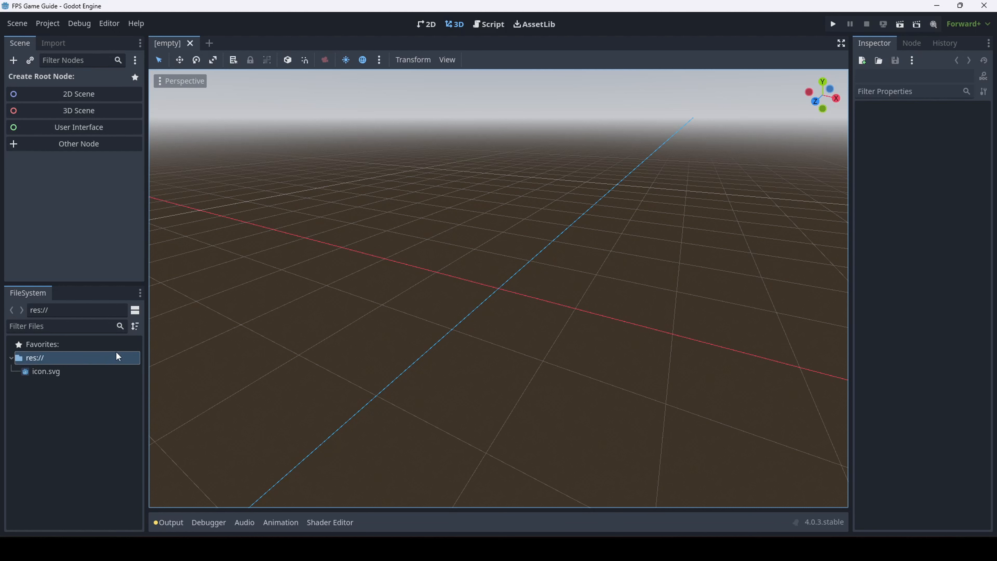
Create a folder named Assets in the res:// project root
right_click(50, 357)
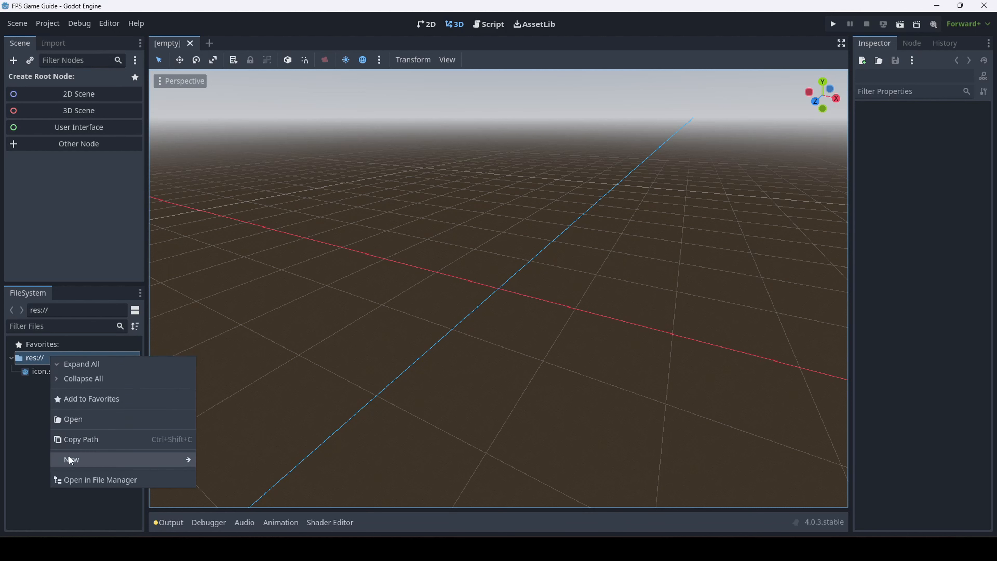
mouse_move(134, 467)
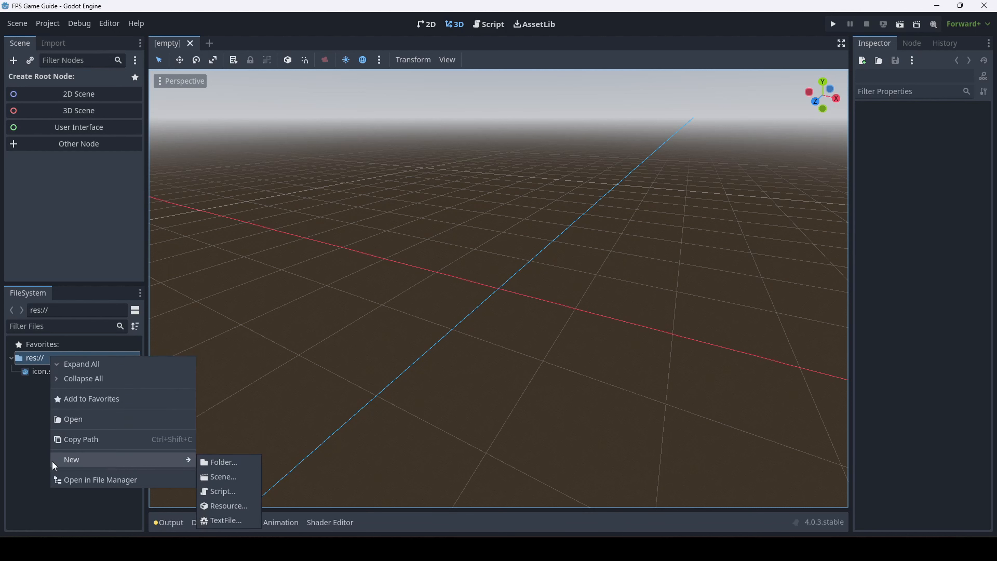
mouse_move(84, 467)
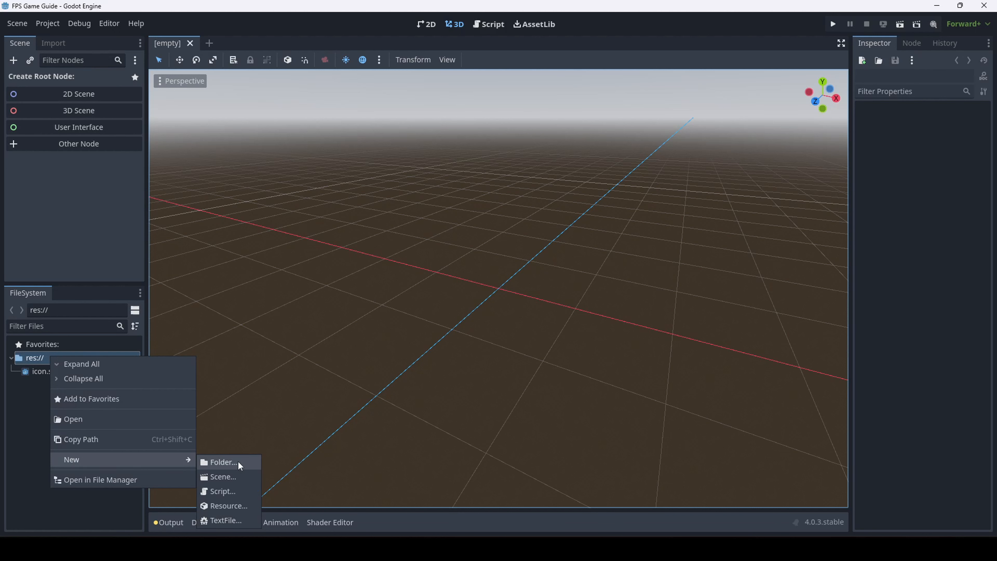
left_click(222, 462)
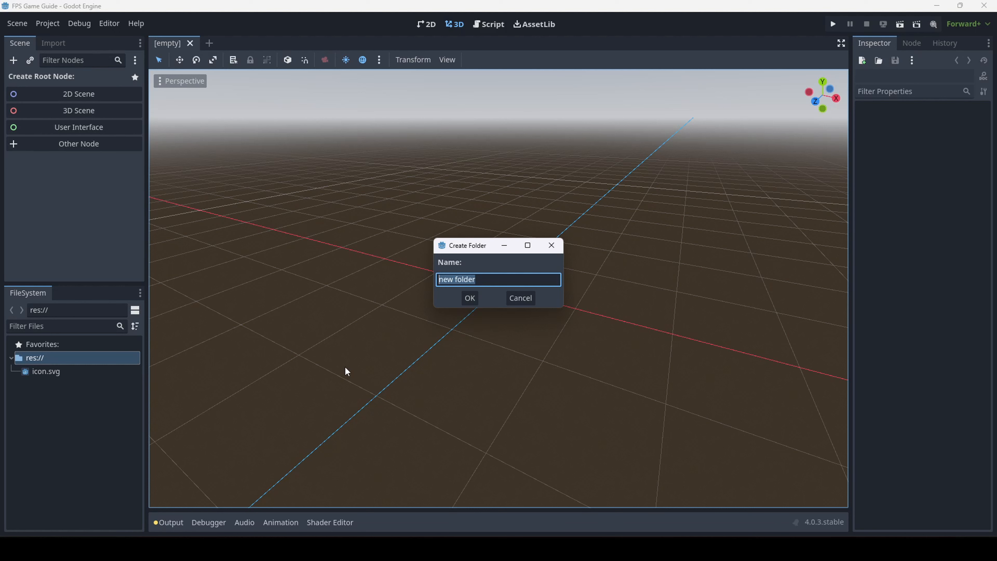
type("Assets")
key("Return")
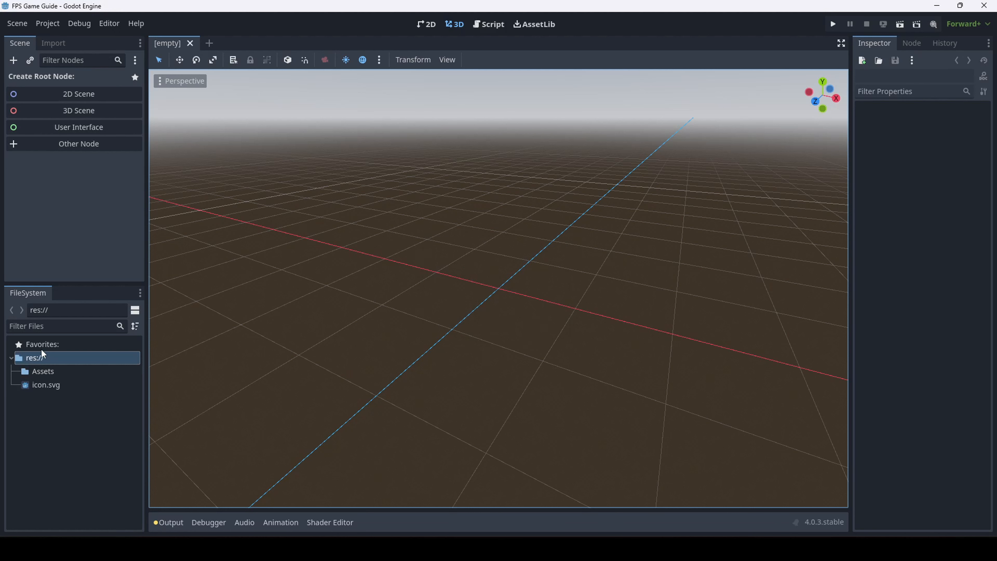
Create a second root folder named Main
right_click(34, 362)
mouse_move(74, 463)
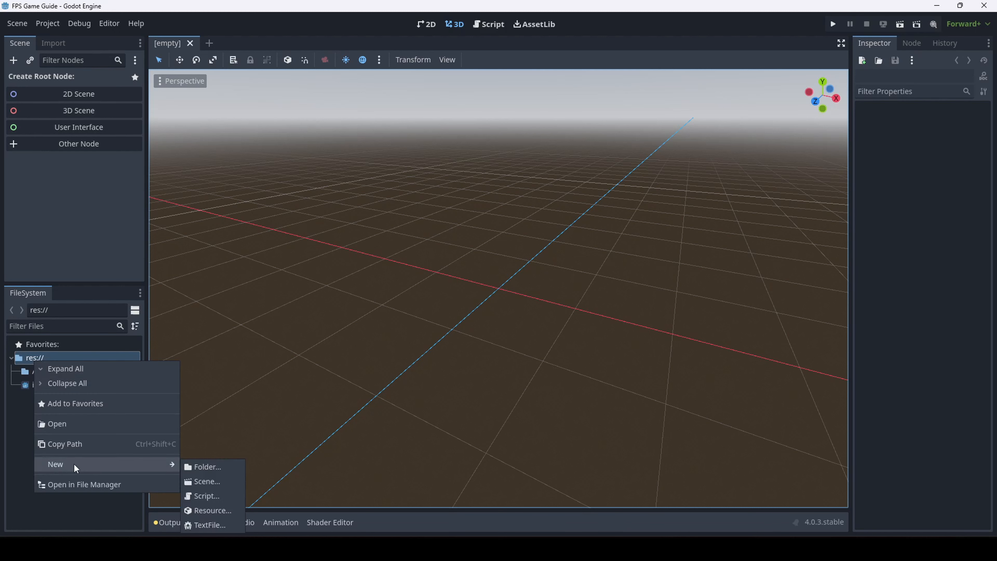
left_click(203, 471)
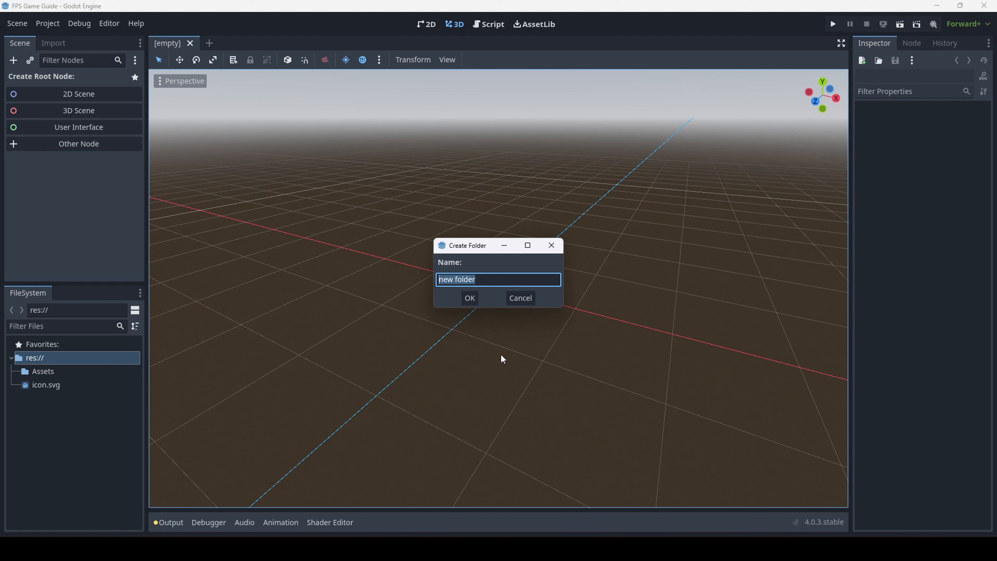
type("Main")
key("Return")
Create a third root folder named Player
right_click(42, 357)
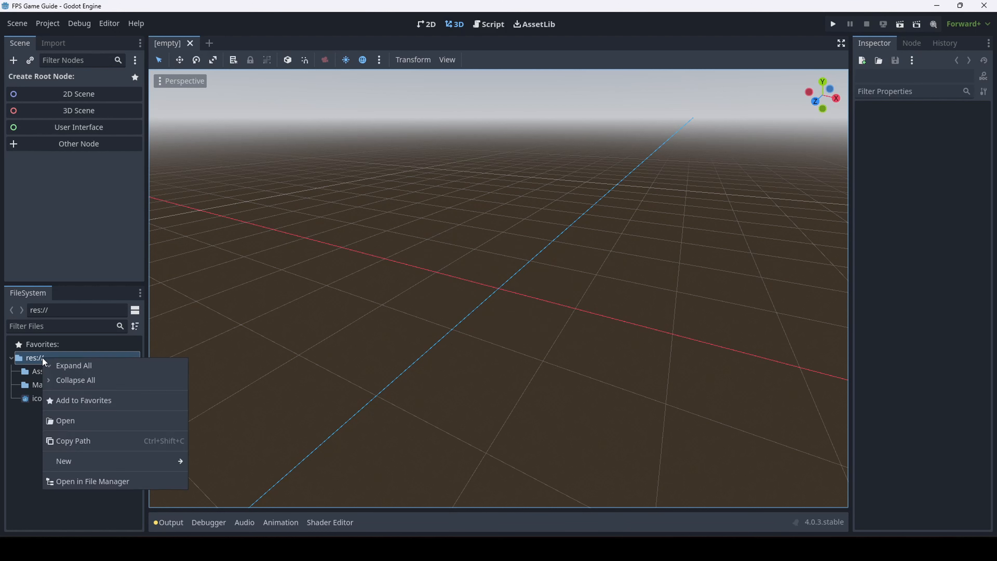
mouse_move(112, 460)
left_click(217, 461)
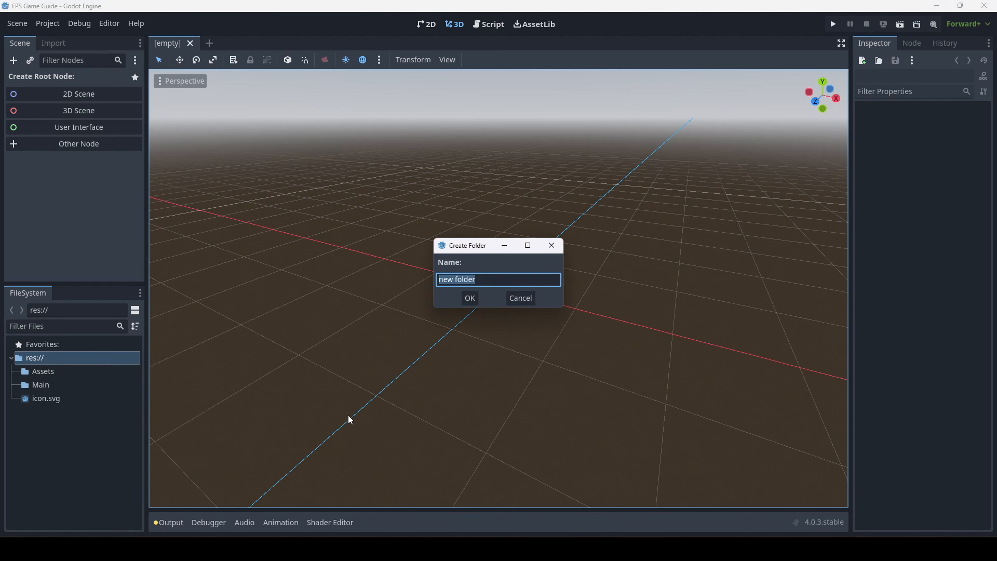
type("Player")
key("Return")
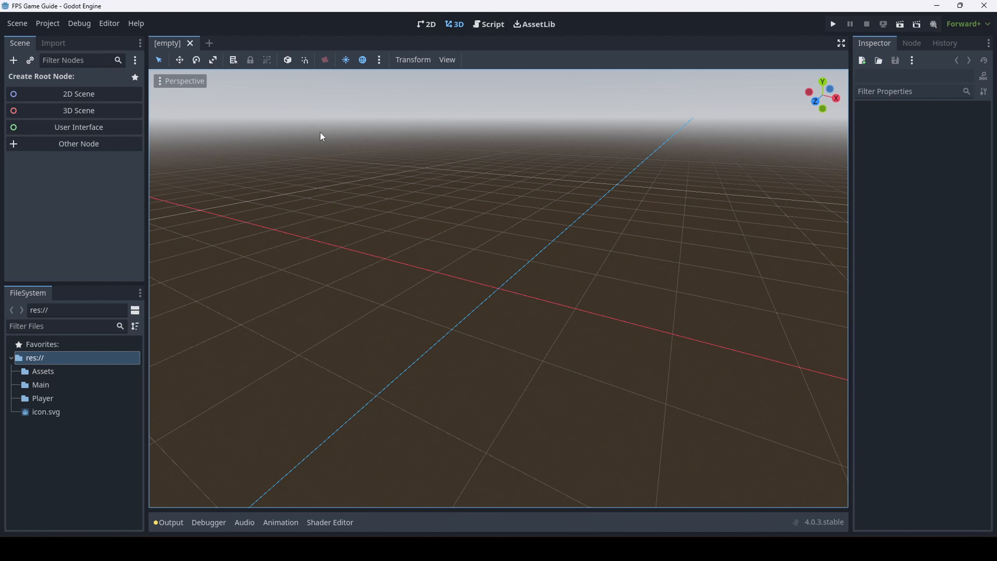
left_click(49, 374)
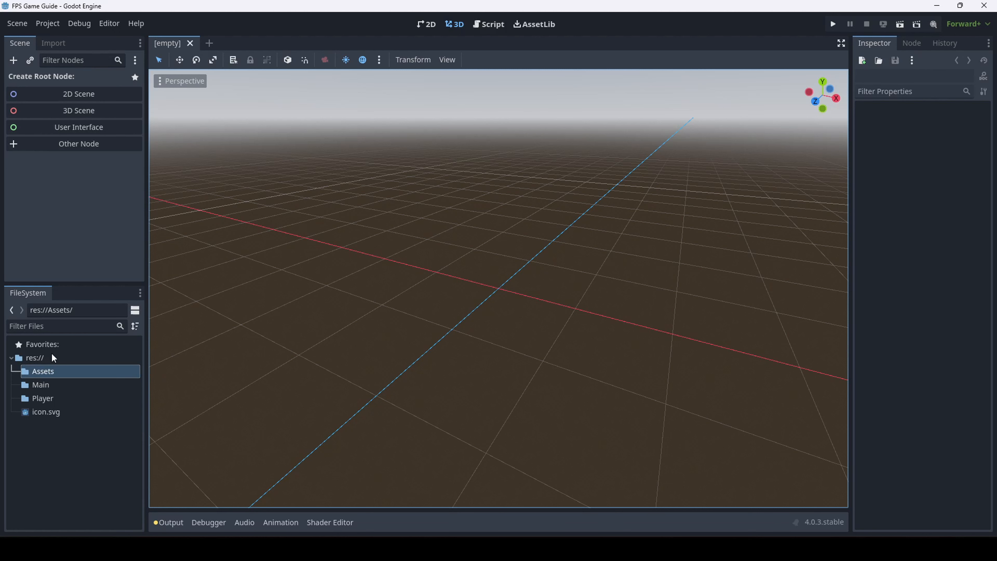
left_click(56, 386)
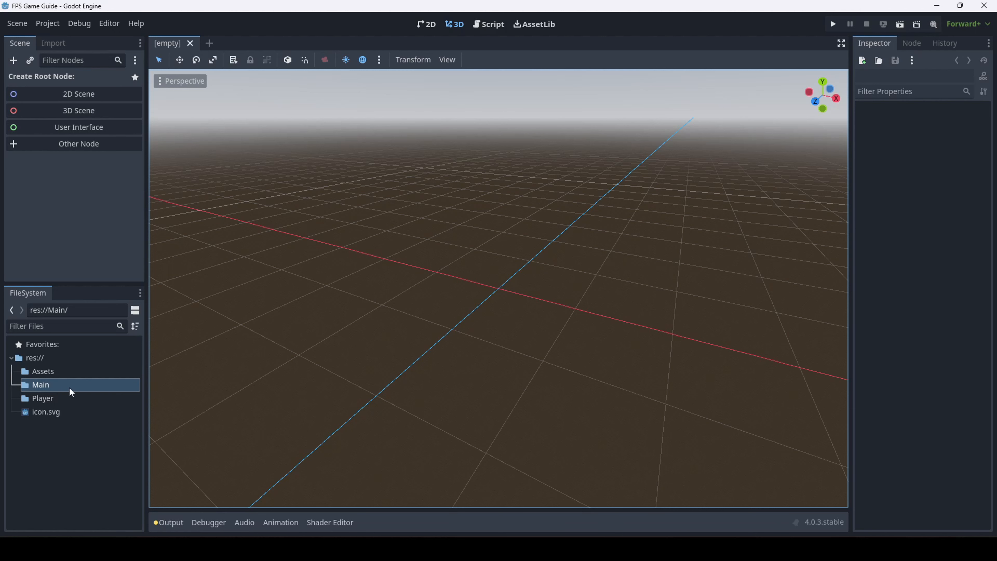
left_click(52, 399)
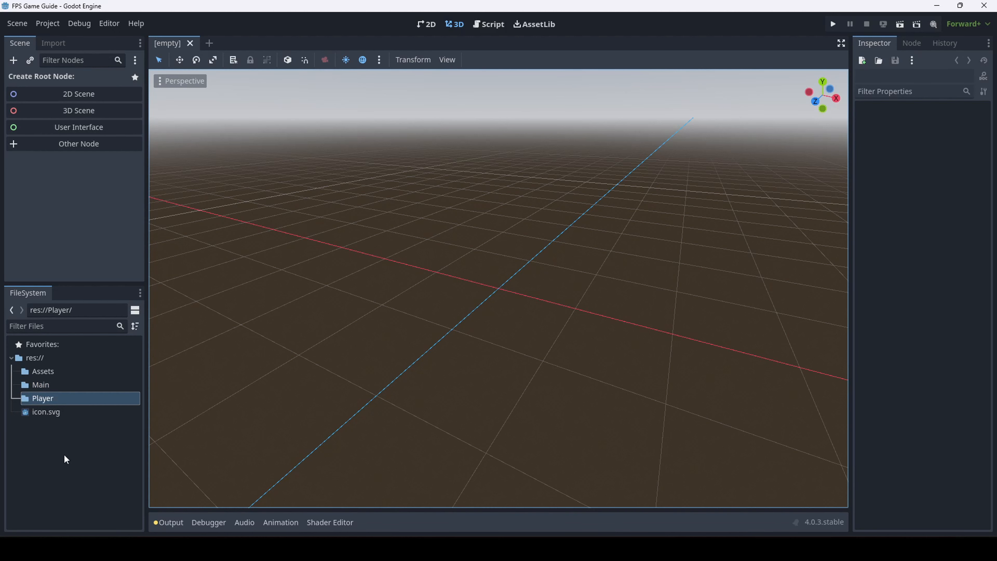
left_click(52, 383)
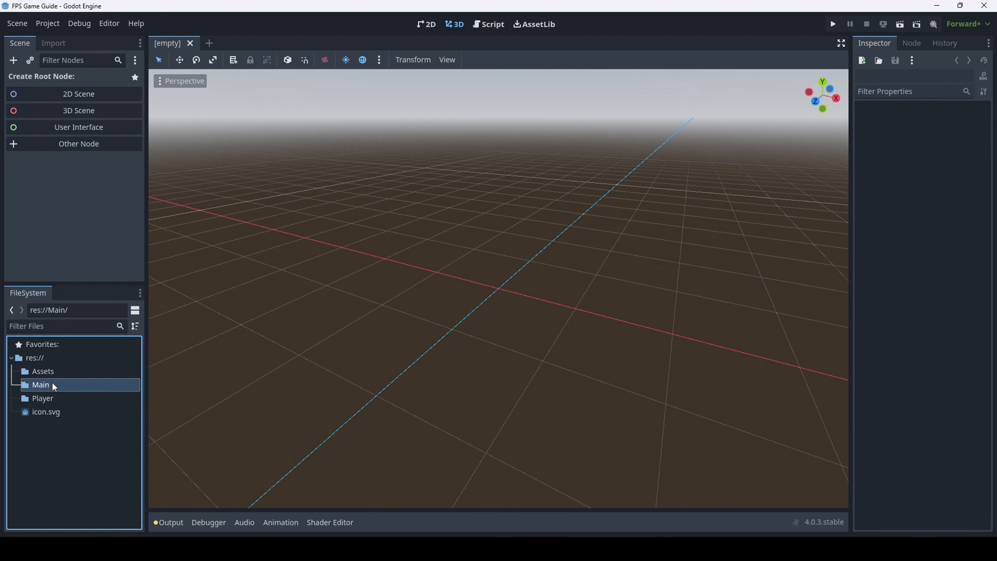
left_click(106, 401)
right_click(19, 420)
left_click(205, 396)
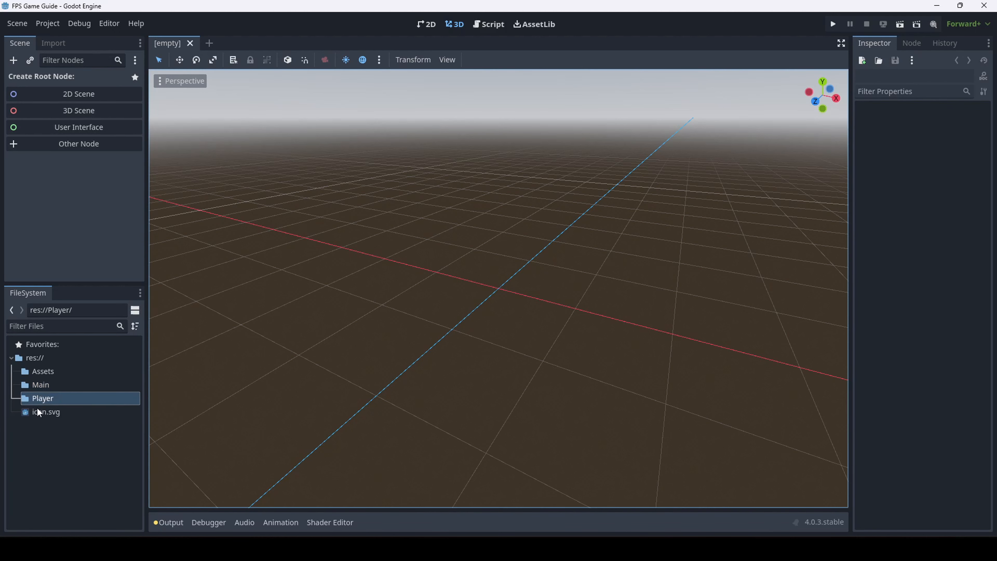
left_click(66, 349)
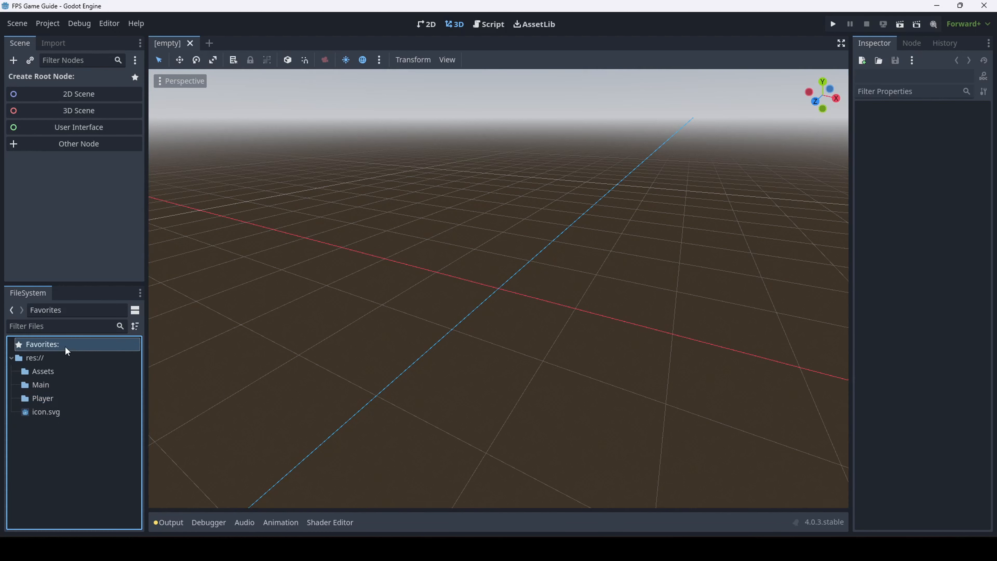
left_click(94, 359)
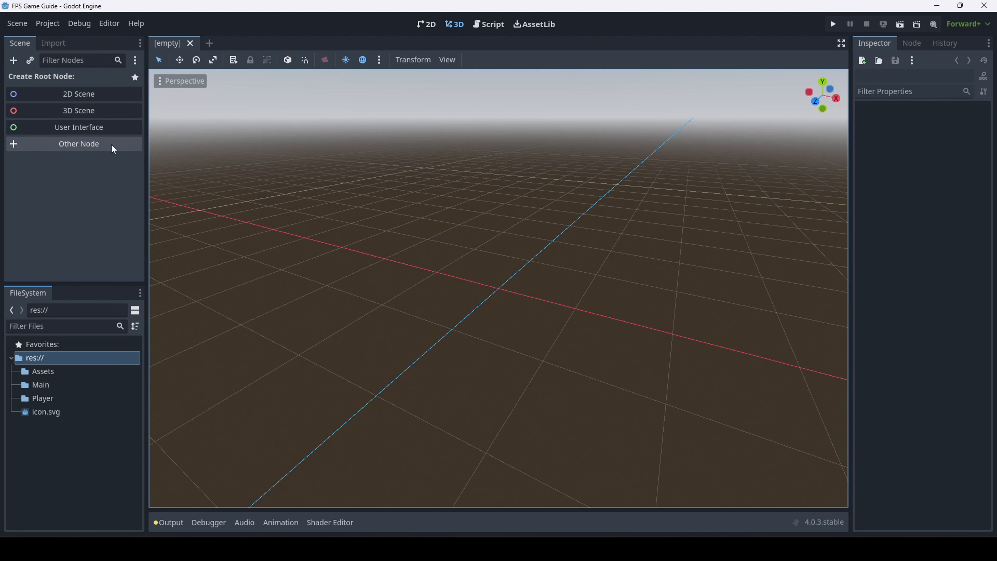
left_click(93, 150)
scroll(428, 223, "down", 3)
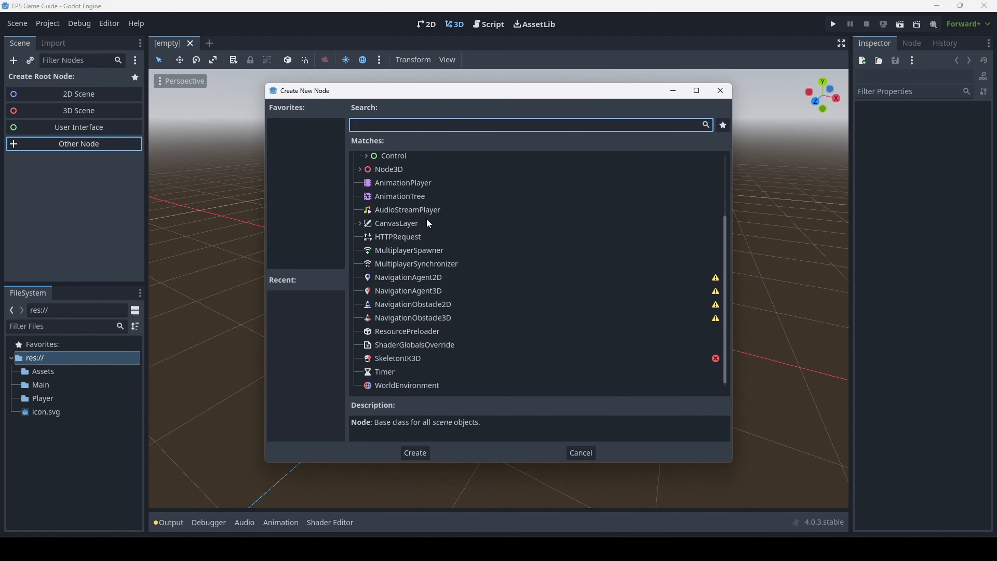
scroll(373, 293, "up", 3)
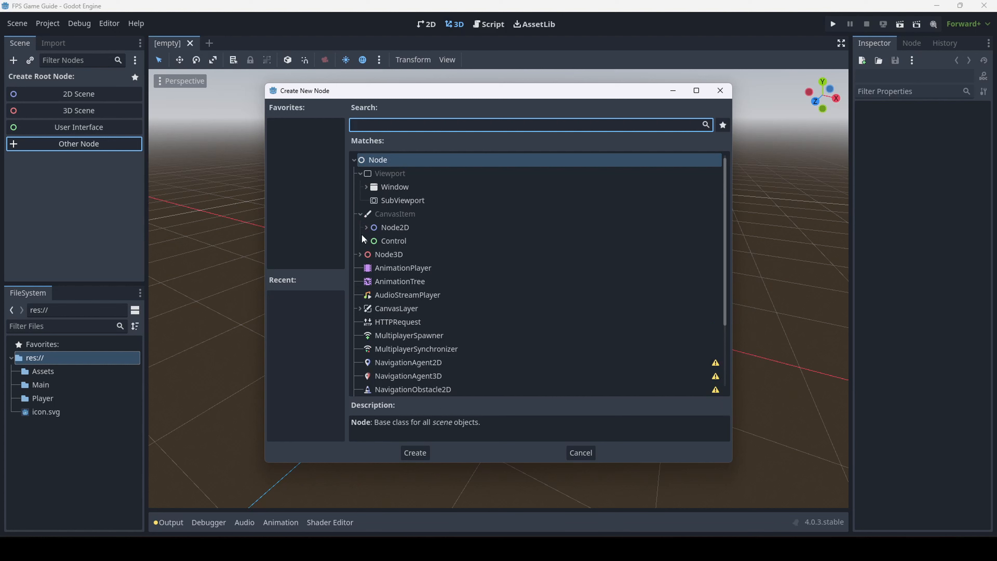
left_click(366, 227)
scroll(408, 331, "down", 3)
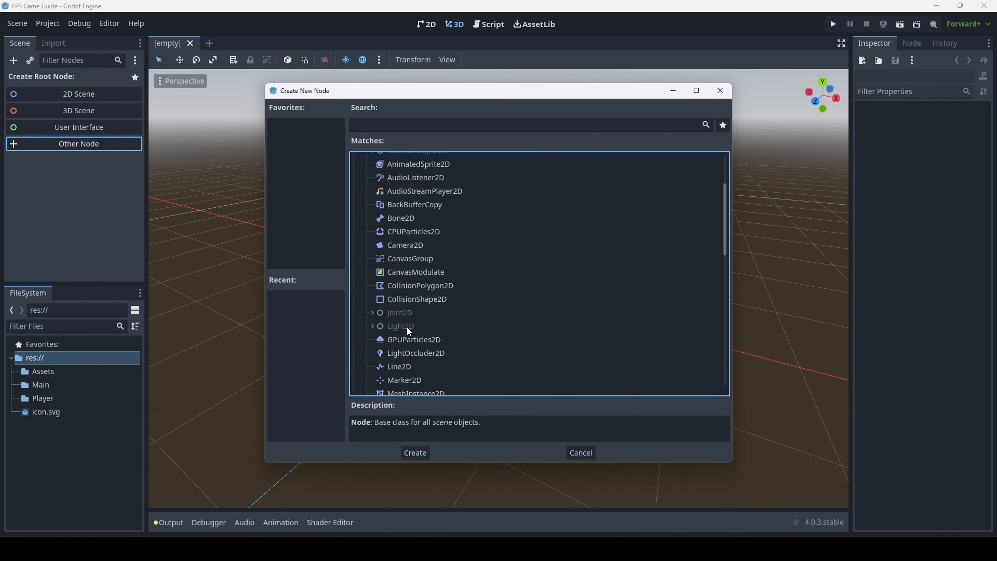
scroll(400, 271, "up", 3)
left_click(366, 227)
scroll(377, 234, "down", 3)
scroll(387, 229, "up", 3)
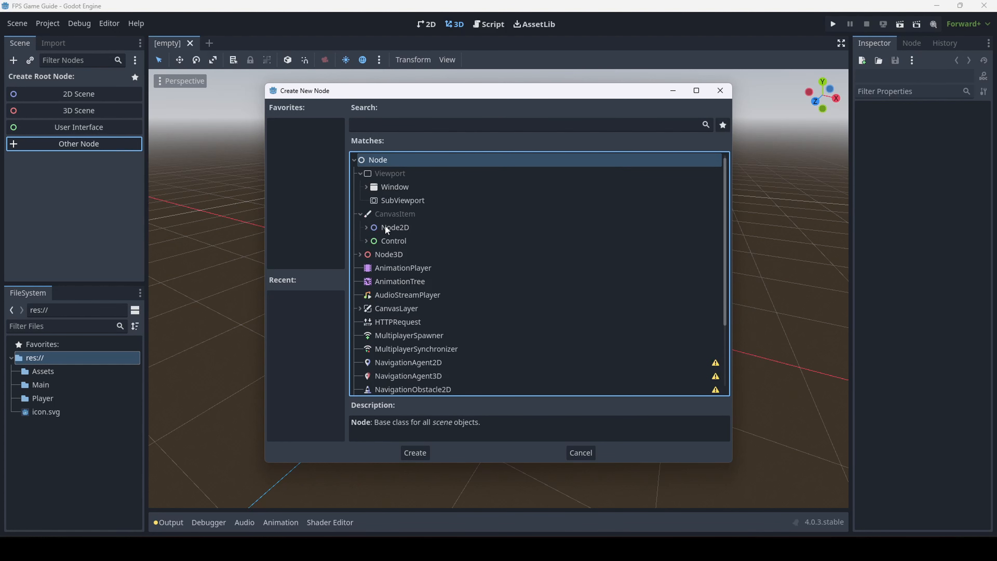
left_click(363, 255)
left_click(360, 255)
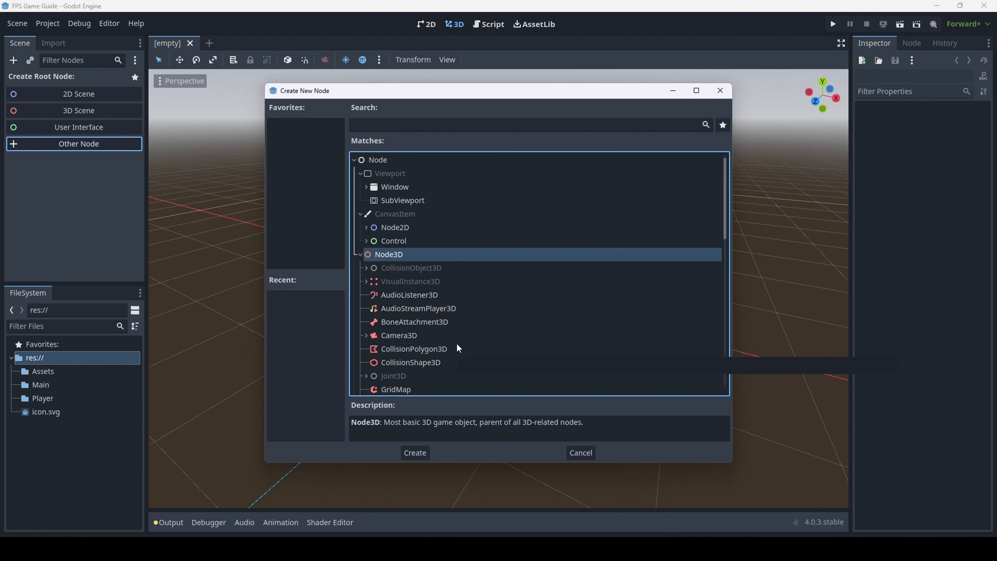
left_click(406, 338)
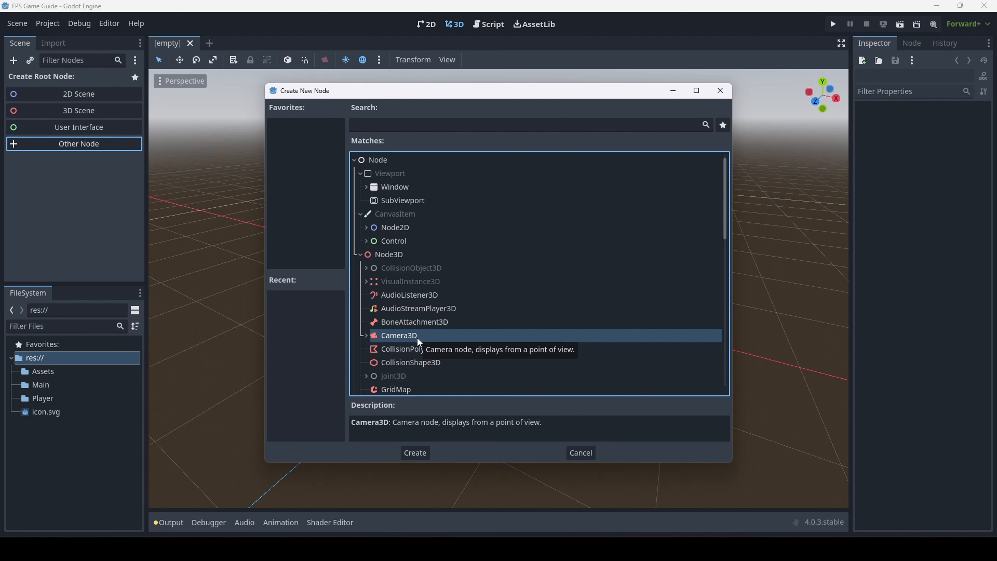
left_click(405, 256)
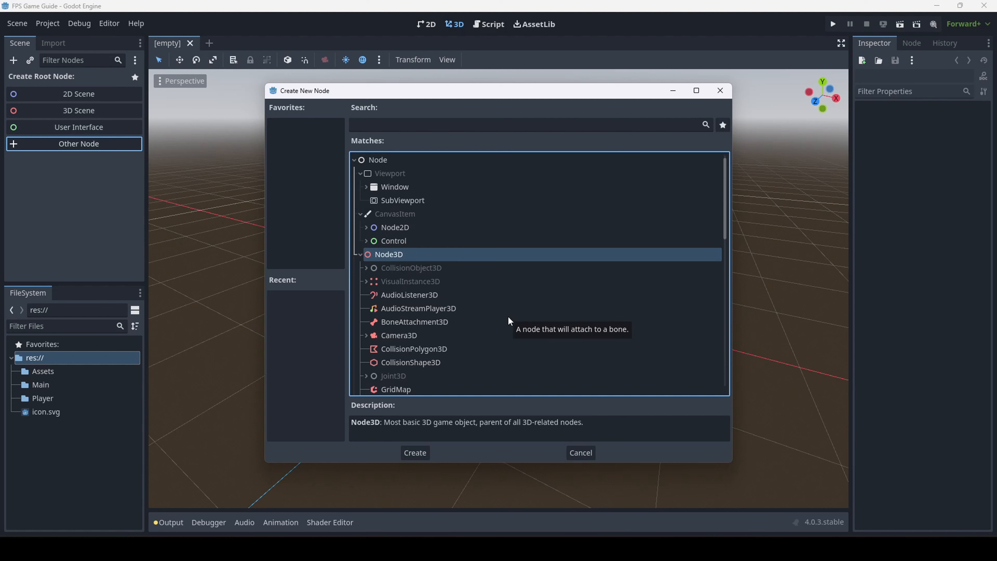
left_click(392, 228)
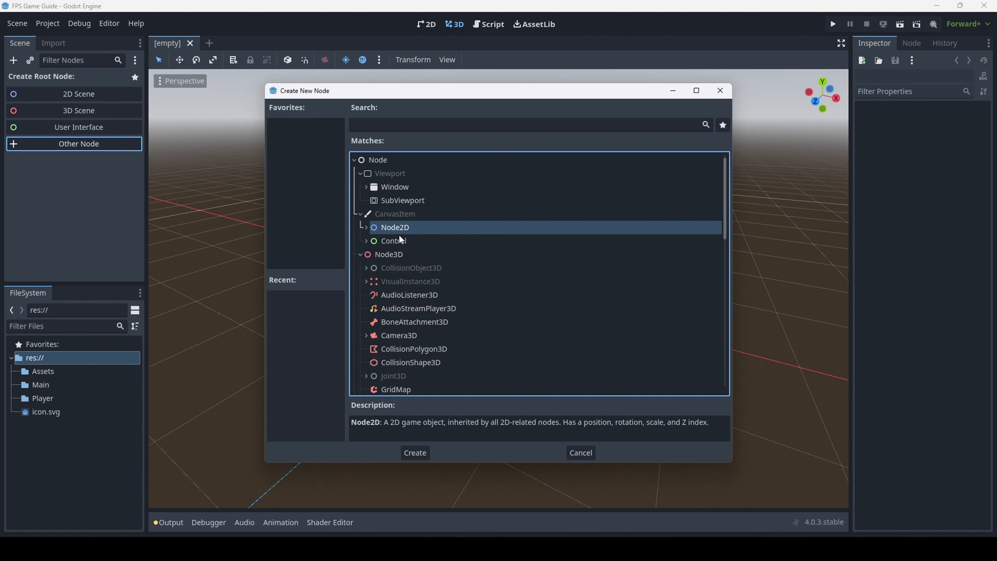
left_click(393, 241)
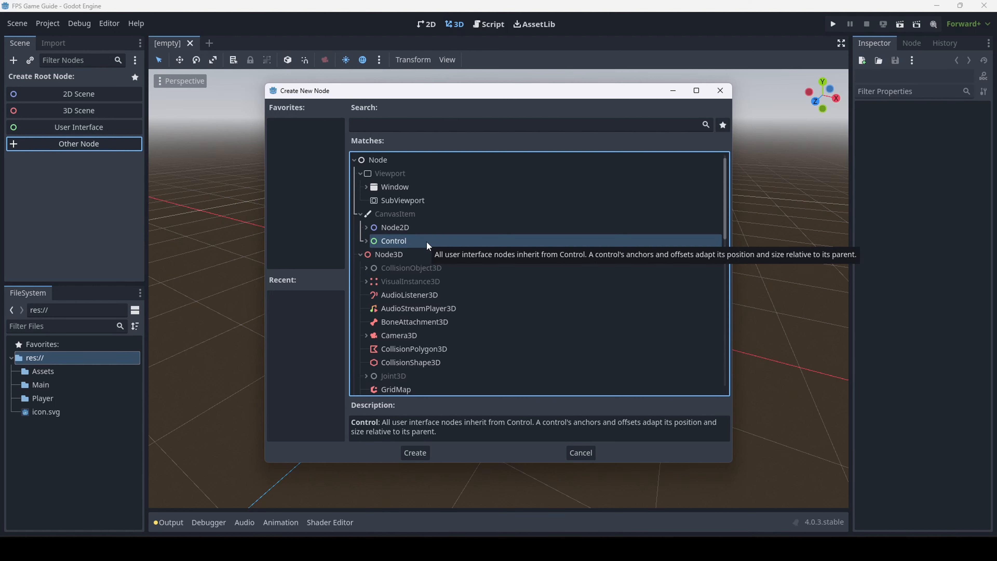
left_click(409, 255)
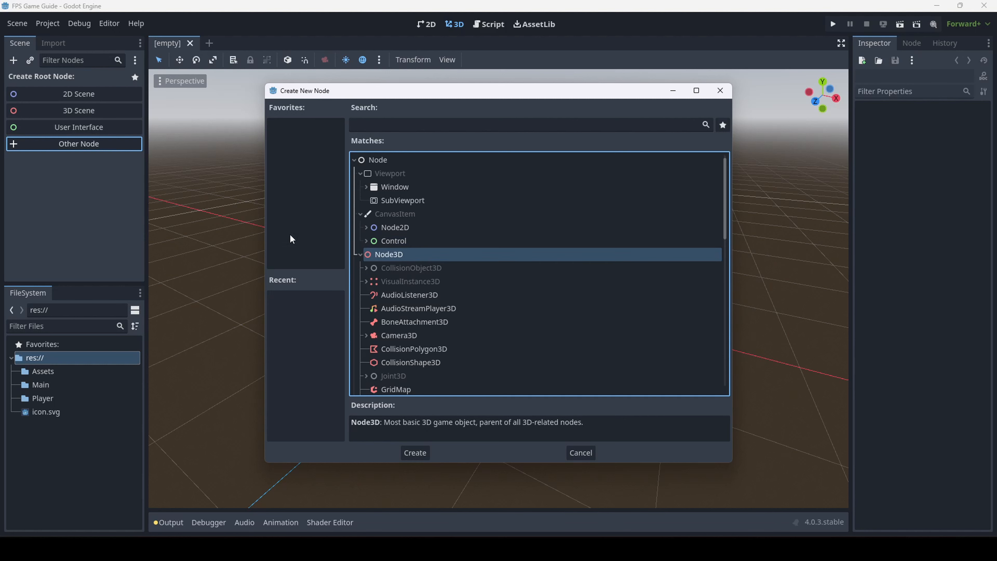
left_click(415, 231)
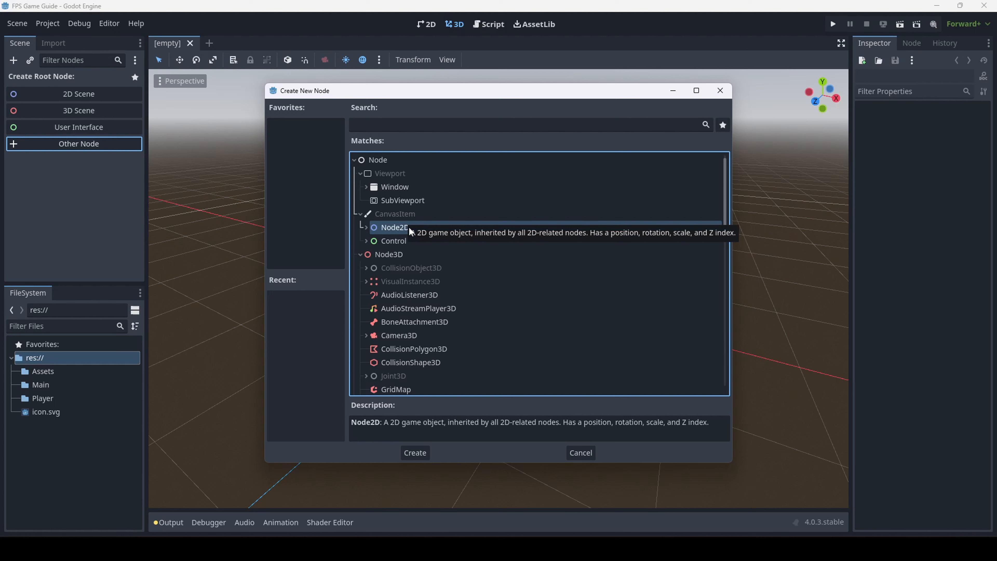
left_click(385, 255)
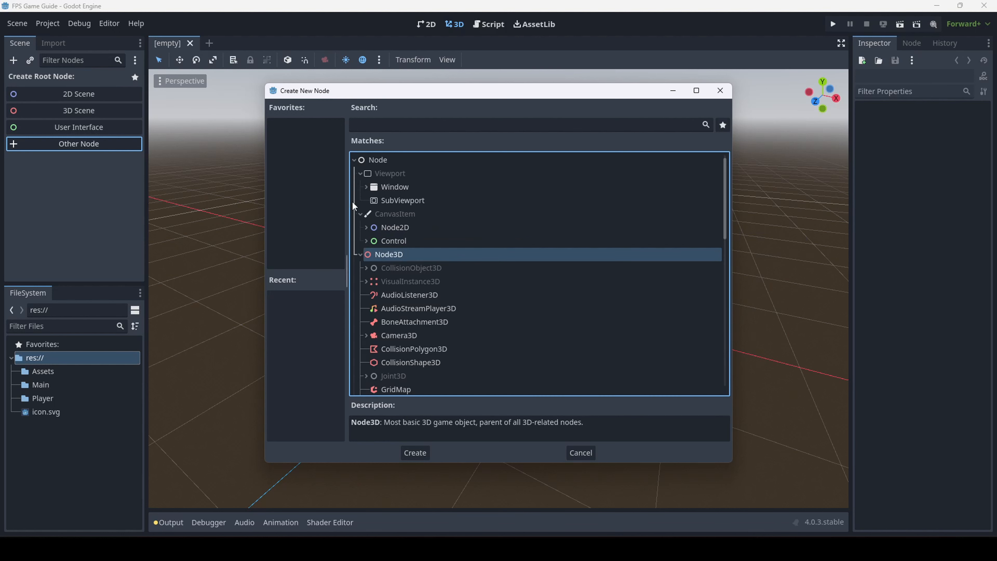
left_click(584, 455)
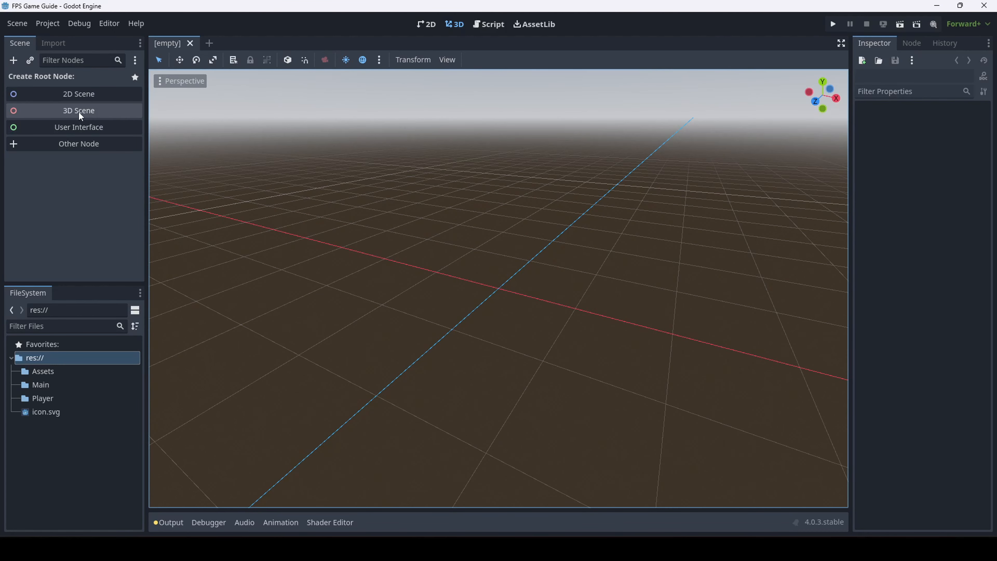
Start a new 3D scene with a Node3D root and select that root node
left_click(97, 116)
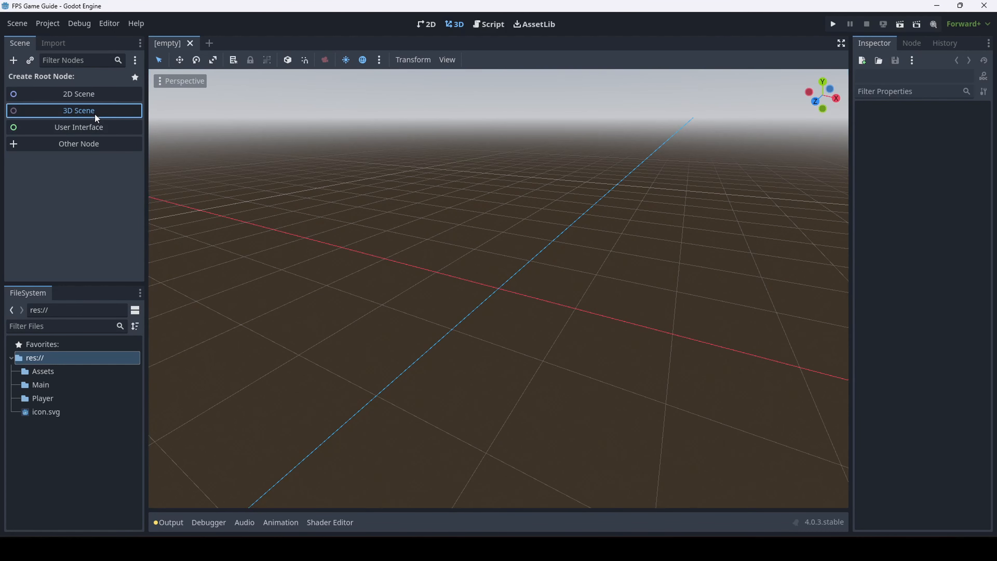
left_click(377, 173)
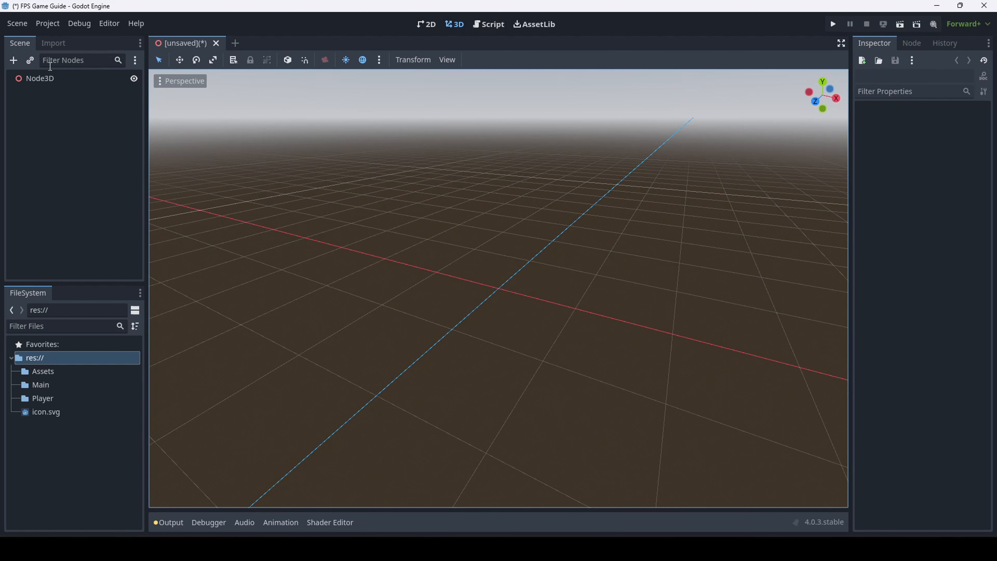
left_click(43, 77)
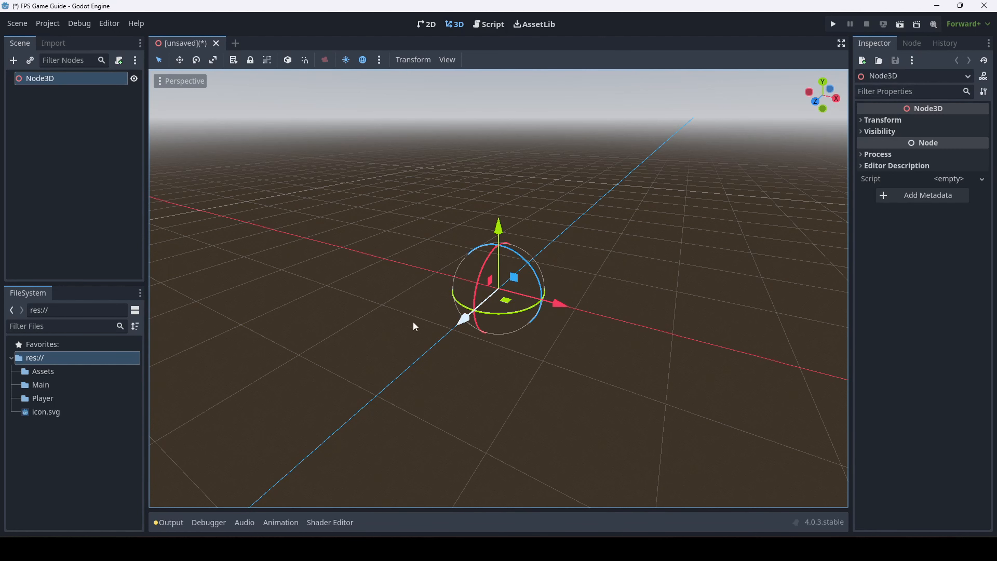
left_click(405, 130)
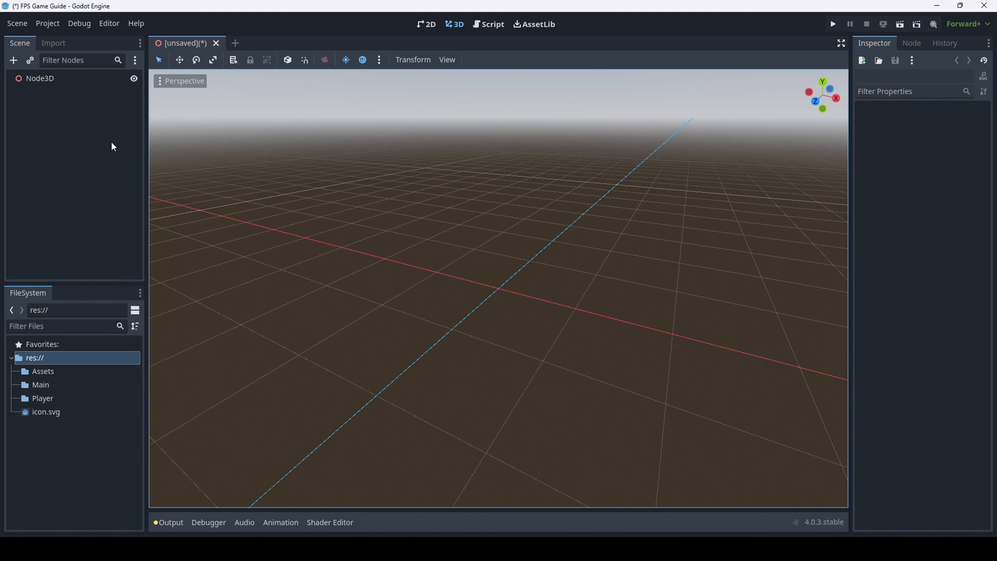
left_click(41, 81)
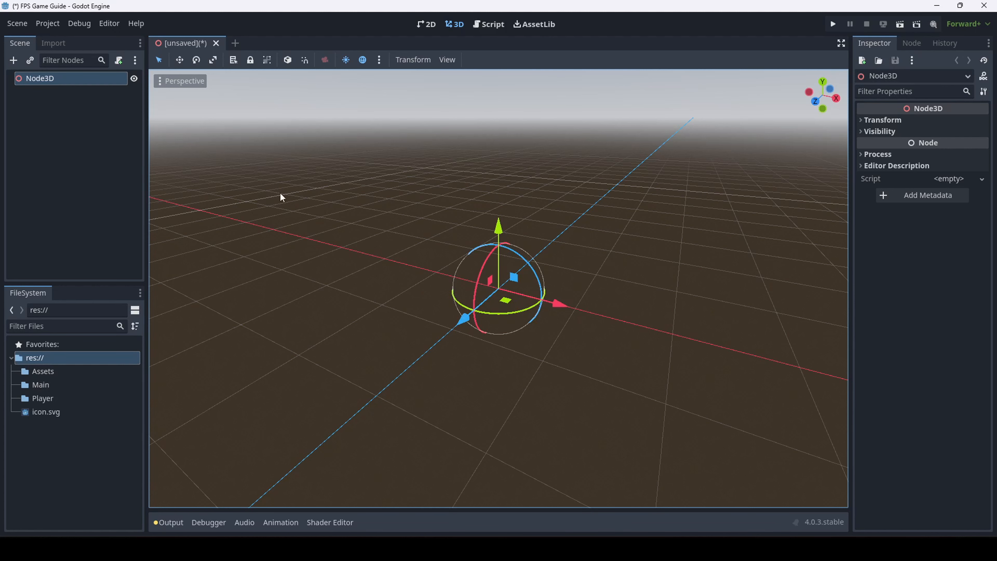
Orbit the view around the Node3D, then bring up Save Scene As with Ctrl+S
middle_click_drag(486, 340, 526, 230)
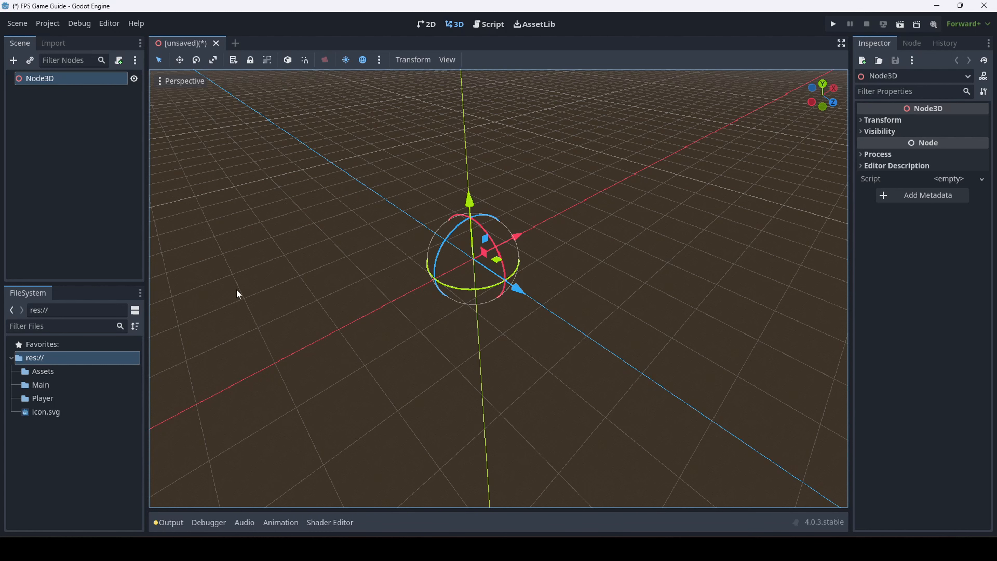
key("ctrl+s")
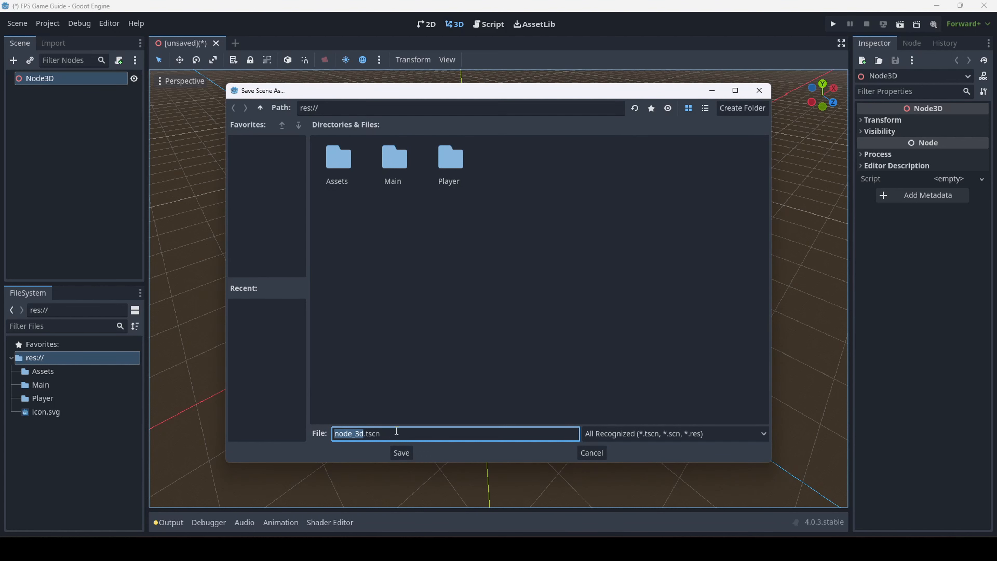
Save the scene as Map1.tscn inside the Main folder
double_click(398, 165)
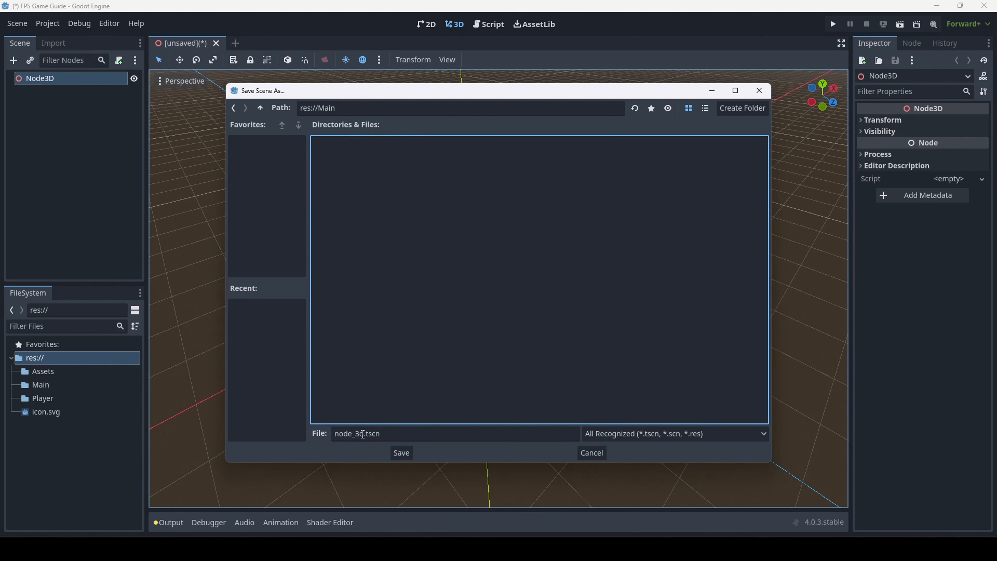
left_click_drag(364, 434, 330, 436)
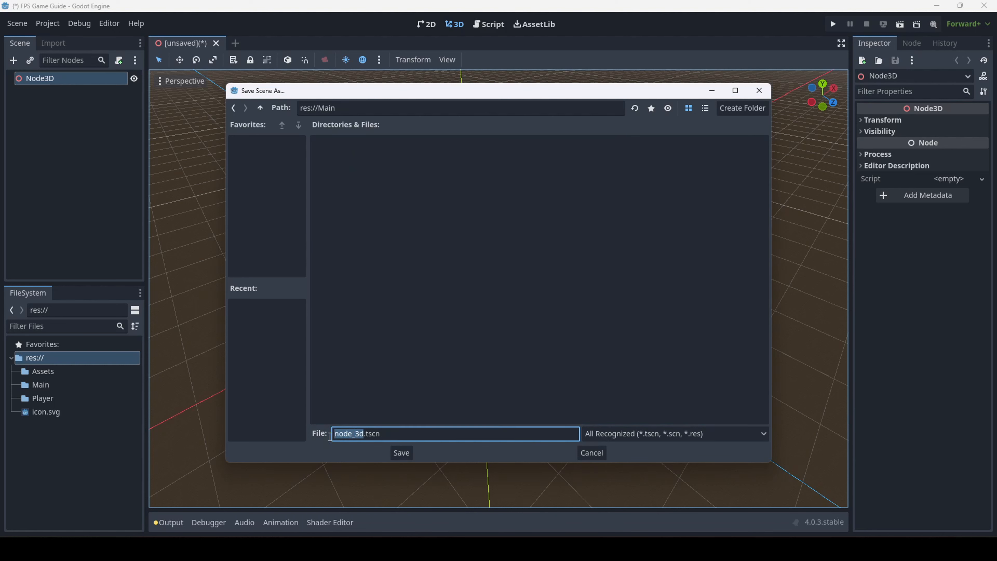
type("Map1")
left_click(379, 225)
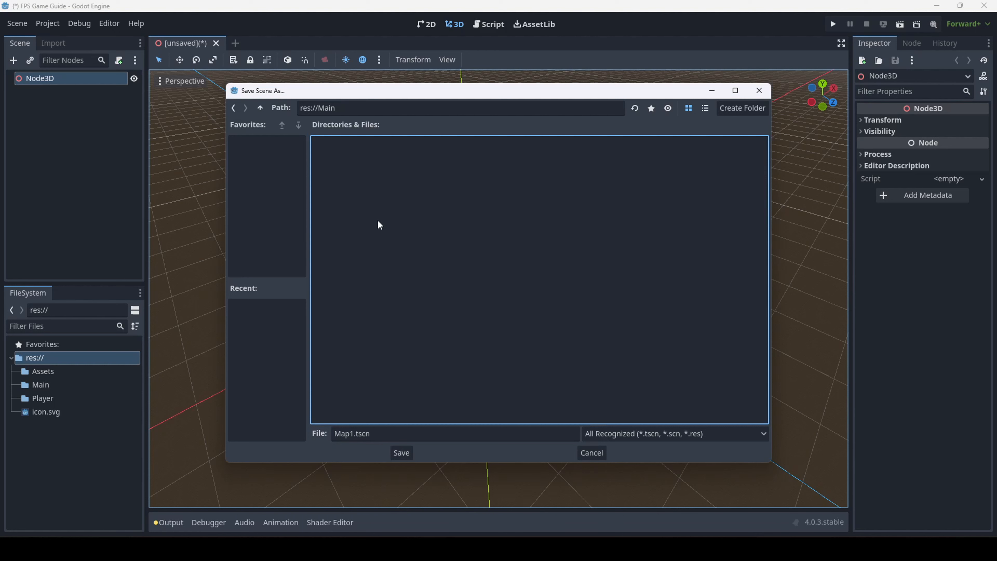
left_click(407, 429)
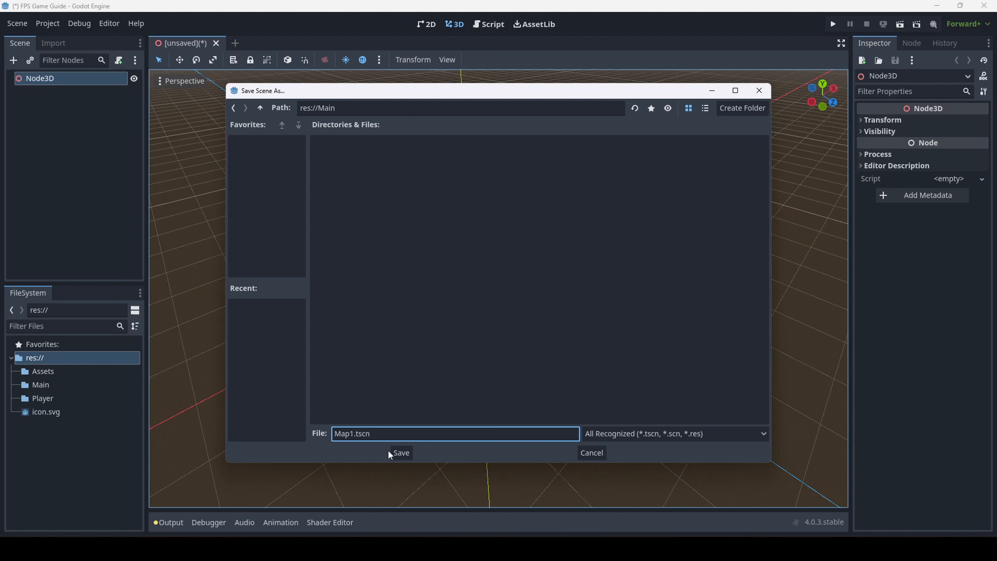
left_click(399, 454)
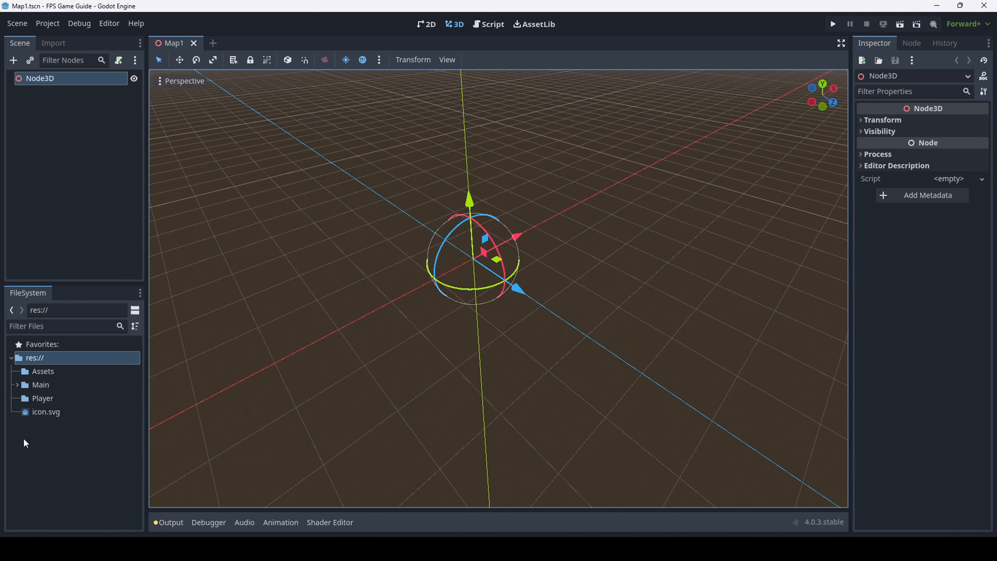
Expand Main, close the Map1 scene, and reopen it from Map1.tscn
left_click(17, 386)
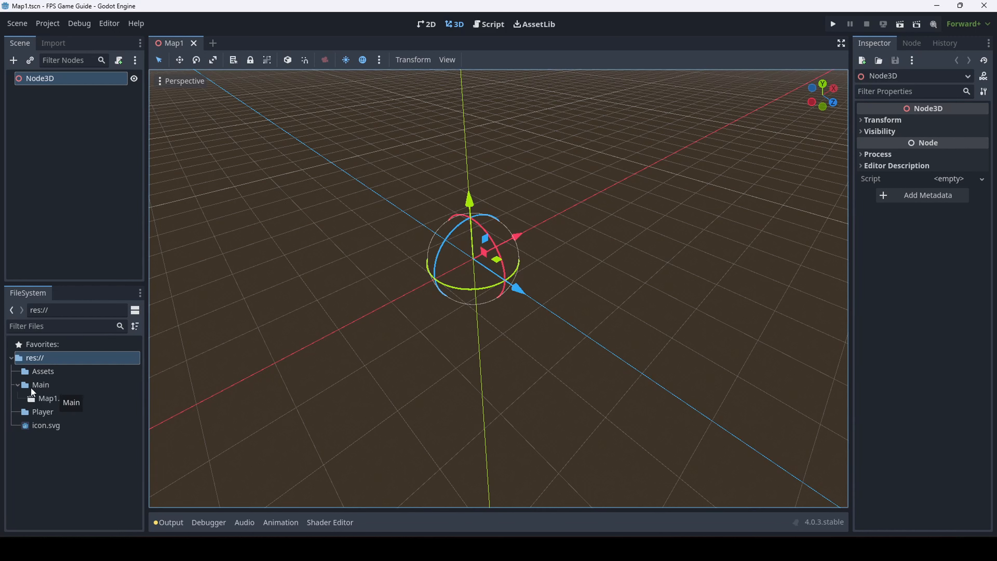
left_click(41, 398)
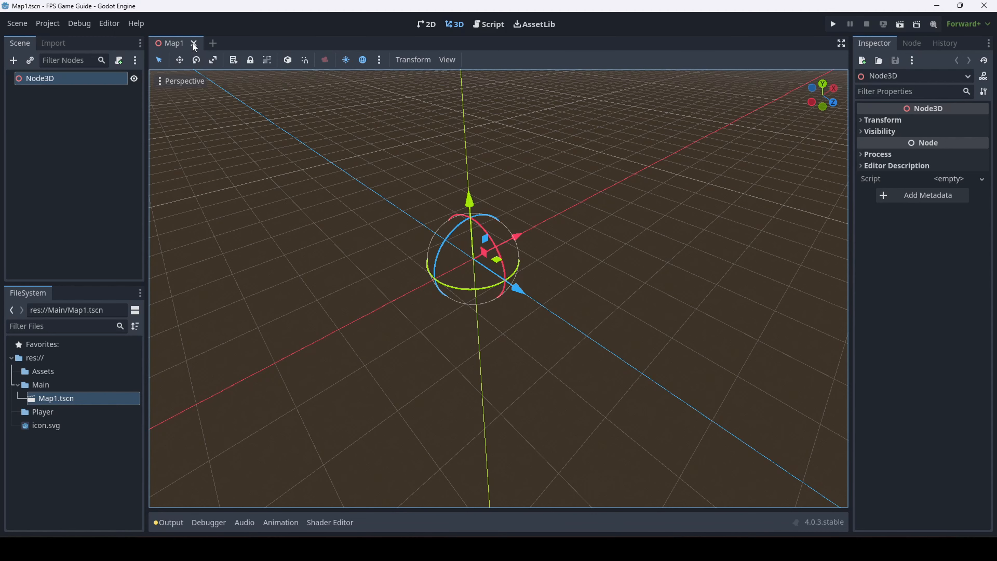
left_click(194, 43)
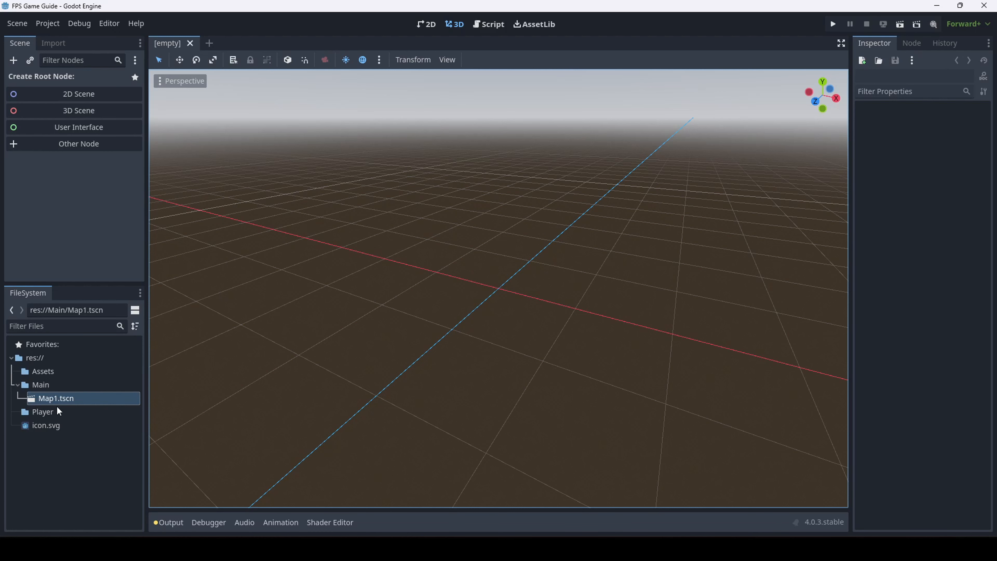
double_click(50, 399)
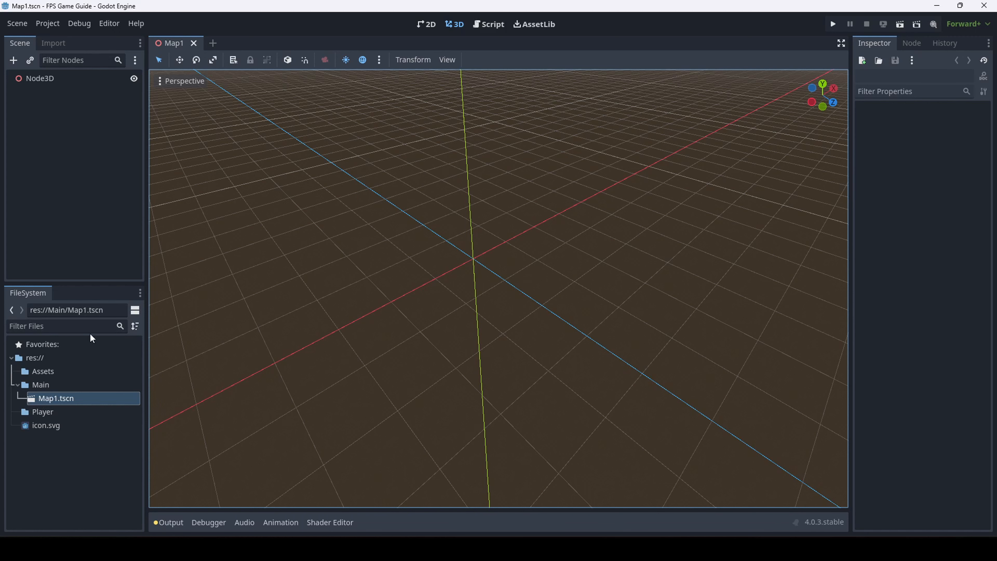
Filter the FileSystem by 'map1', clear the filter, and select the Node3D root
left_click(49, 325)
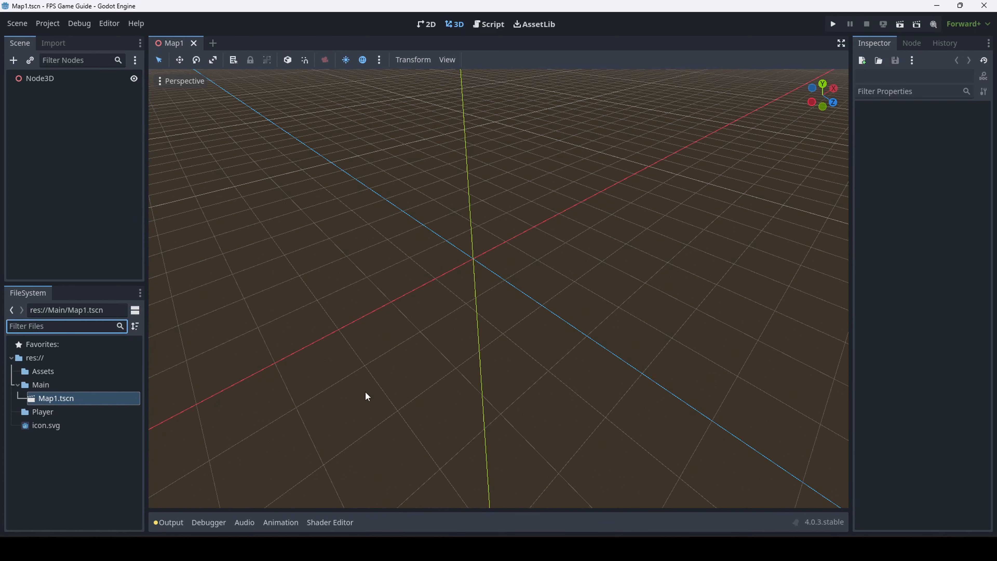
type("map1")
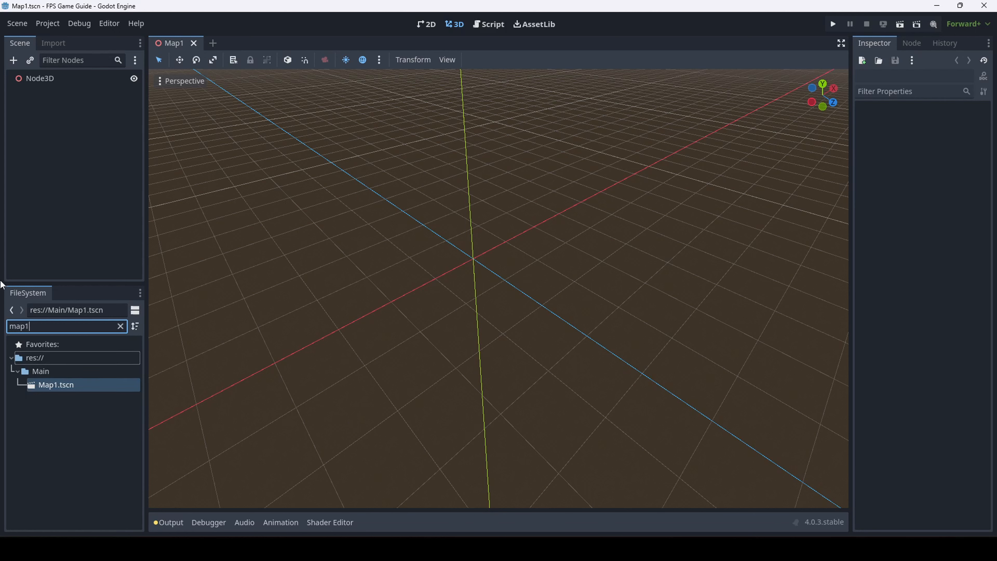
left_click(53, 386)
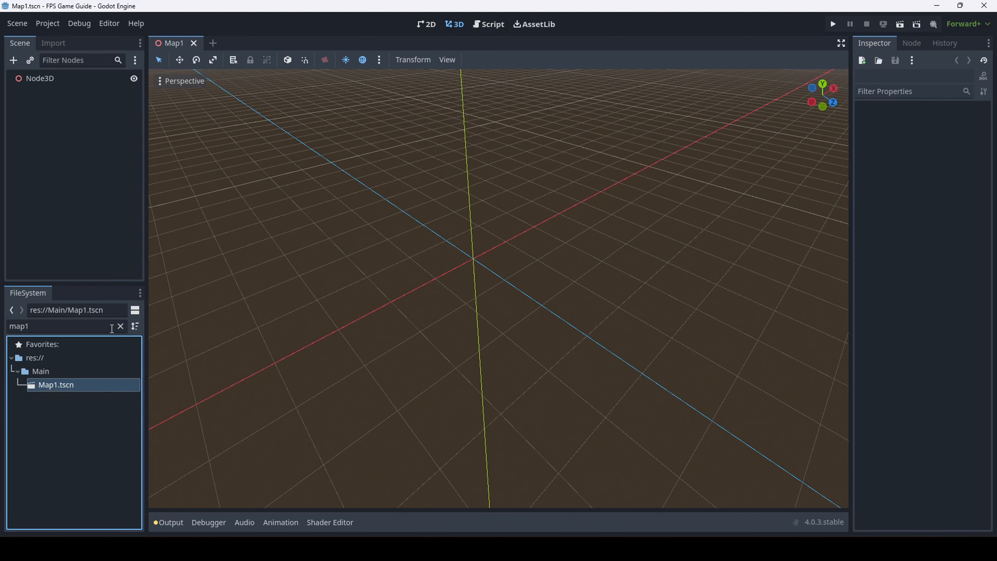
left_click(121, 326)
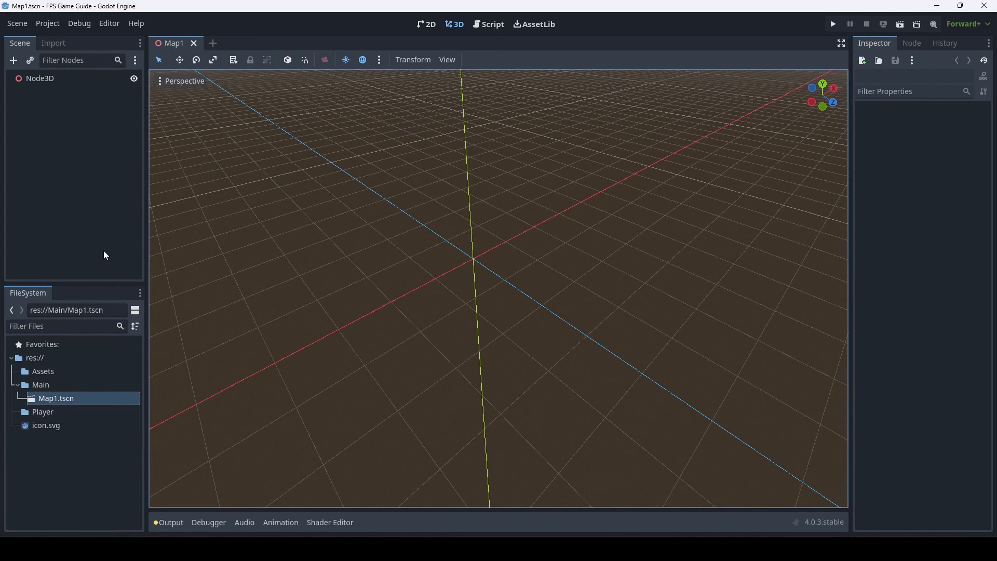
left_click(99, 79)
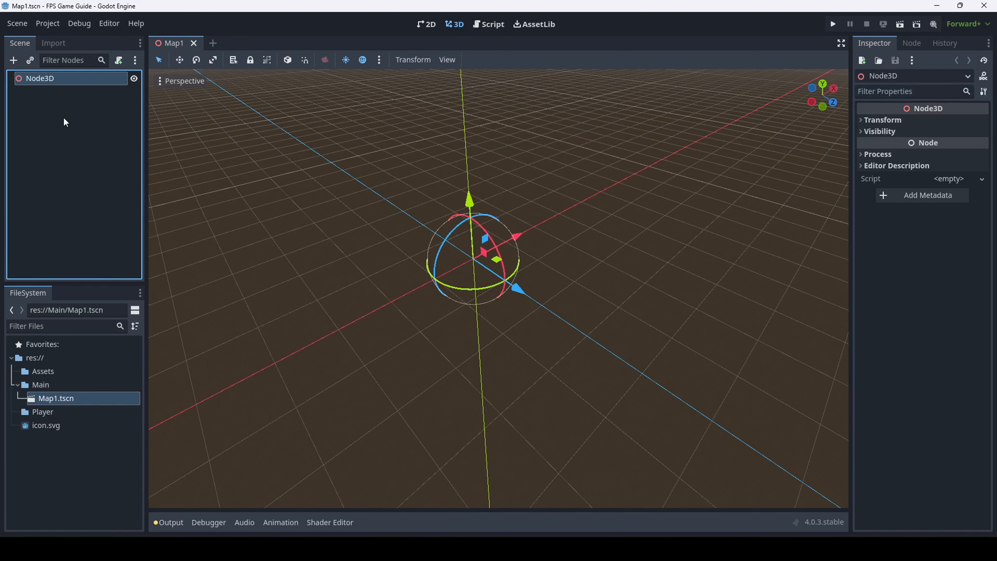
Rename the root node from Node3D to Map1 and save the scene
double_click(72, 82)
key("Escape")
double_click(69, 77)
left_click_drag(68, 78, 25, 78)
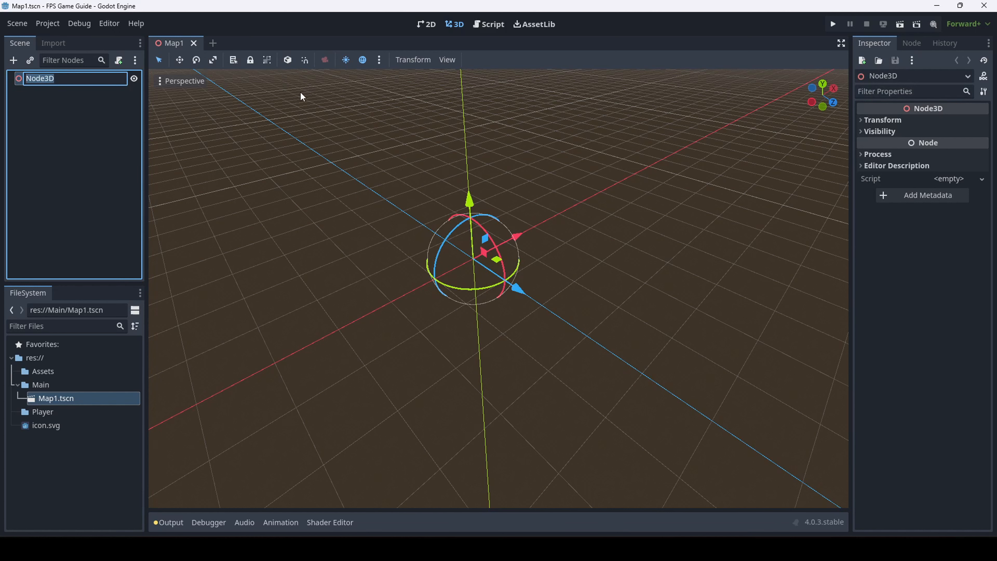
left_click(240, 168)
double_click(73, 78)
type("Map1")
key("Return")
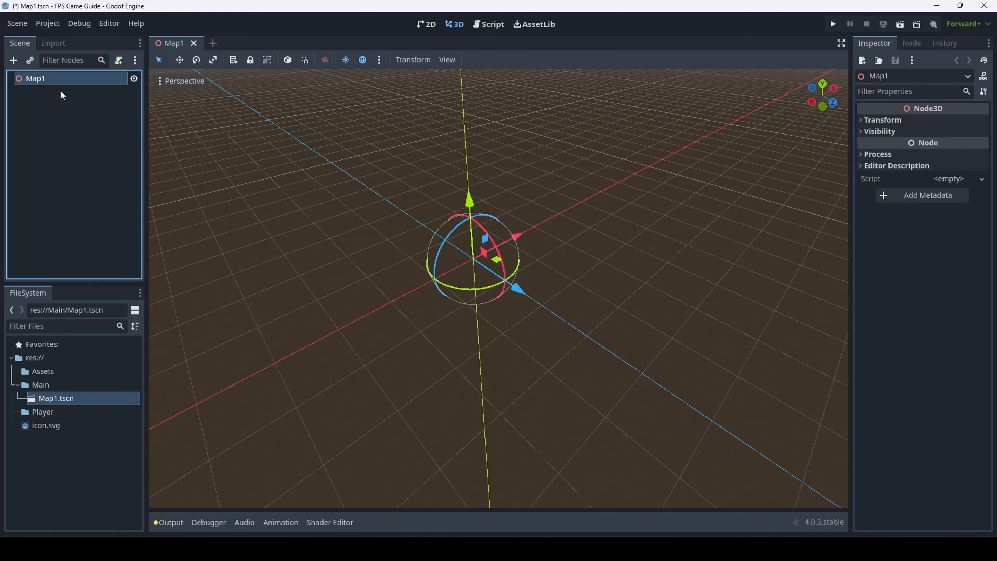
key("ctrl+s")
Fly the viewport camera around the scene origin using mouse look and WASD
right_click_drag(505, 220, 637, 189)
key("a")
key("s")
key("d")
scroll(587, 220, "up", 8)
key("d")
key("a")
key("w")
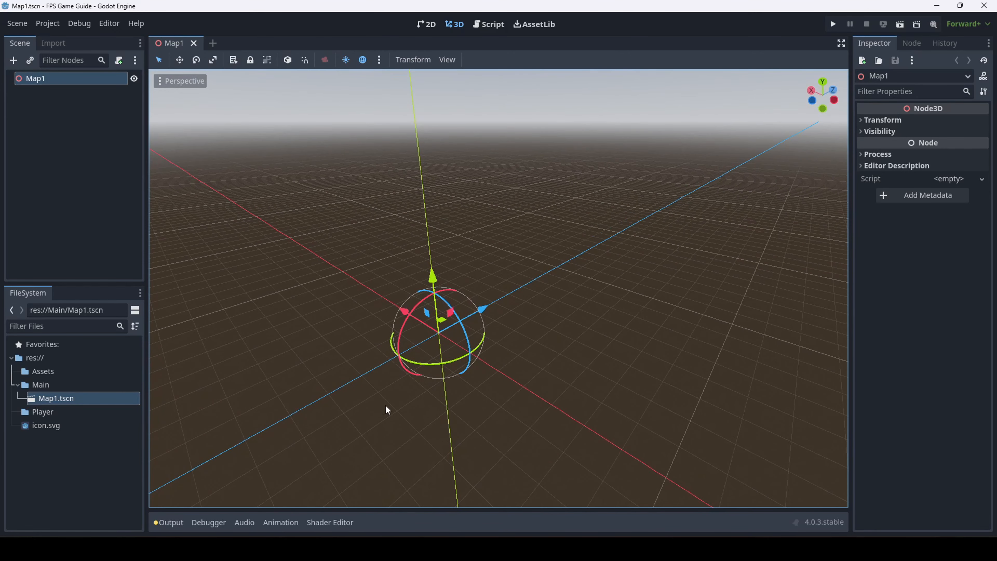
right_click_drag(326, 285, 326, 310)
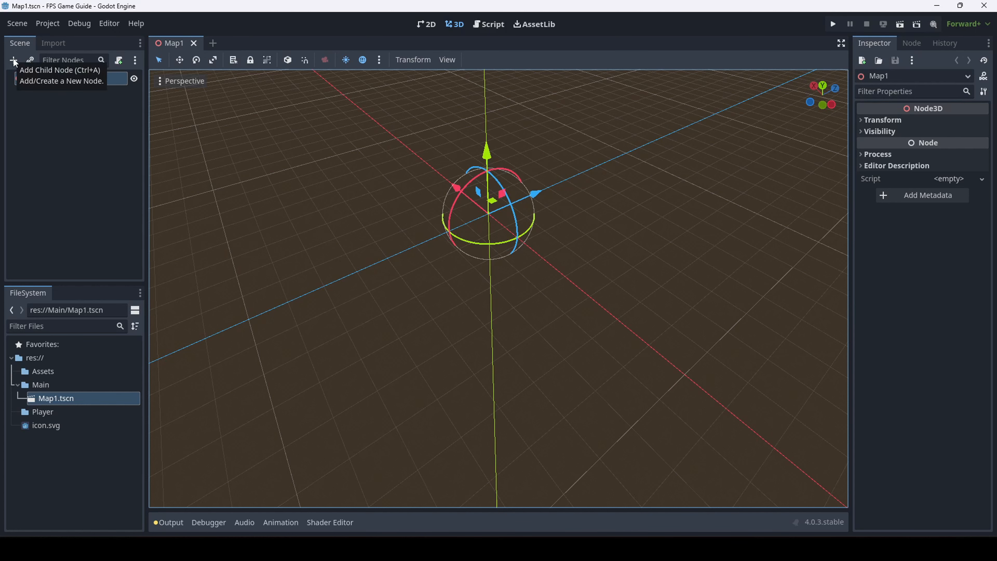
Add a MeshInstance3D child under Map1 by searching 'mesh' in the node list
left_click(14, 61)
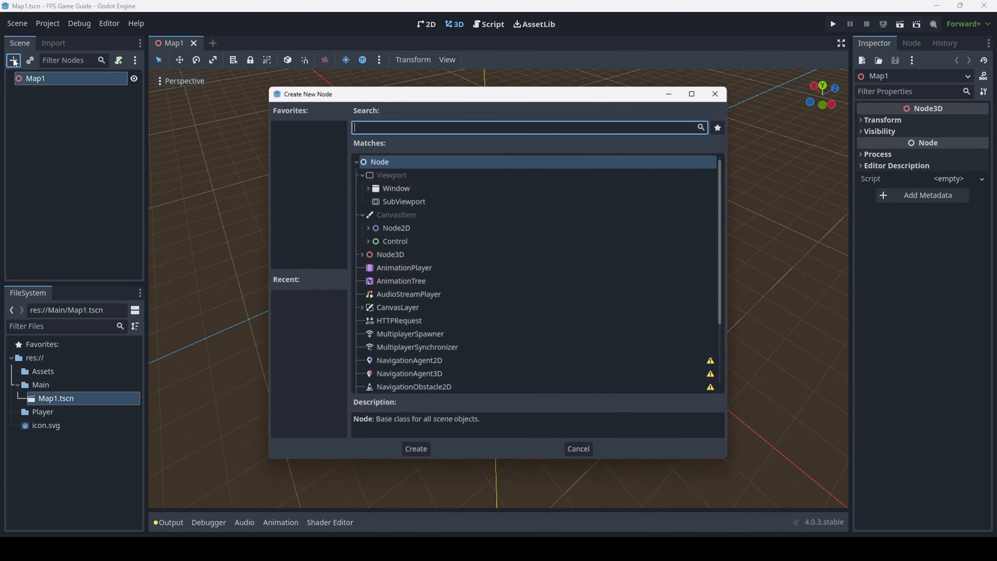
left_click(404, 254)
left_click(463, 123)
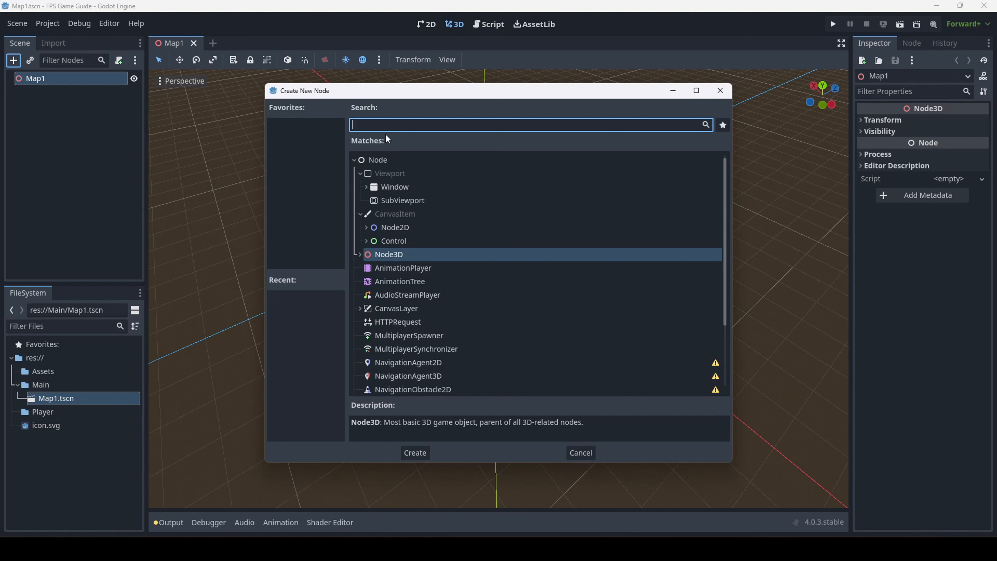
type("mesh")
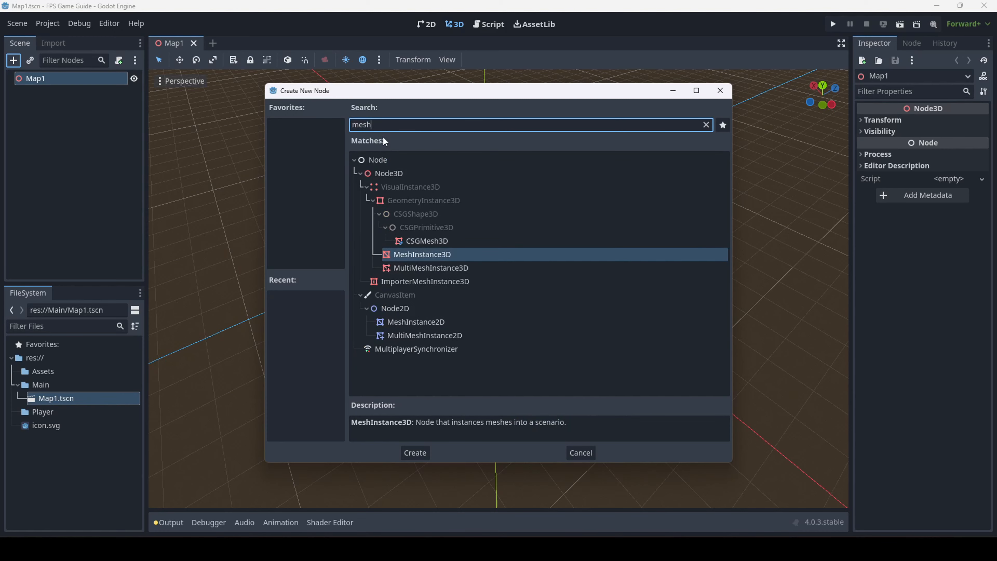
key("Return")
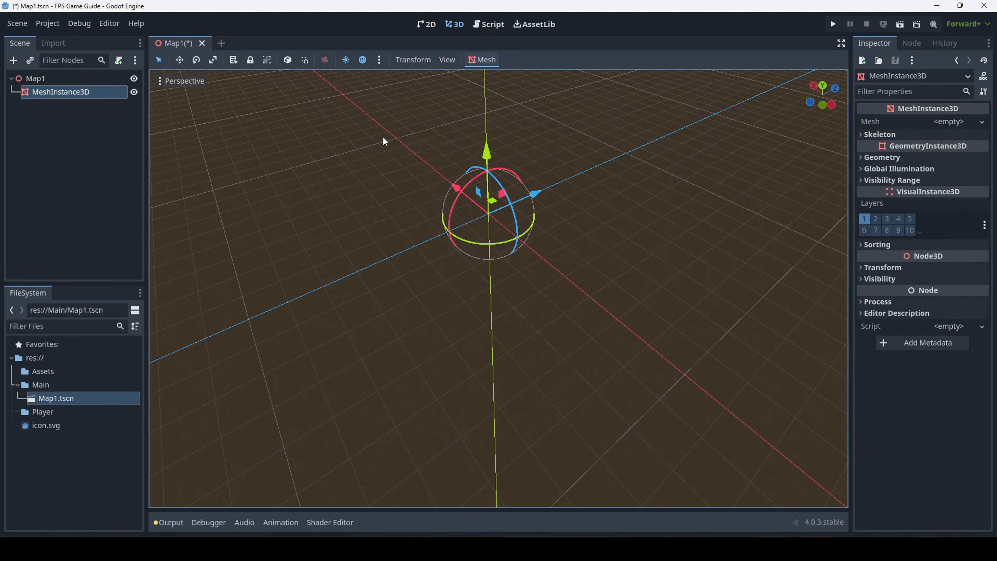
Orbit the view toward the horizon and open the MeshInstance3D help page
middle_click_drag(474, 135, 296, 49)
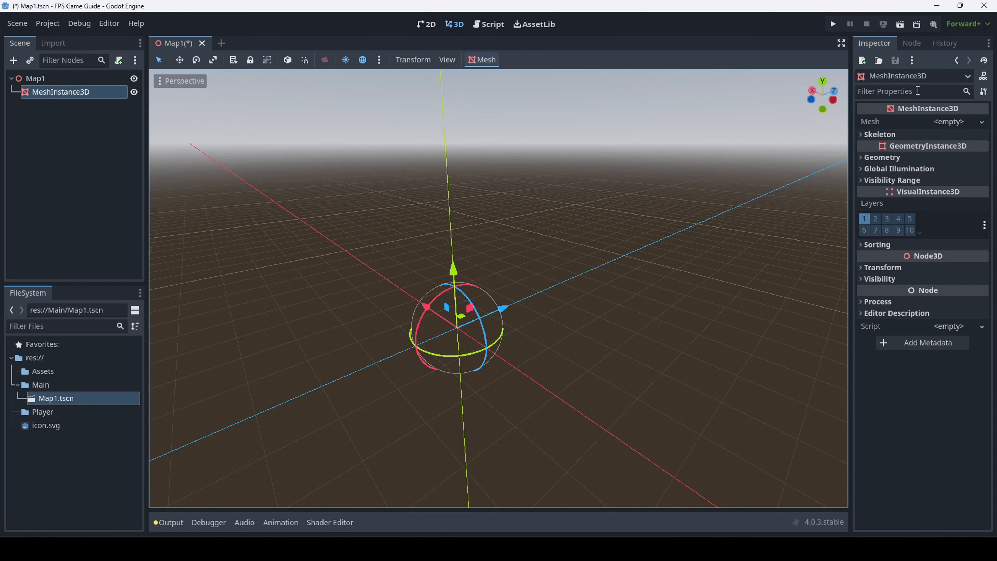
left_click(983, 77)
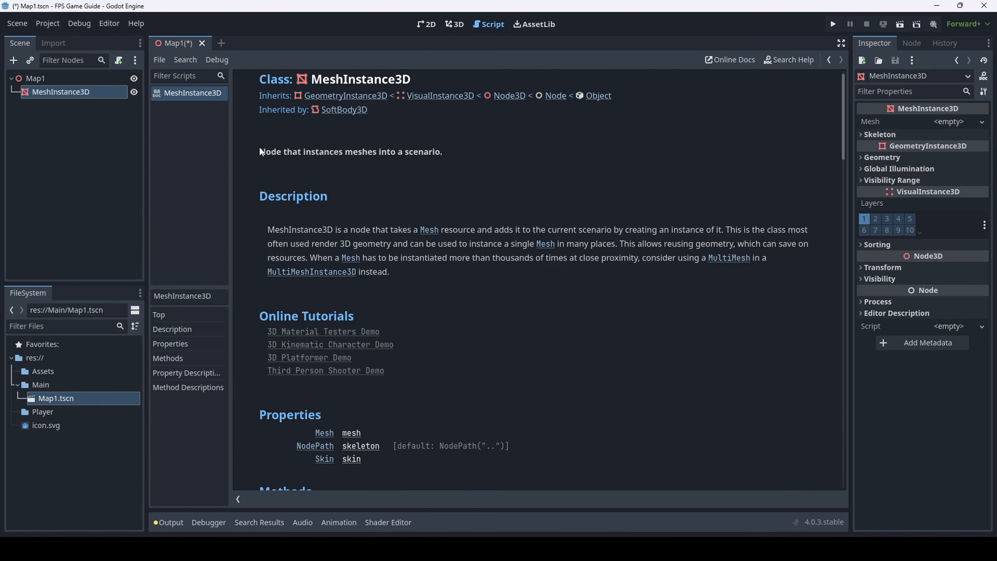
Highlight parts of the MeshInstance3D description, then return to the 3D workspace
left_click_drag(259, 147, 671, 315)
left_click(505, 273)
left_click_drag(443, 154, 247, 154)
left_click(435, 160)
left_click(455, 24)
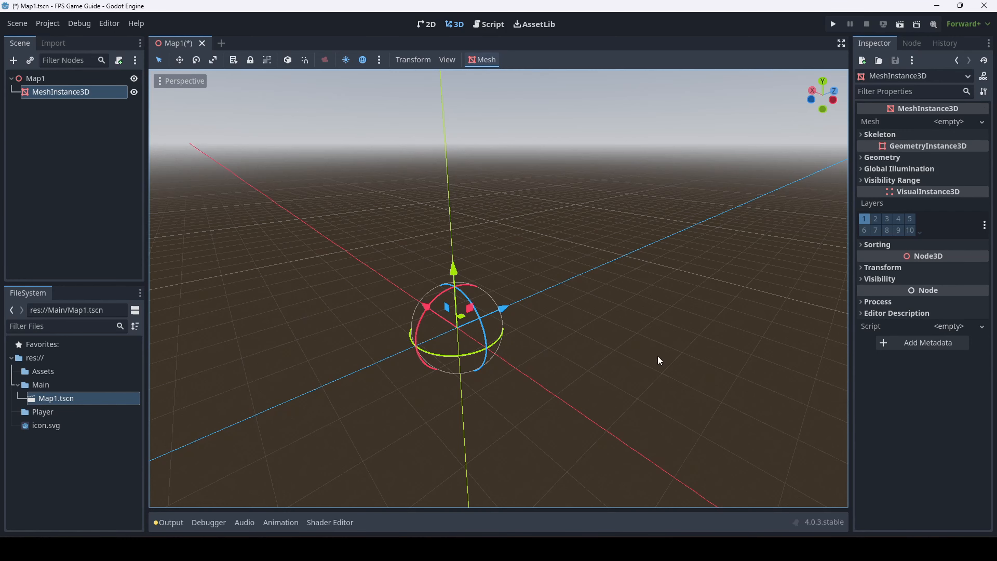
middle_click_drag(574, 342, 534, 282)
mouse_move(534, 282)
right_mouse_down()
mouse_move(644, 292)
mouse_move(569, 263)
mouse_move(536, 271)
mouse_move(614, 277)
mouse_move(501, 309)
mouse_move(528, 281)
mouse_move(546, 279)
right_mouse_up()
scroll(501, 308, "down", 12)
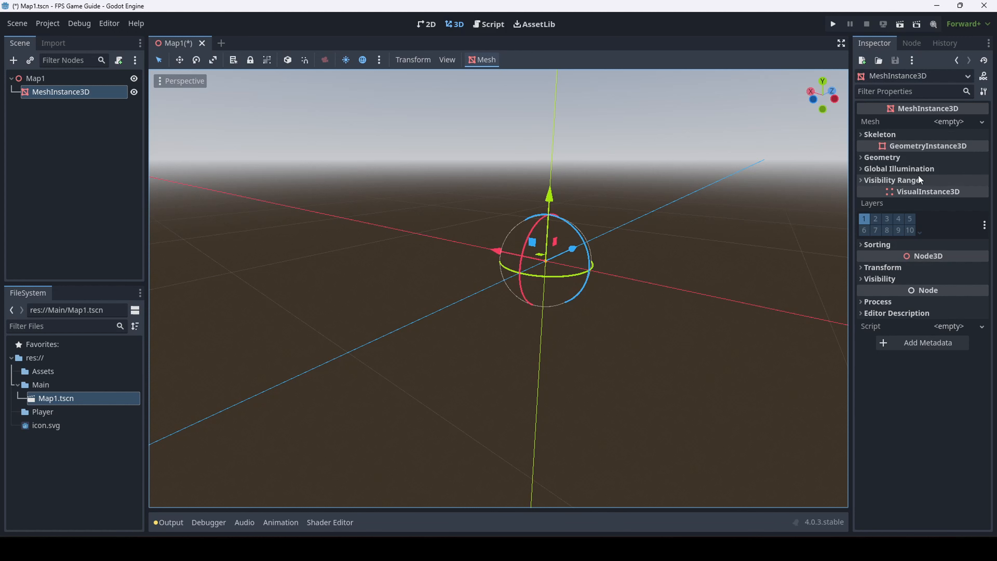
left_click(895, 158)
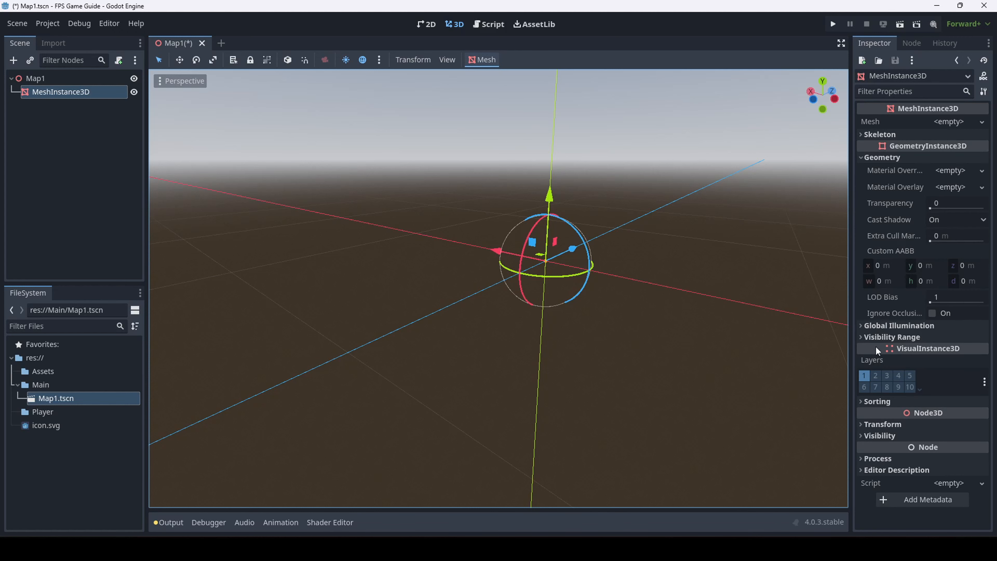
left_click(873, 326)
left_click(878, 368)
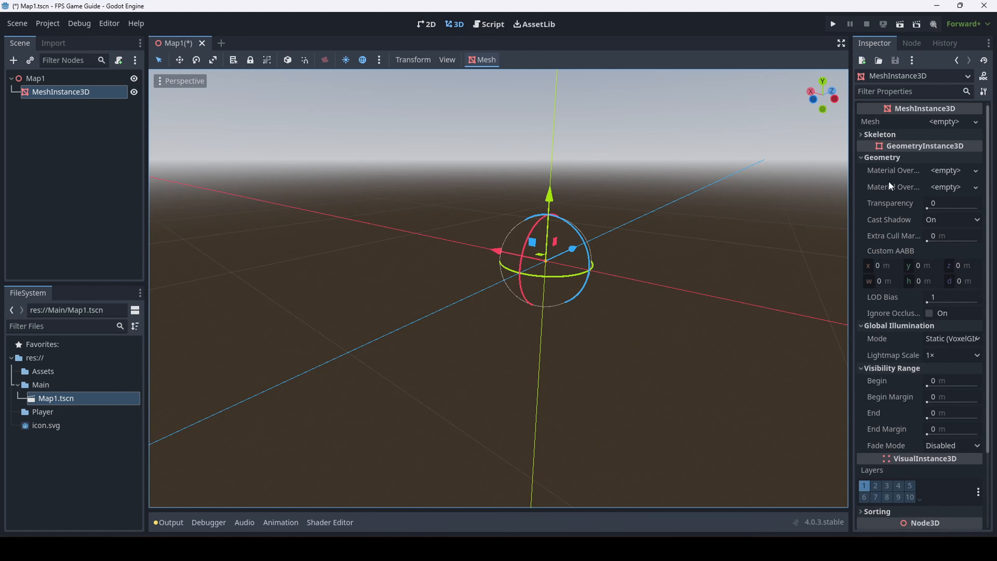
left_click(890, 156)
left_click(883, 213)
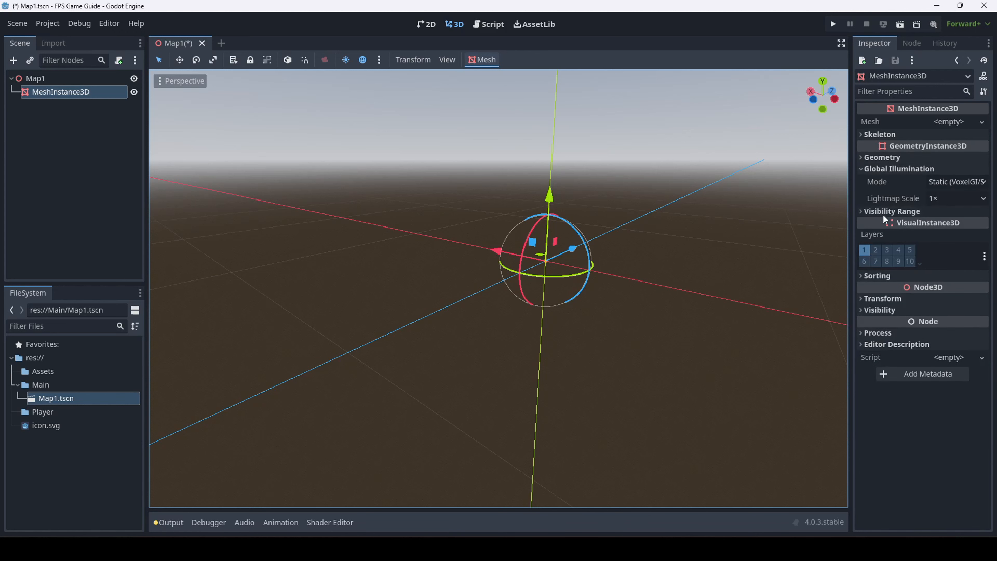
left_click(884, 167)
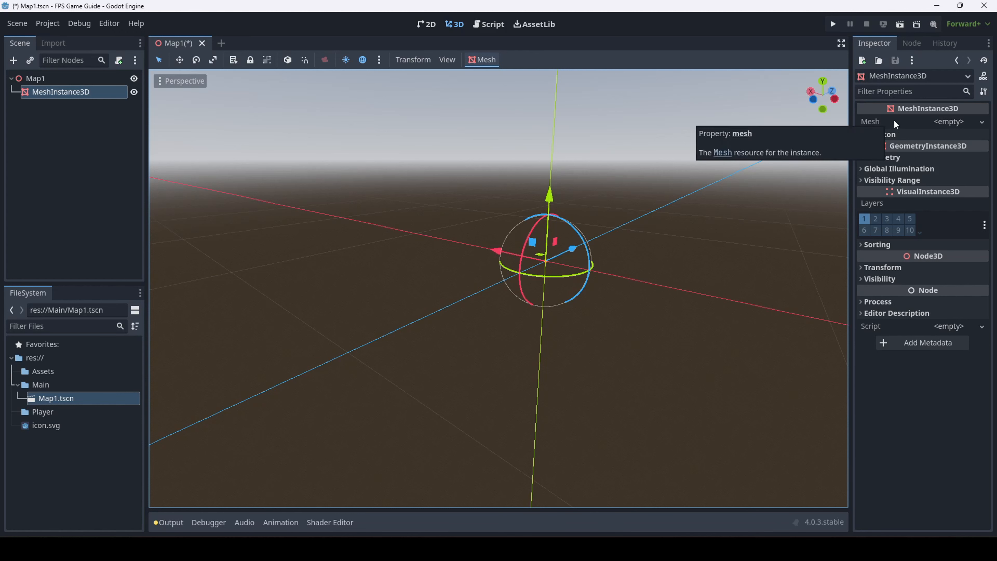
Assign a New PlaneMesh to the MeshInstance3D's Mesh property and orbit around the plane
left_click(951, 120)
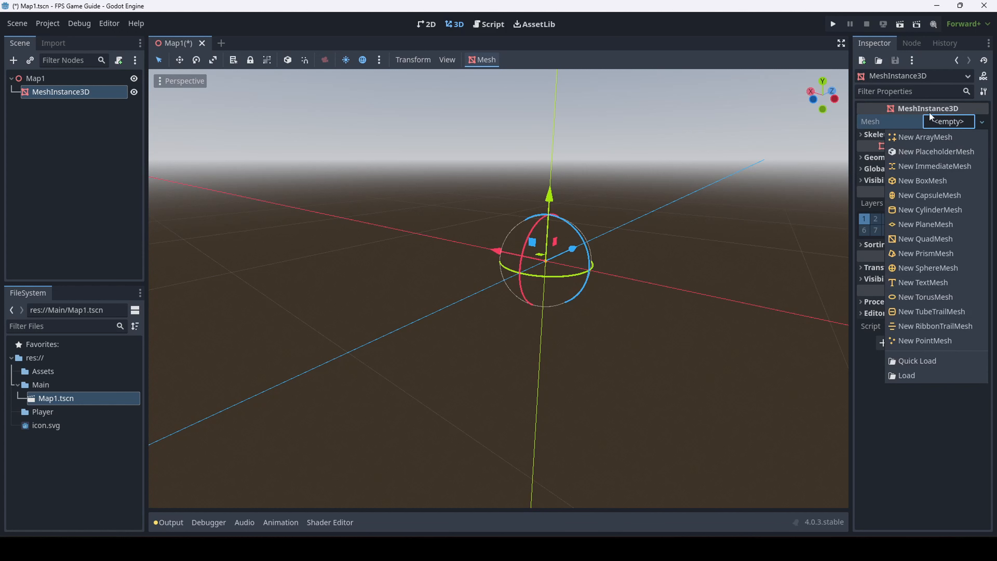
left_click(914, 122)
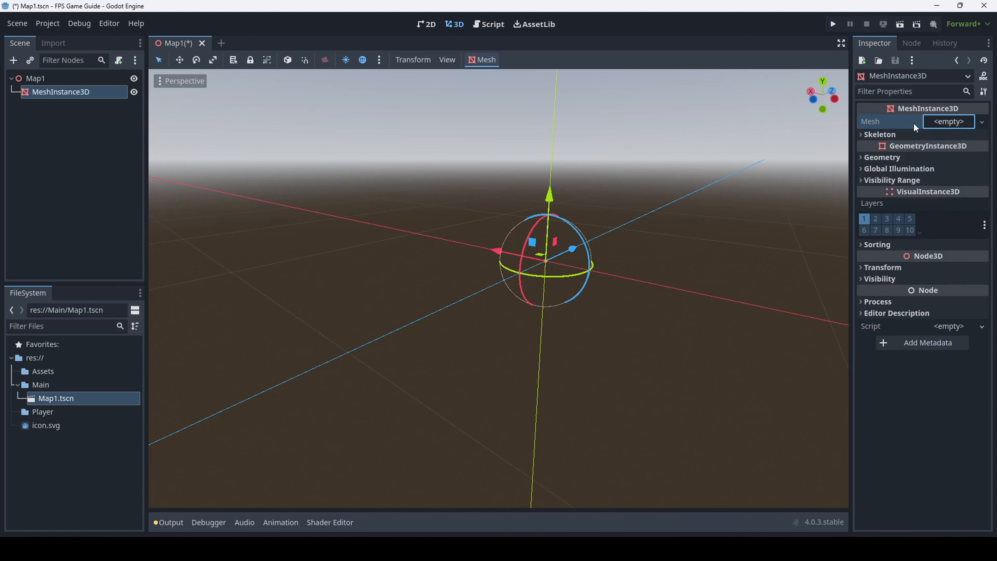
left_click(948, 122)
left_click(904, 119)
left_click(954, 122)
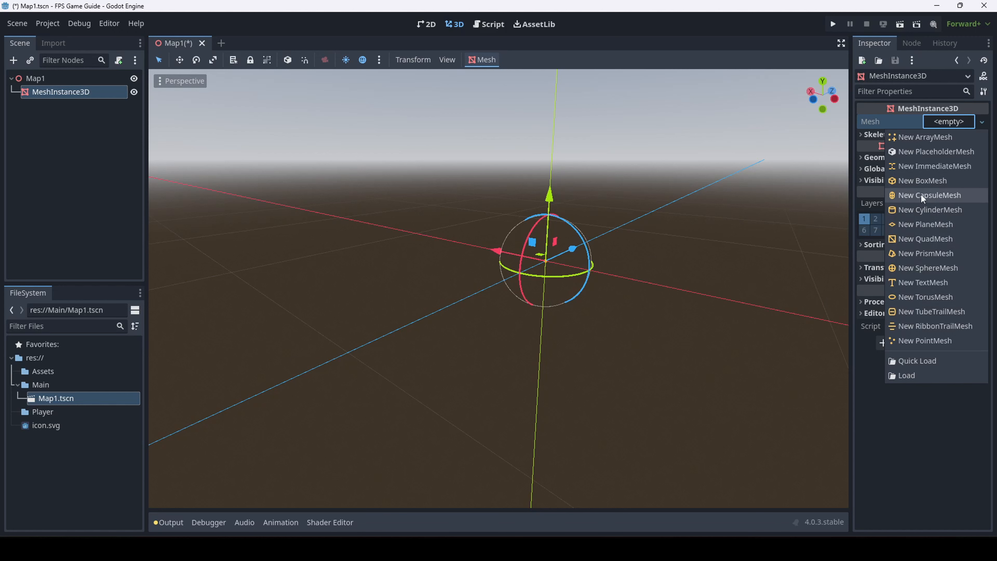
left_click(917, 223)
right_click_drag(710, 194, 876, 196)
key("a")
key("a")
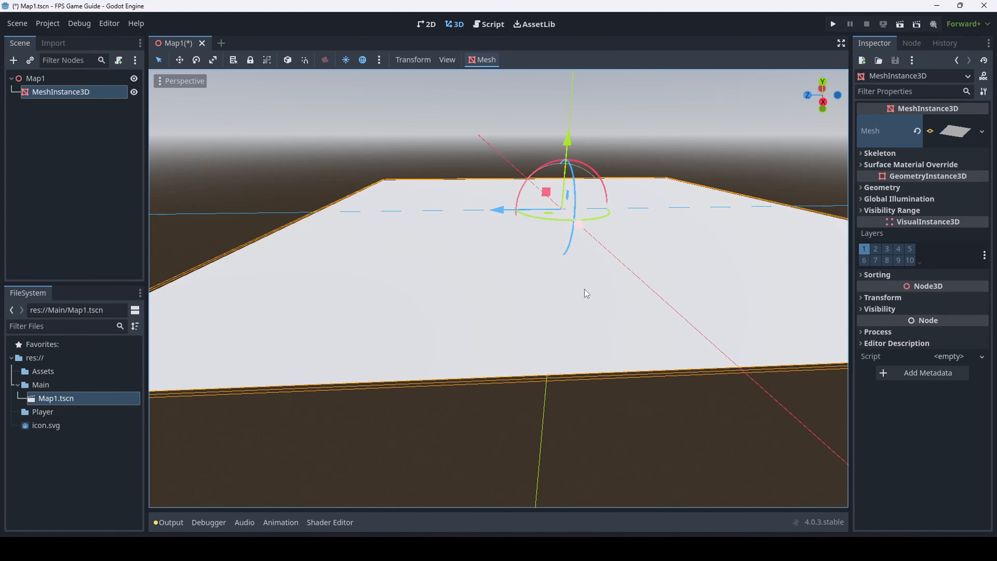
Fly the view around the plane and save the Map1 scene
key("a")
right_click_drag(566, 114, 574, 198)
key("s")
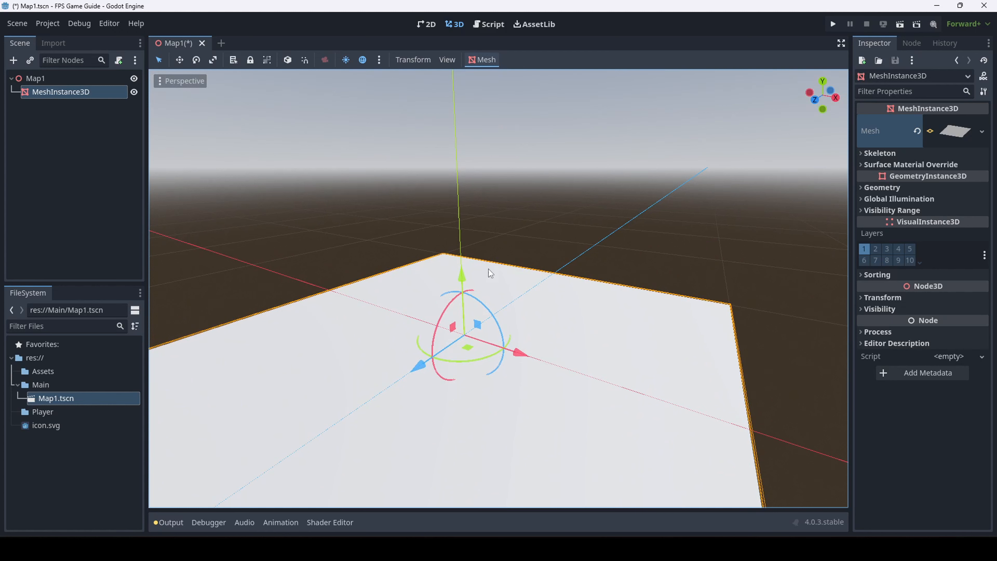
key("ctrl+s")
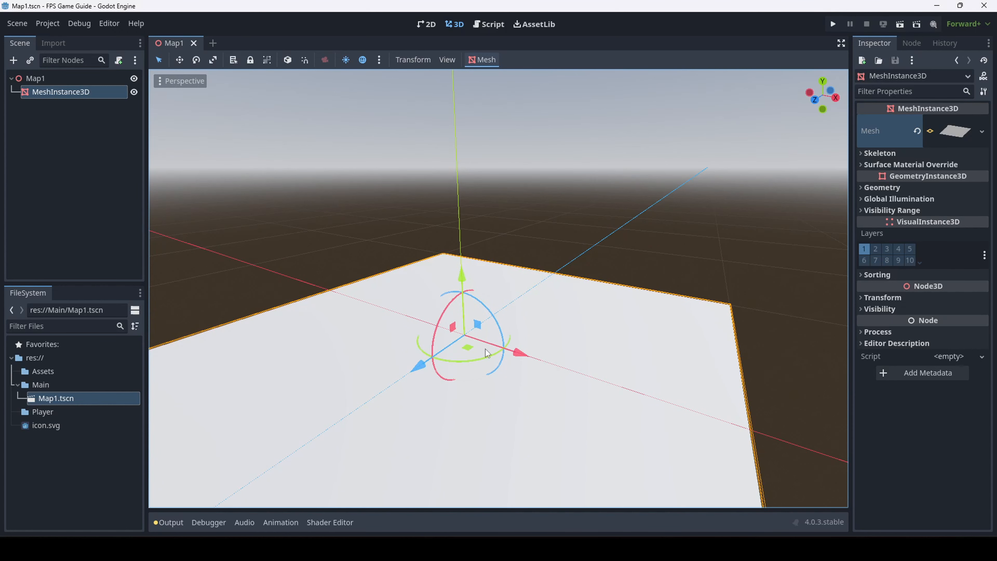
Show the plane's Transform: position 0, 0, 0, zero rotation and scale 1
right_click_drag(430, 320, 420, 340)
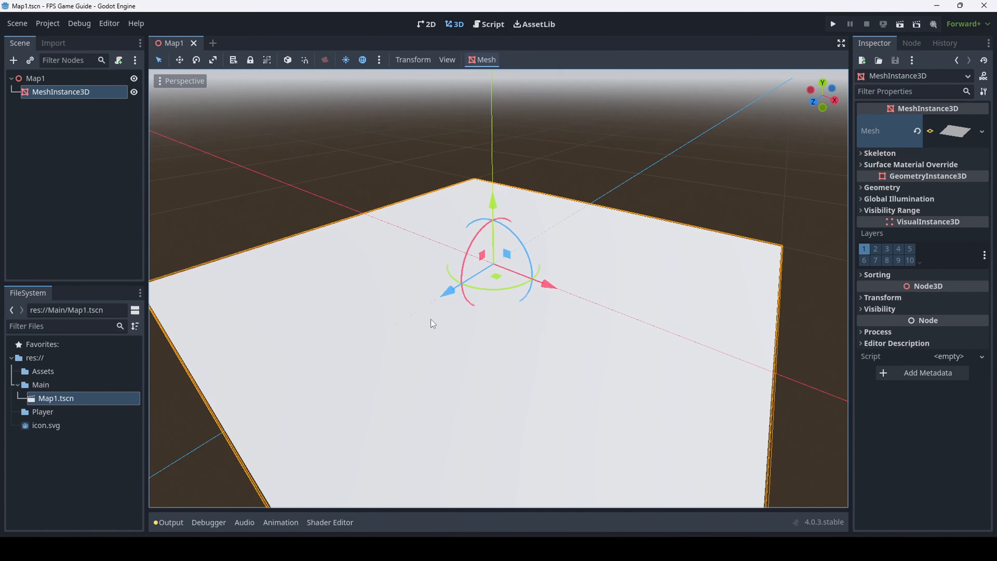
key("d")
right_click_drag(577, 289, 512, 257)
key("a")
key("d")
key("d")
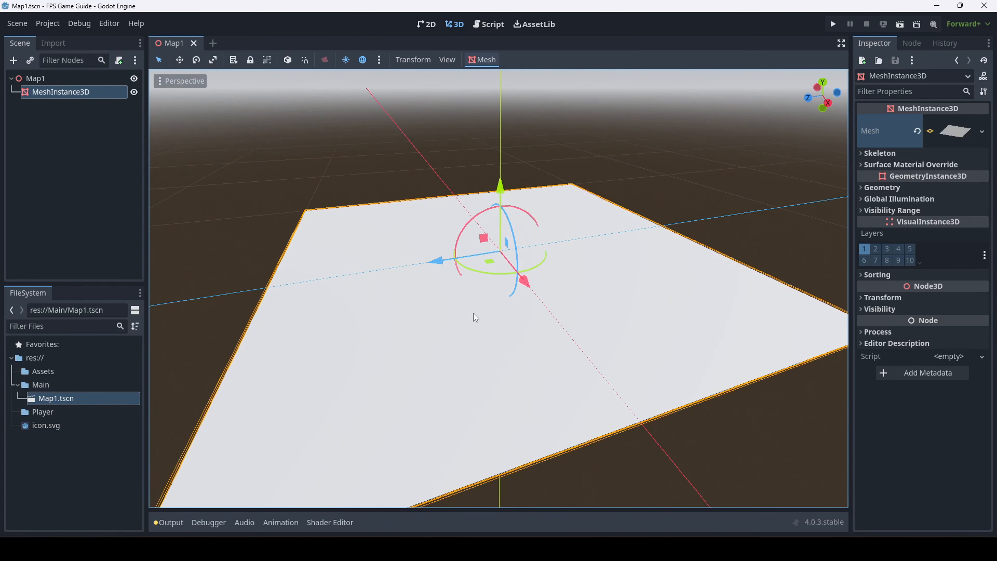
key("a")
right_click_drag(474, 313, 571, 330)
key("s")
key("a")
right_click_drag(531, 265, 473, 233)
key("s")
key("d")
key("w")
right_click_drag(540, 342, 574, 347)
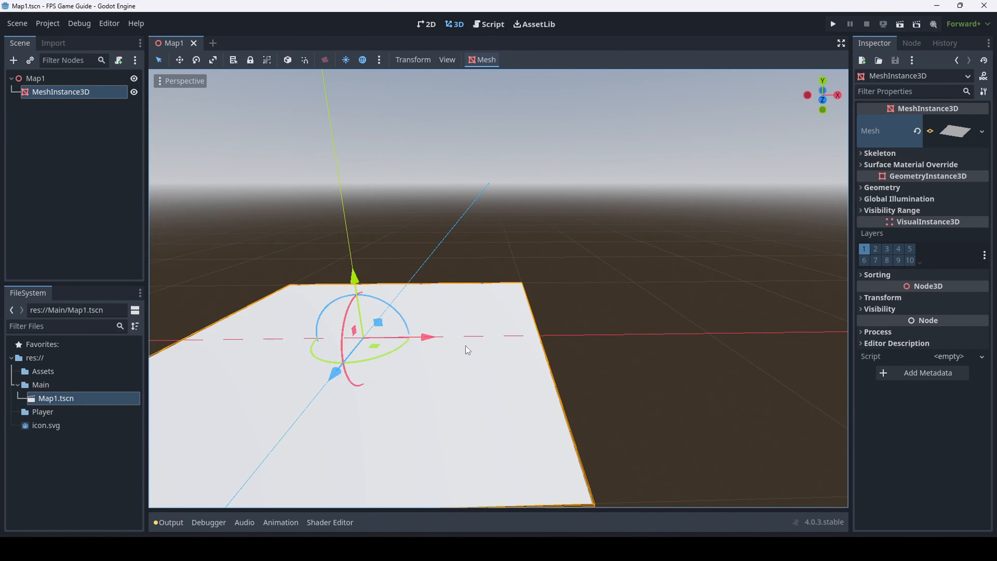
right_click_drag(467, 350, 599, 304)
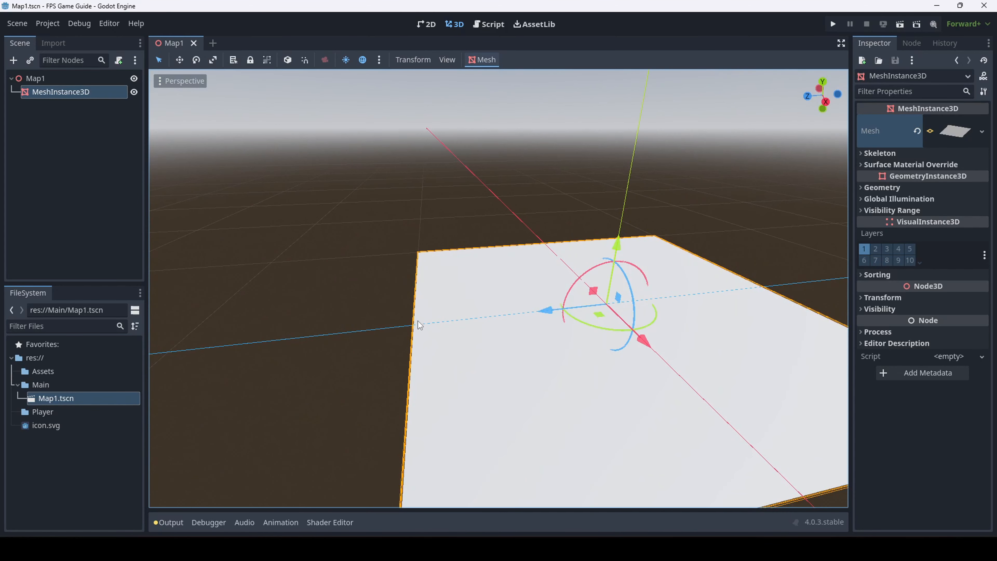
right_click_drag(657, 303, 631, 116)
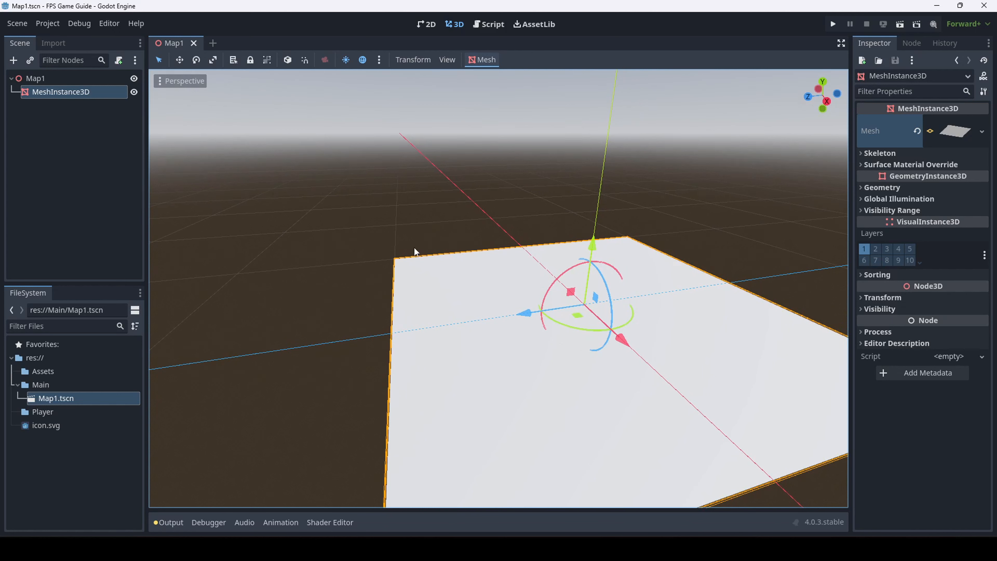
left_click(879, 298)
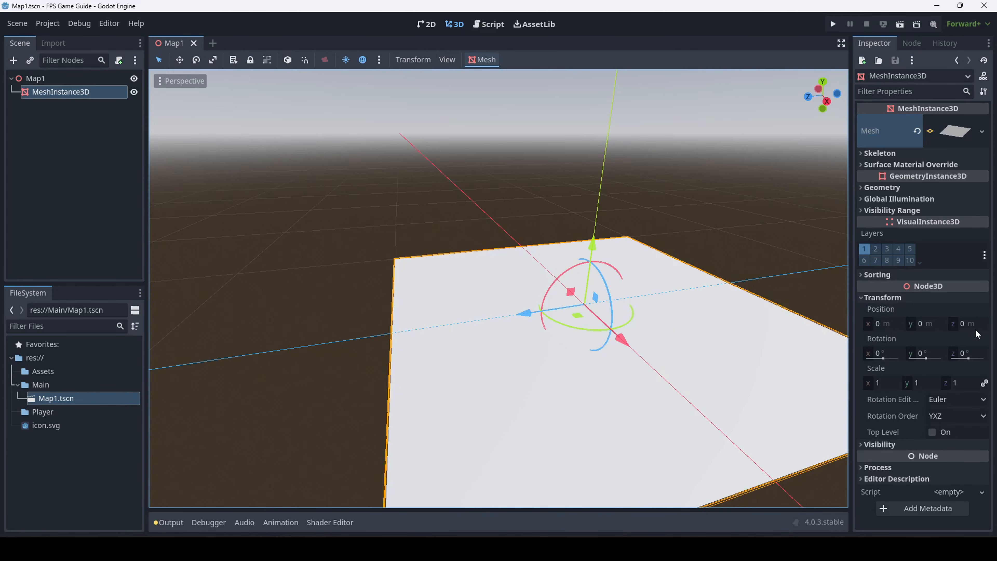
right_click_drag(748, 334, 809, 295)
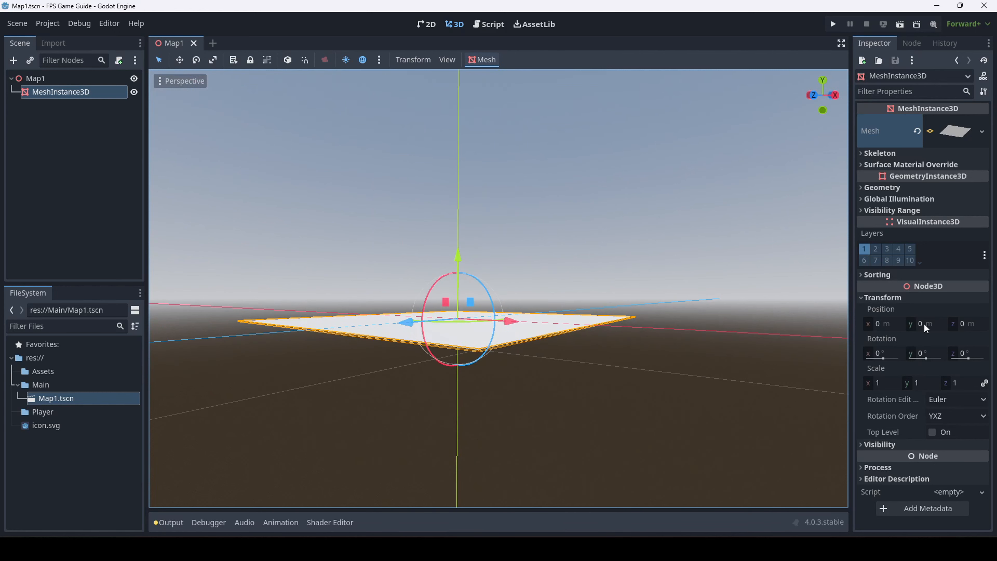
left_click_drag(455, 258, 490, 87)
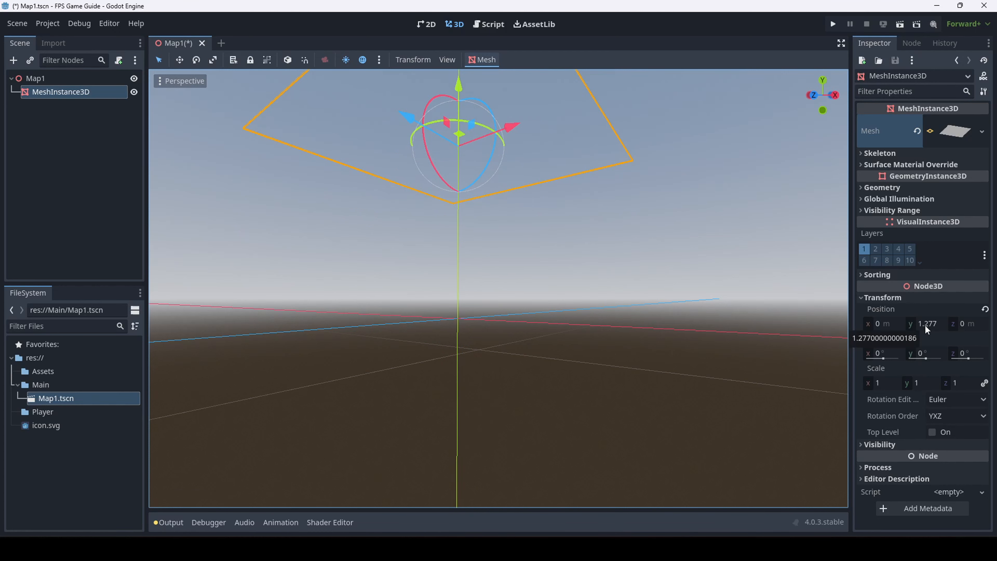
right_click_drag(482, 276, 457, 253)
left_click_drag(535, 165, 554, 456)
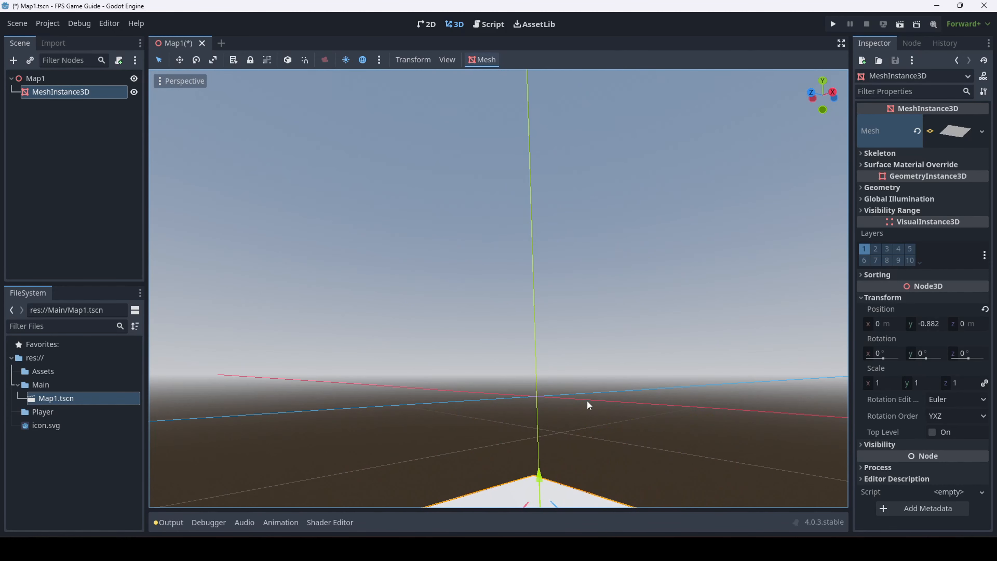
middle_click_drag(562, 405, 515, 317)
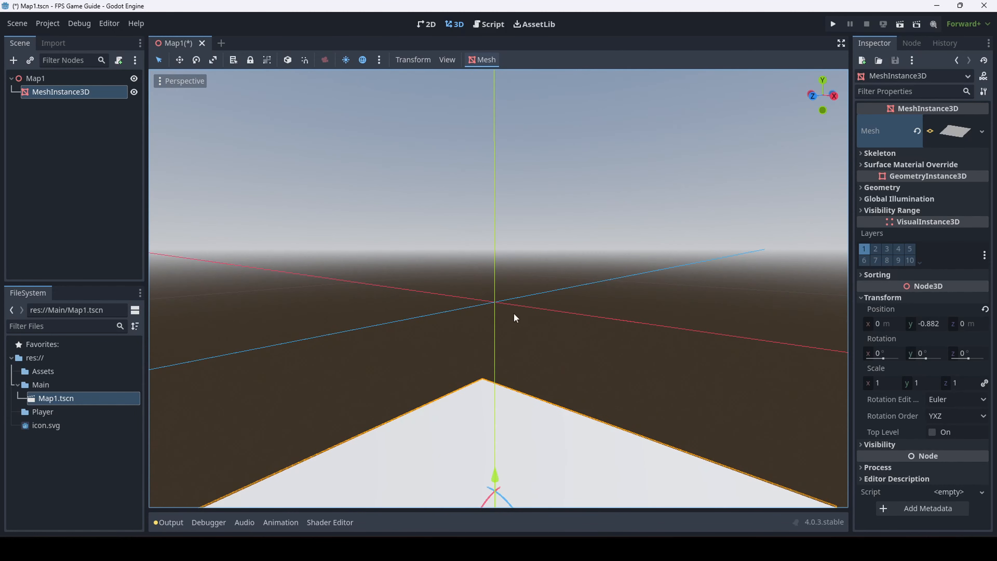
right_click_drag(494, 307, 489, 285)
key("s")
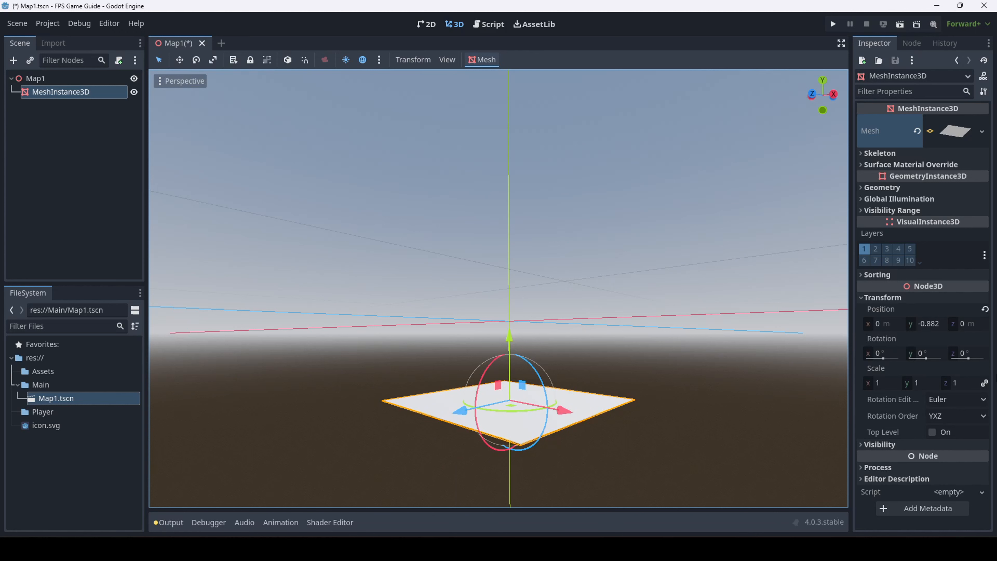
left_click(986, 310)
key("ctrl+s")
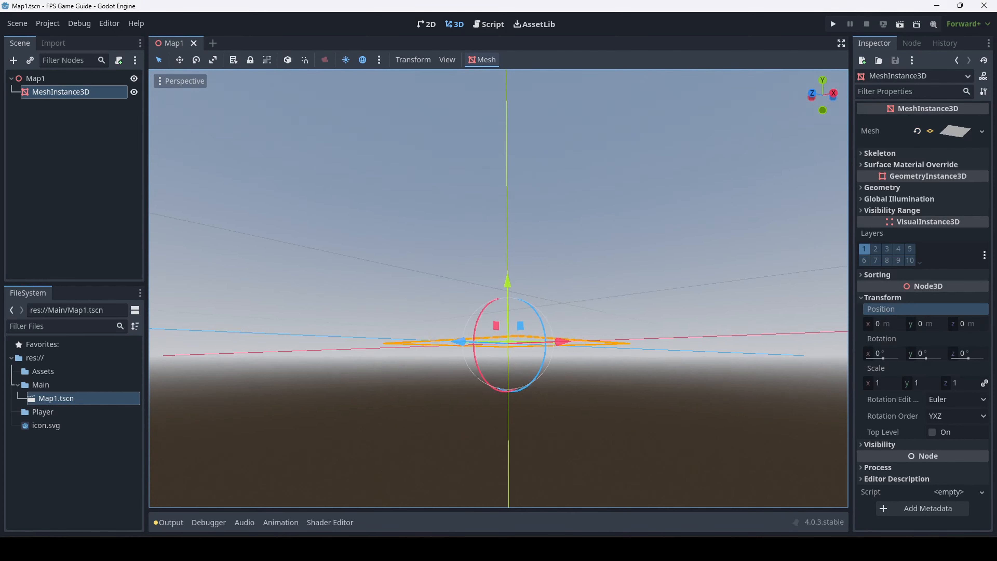
right_click_drag(729, 199, 729, 246)
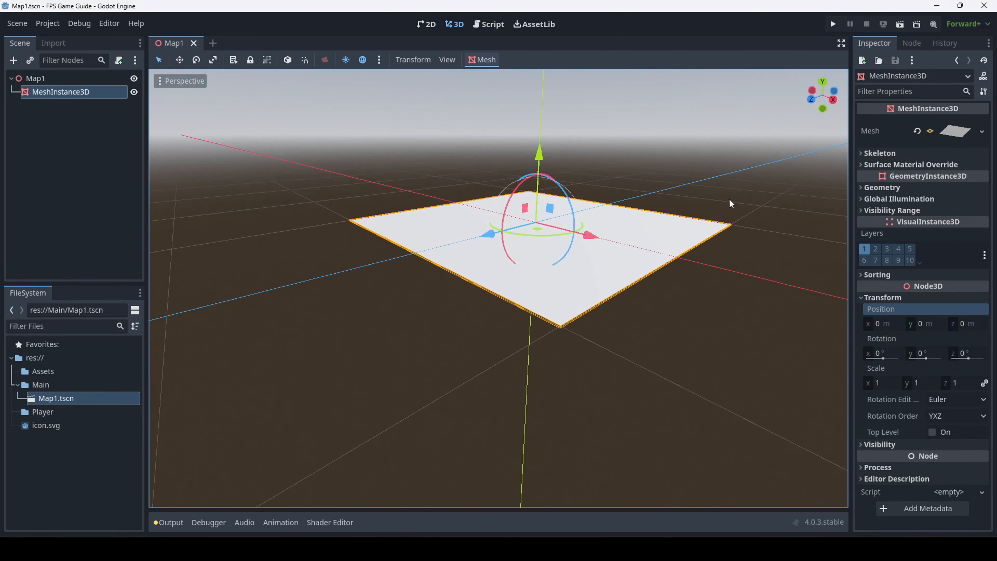
left_click(704, 211)
left_click(601, 213)
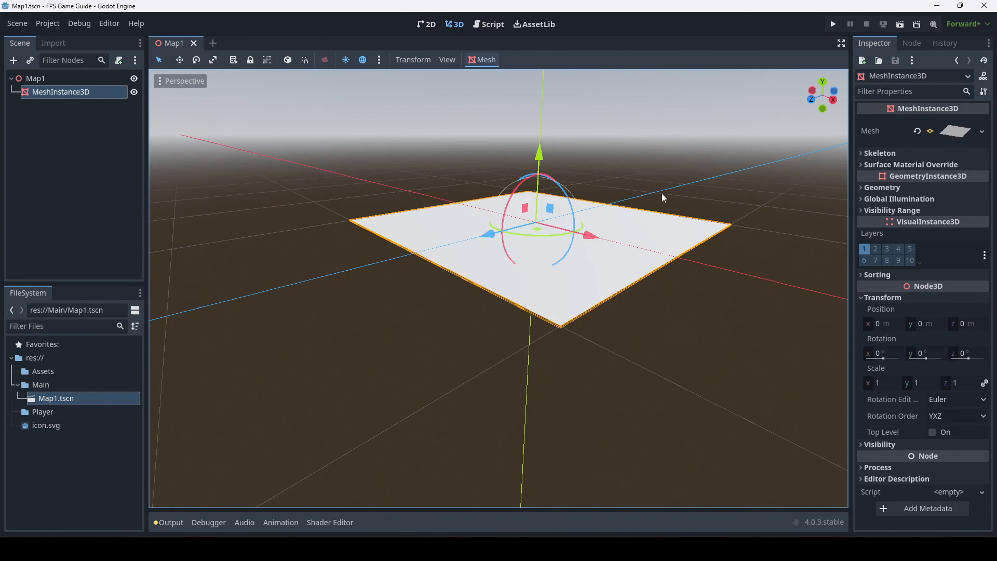
left_click(948, 130)
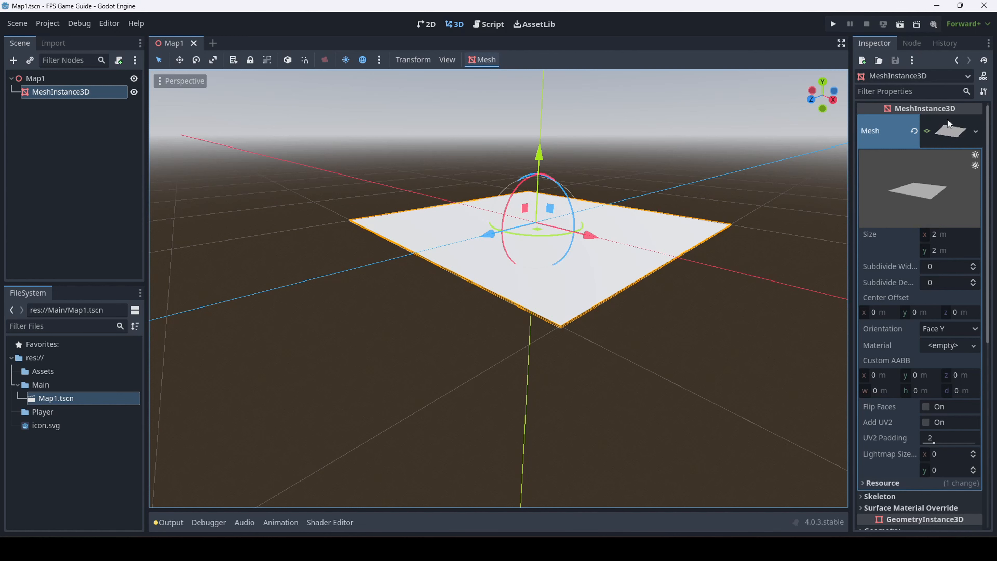
left_click(947, 128)
left_click(948, 128)
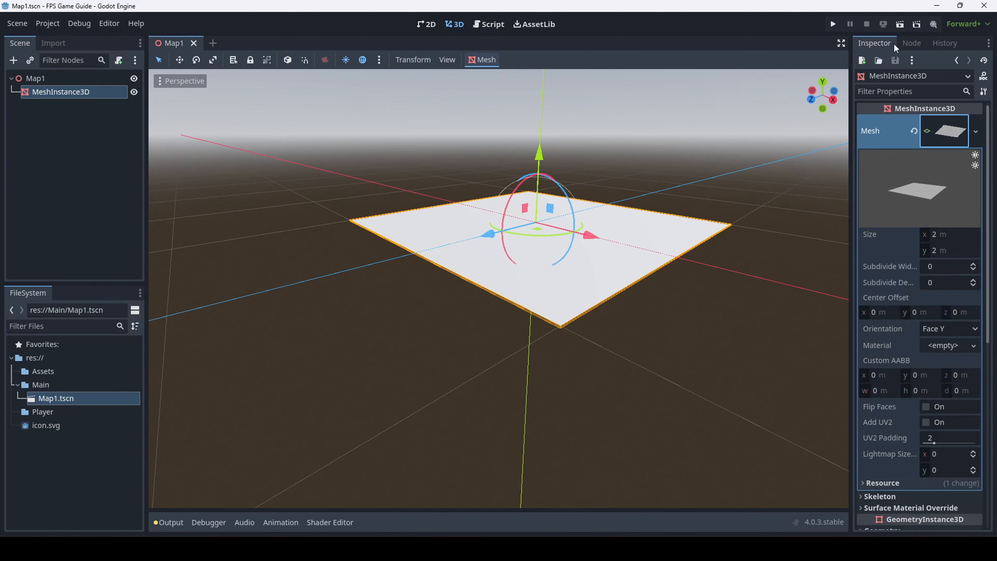
middle_click_drag(648, 265, 812, 263)
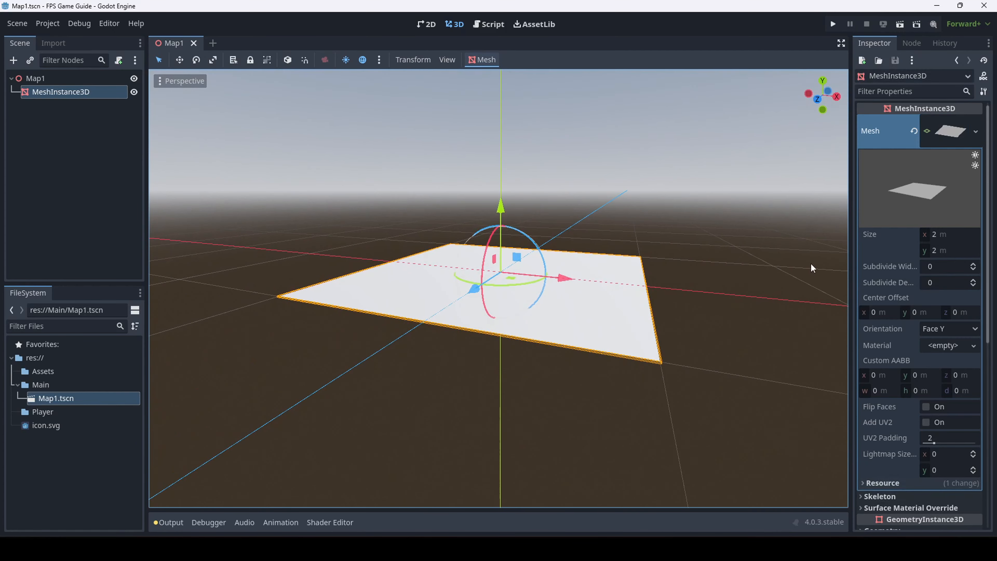
left_click(952, 236)
key("w")
right_click_drag(595, 295, 664, 300)
key("w")
key("s")
key("s")
key("a")
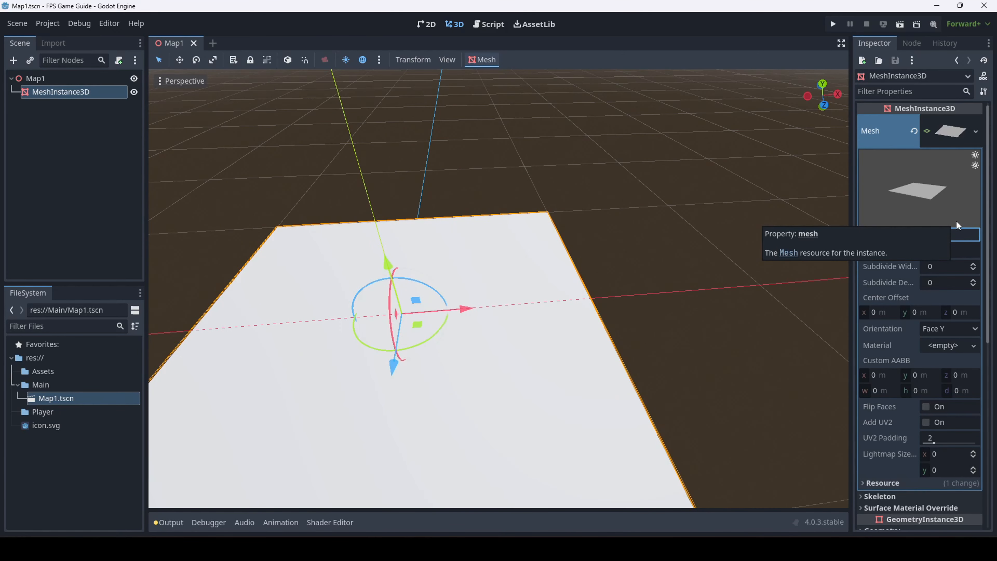
left_click(977, 256)
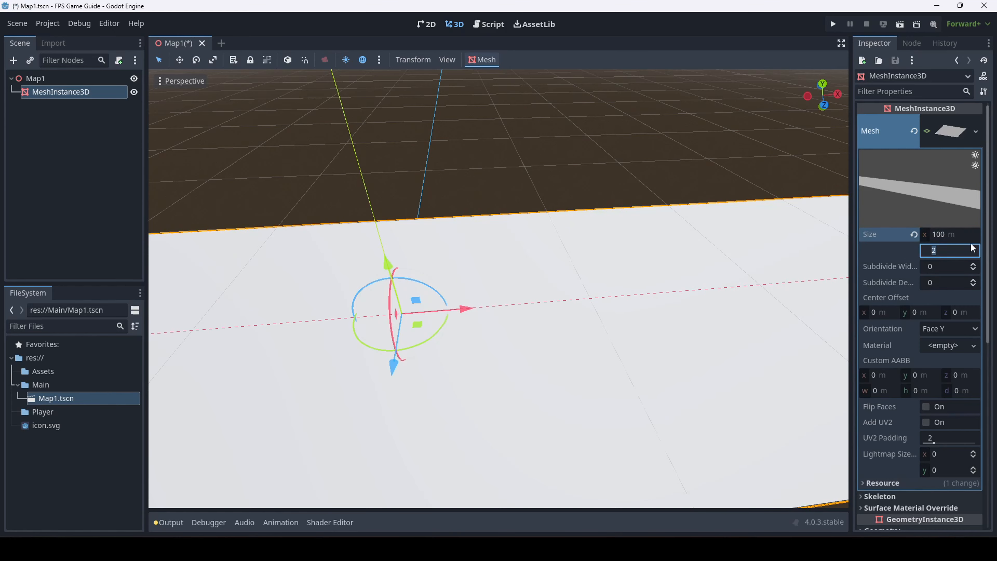
type("100")
key("Return")
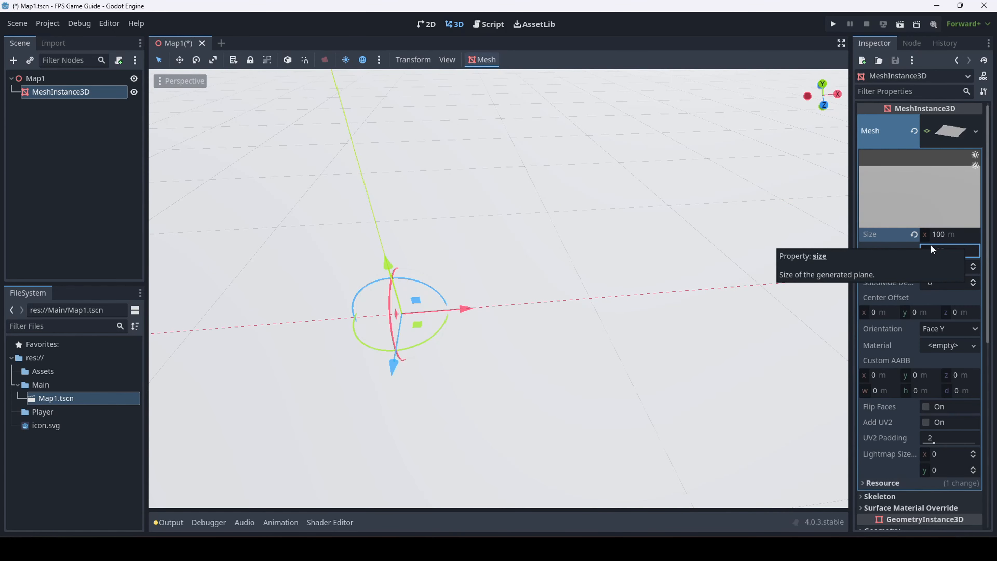
right_click_drag(589, 275, 661, 219)
key("s")
key("a")
scroll(596, 289, "up", 3)
scroll(677, 224, "up", 3)
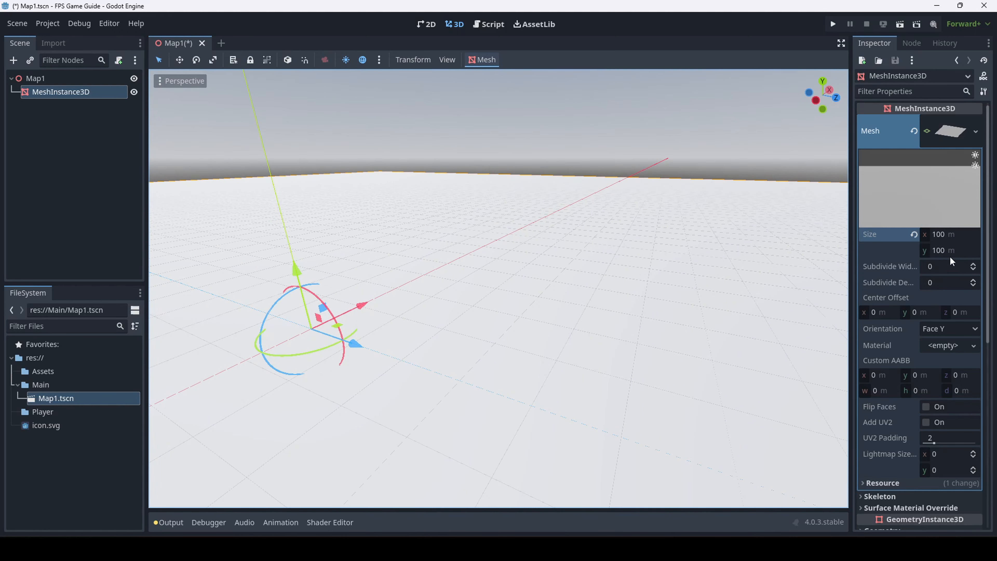
right_click_drag(668, 205, 620, 225)
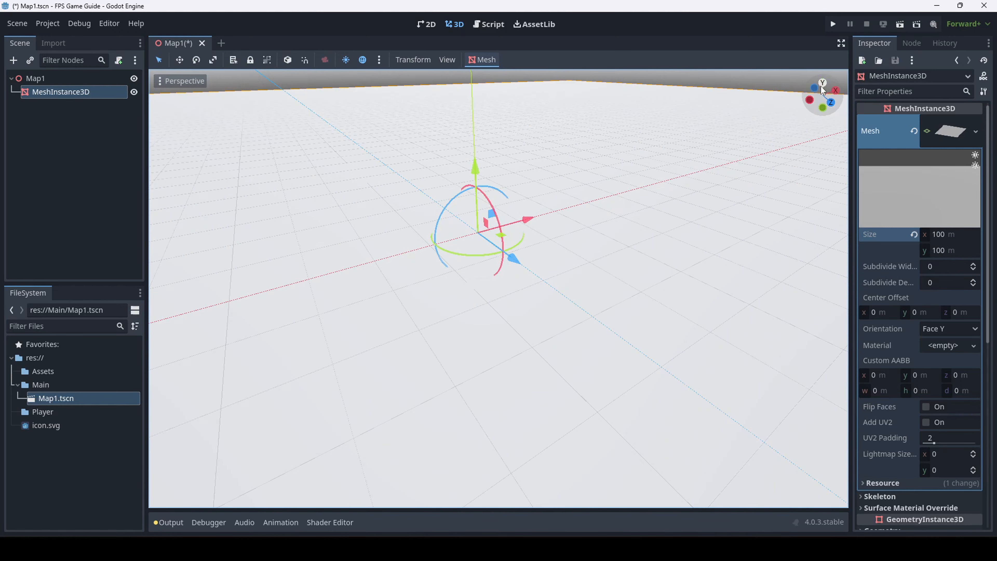
right_click_drag(667, 293, 653, 288)
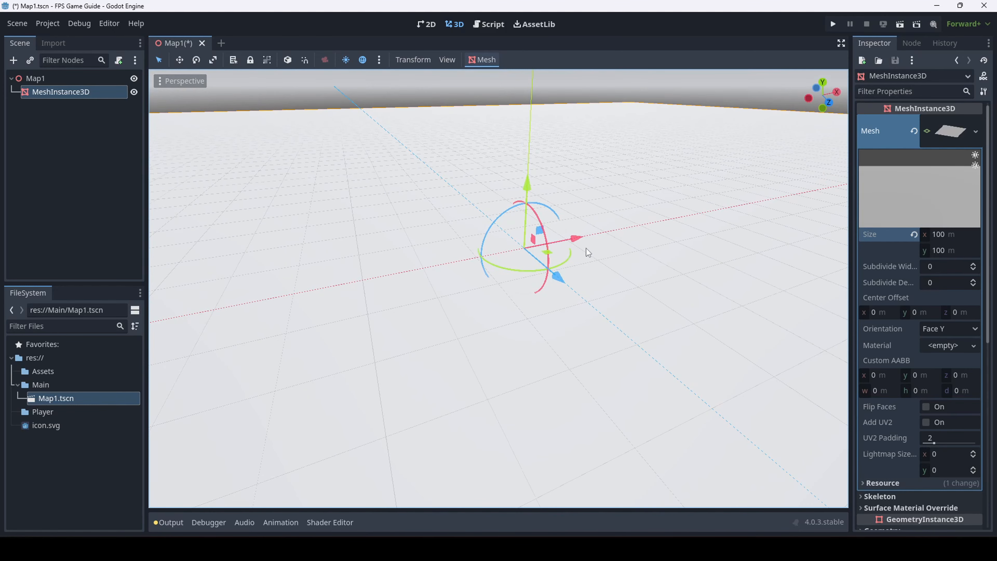
right_click_drag(586, 248, 578, 250)
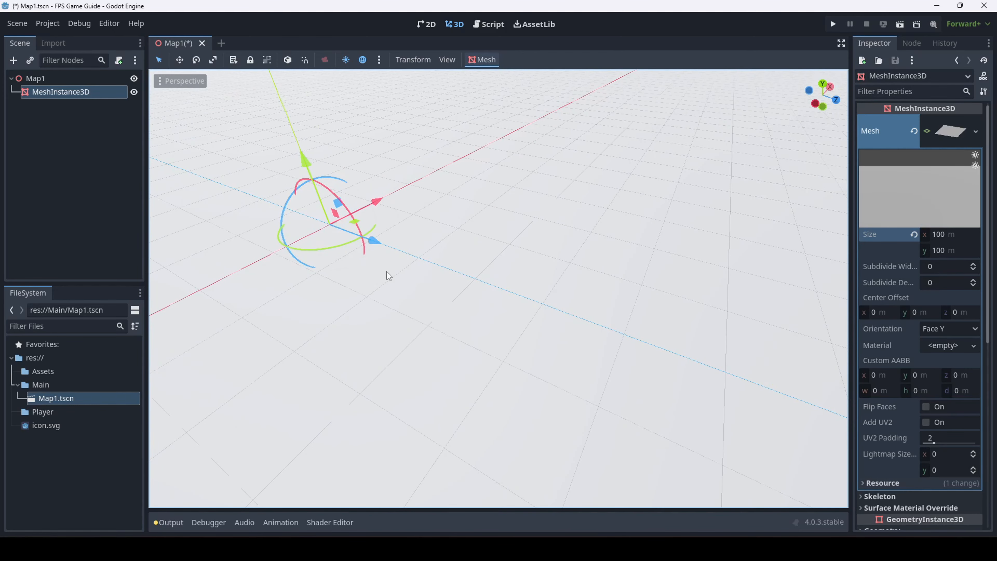
right_click_drag(325, 234, 364, 270)
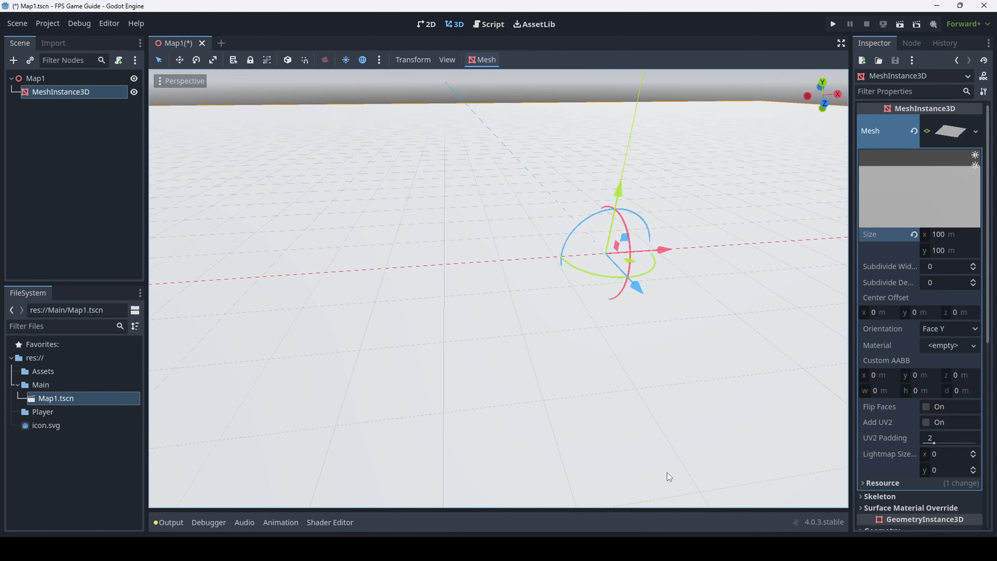
right_click_drag(548, 216, 525, 193)
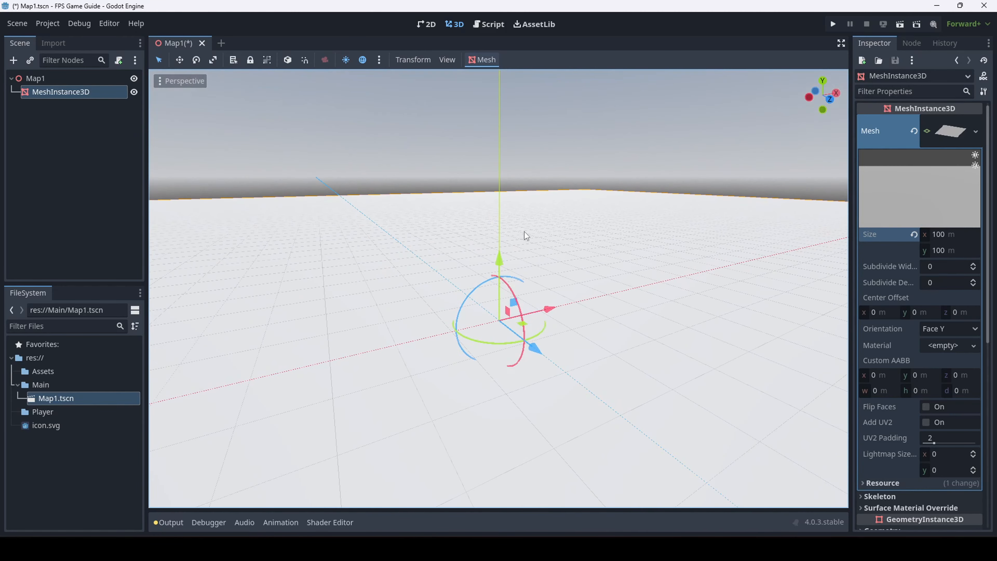
right_click_drag(706, 265, 729, 285)
Save the Map1.tscn scene after zooming around the origin
key("w")
scroll(667, 283, "up", 6)
key("w")
key("s")
scroll(603, 261, "down", 20)
key("ctrl+s")
Fly the view around the 100 × 100 m ground plane to inspect it
key("w")
key("d")
key("a")
key("w")
key("s")
scroll(667, 293, "down", 10)
key("d")
key("d")
scroll(621, 300, "up", 12)
key("a")
right_click_drag(735, 343, 745, 344)
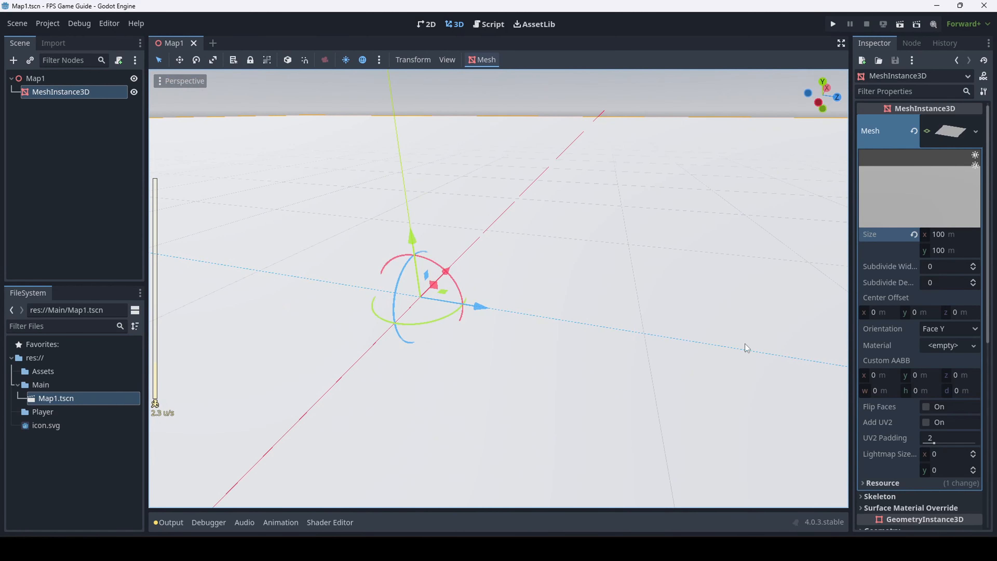
scroll(621, 382, "up", 2)
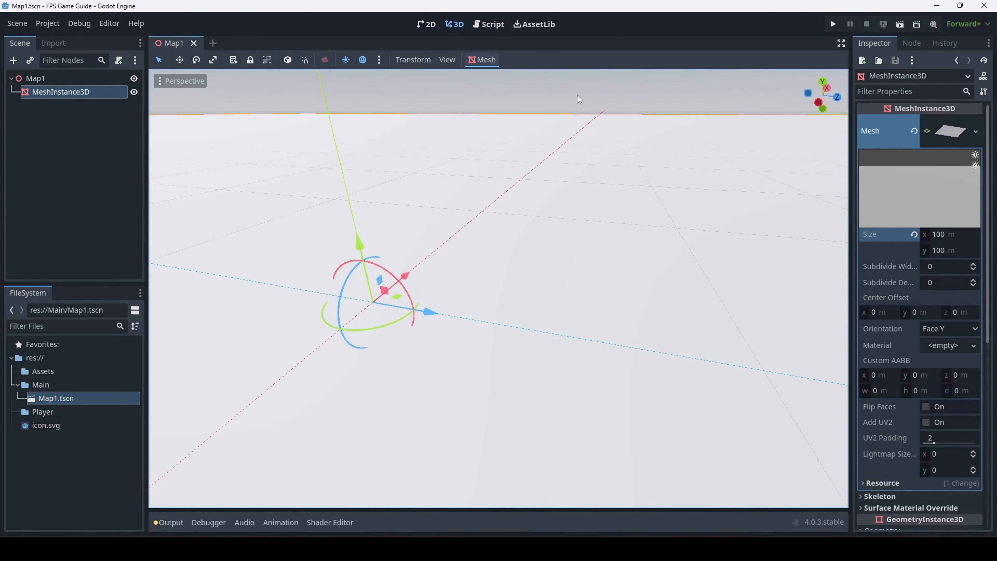
right_click_drag(561, 370, 509, 366)
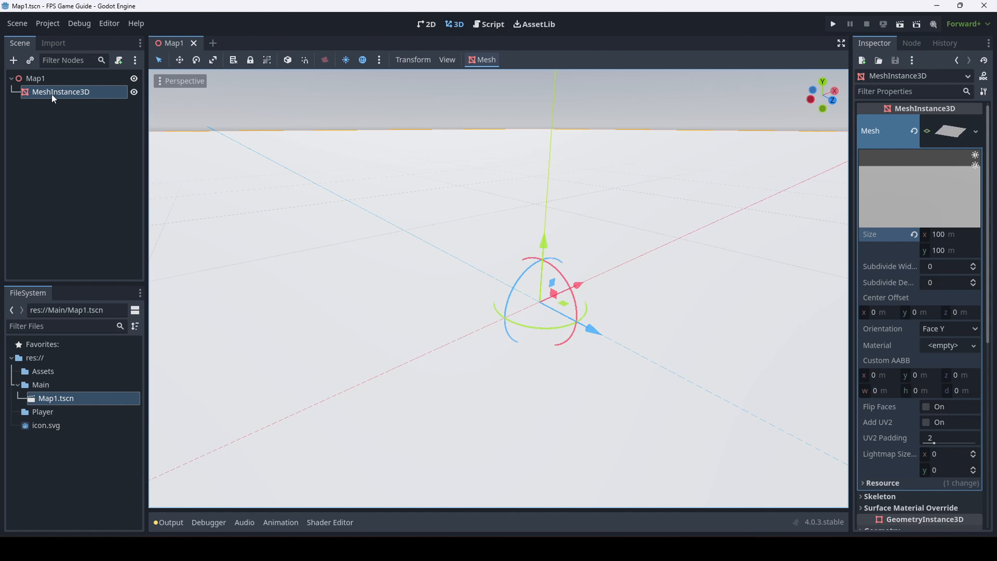
left_click(35, 78)
left_click(568, 143)
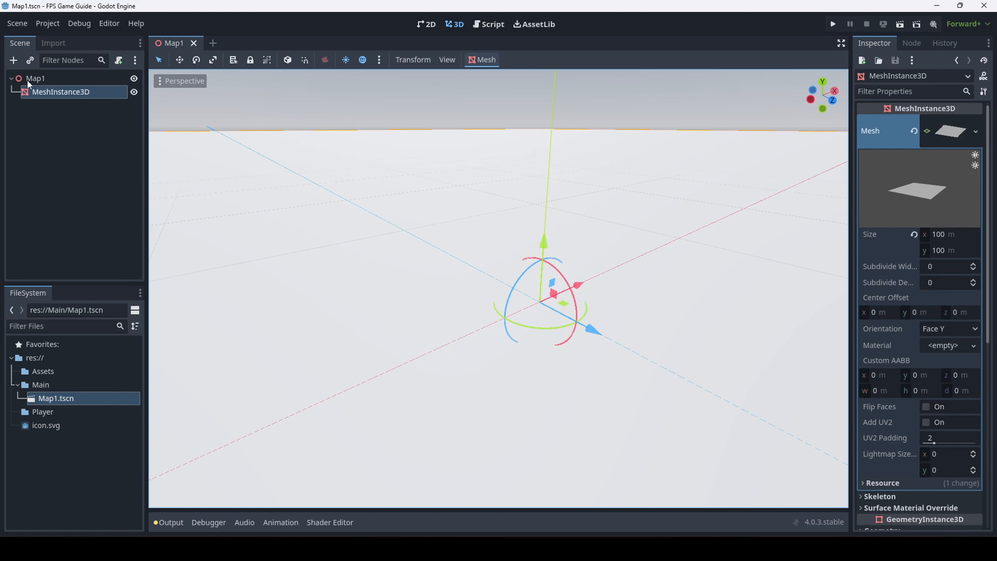
Start a new scene whose root node is a CharacterBody3D, found by searching 'character'
left_click(211, 43)
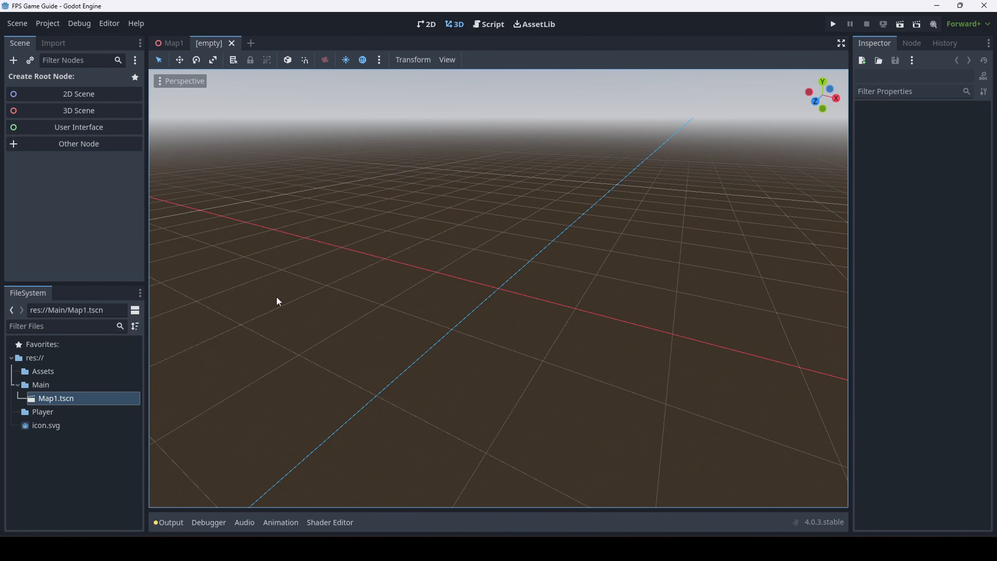
left_click(87, 146)
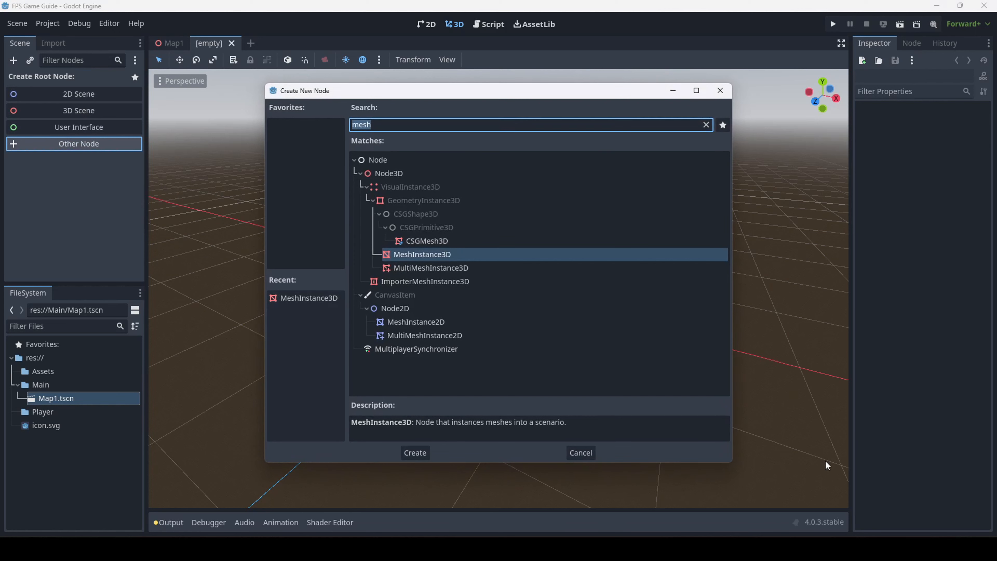
type("ch")
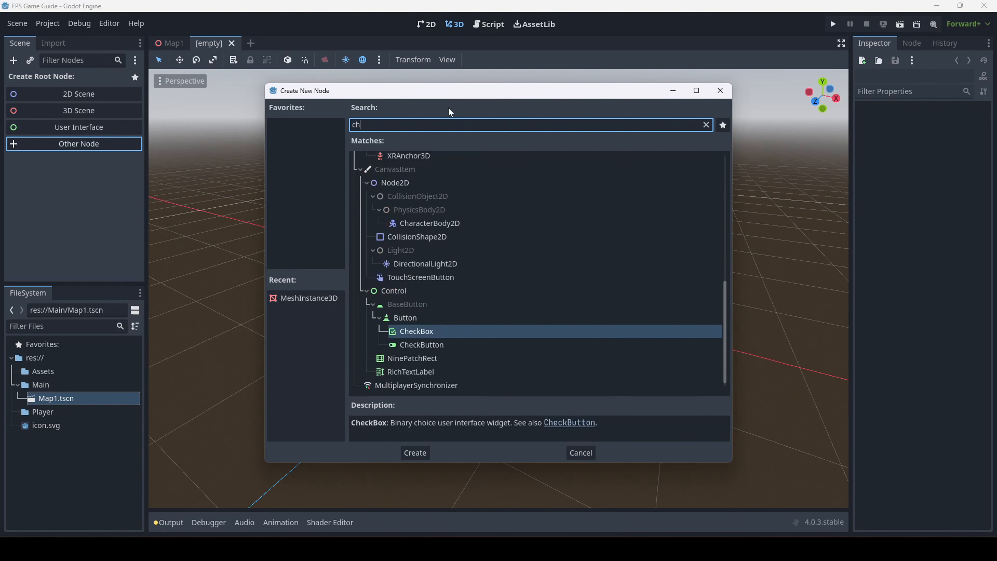
type("aracter")
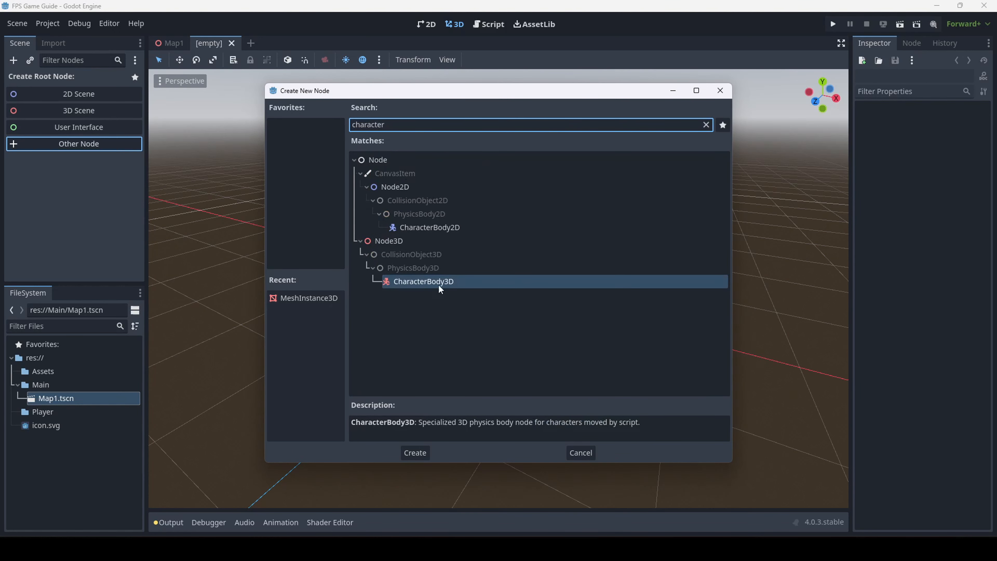
left_click(406, 284)
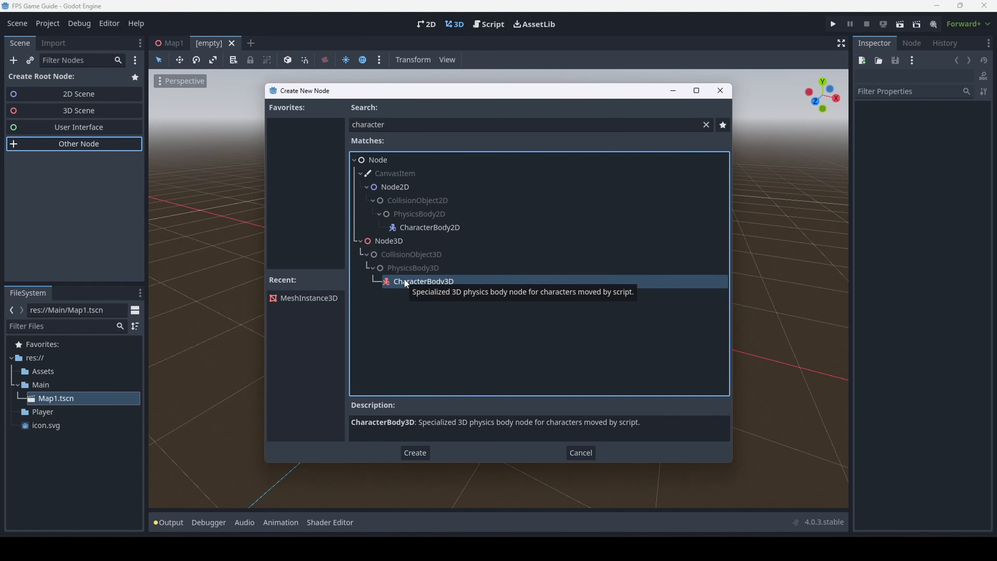
left_click(418, 458)
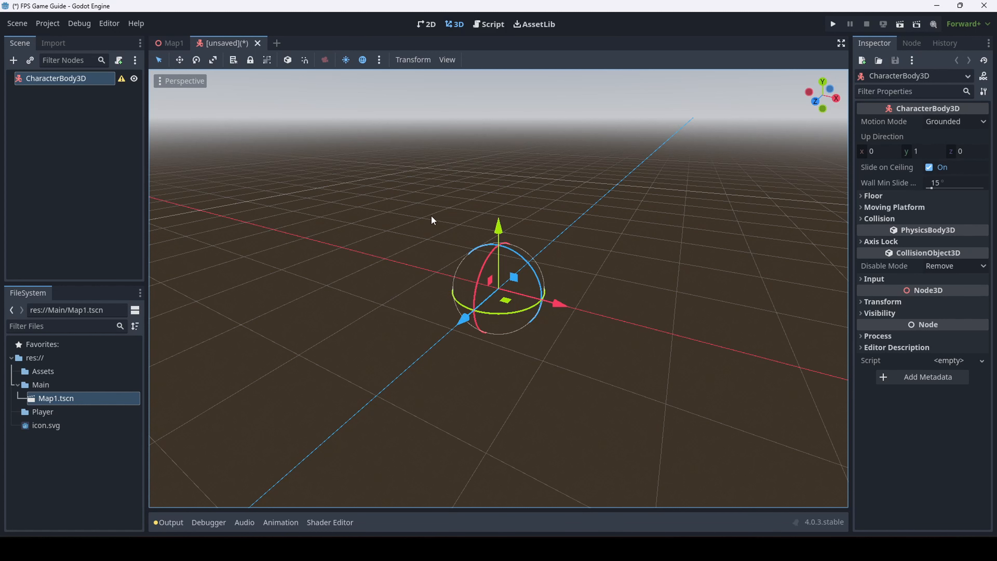
key("ctrl+s")
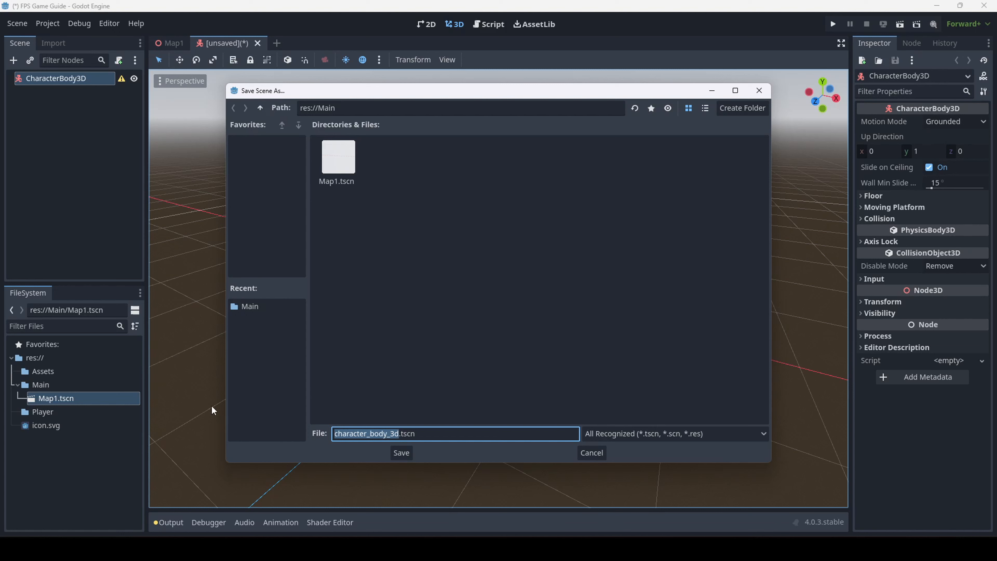
Save the CharacterBody3D scene as player.tscn in the res://Player folder
left_click(260, 109)
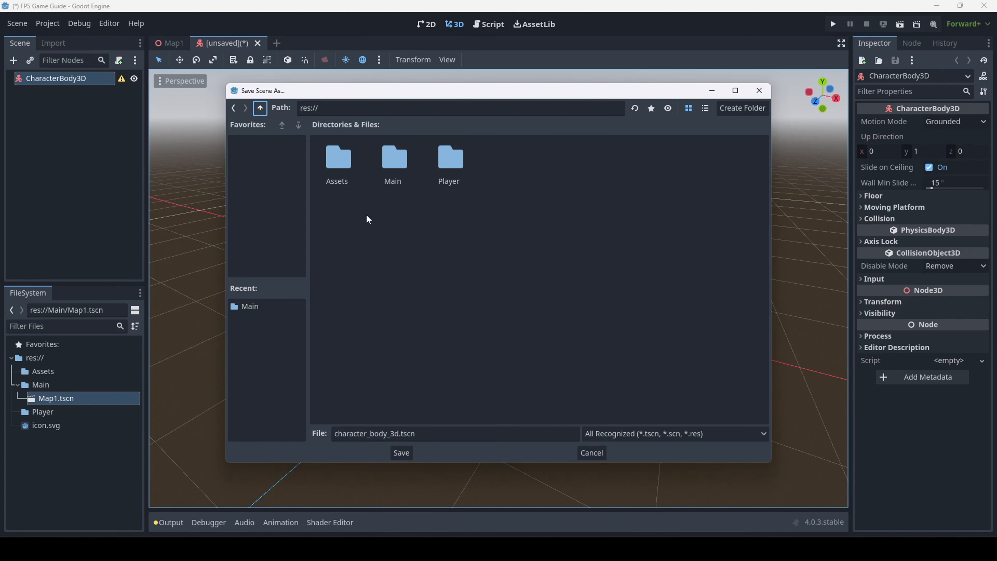
double_click(458, 168)
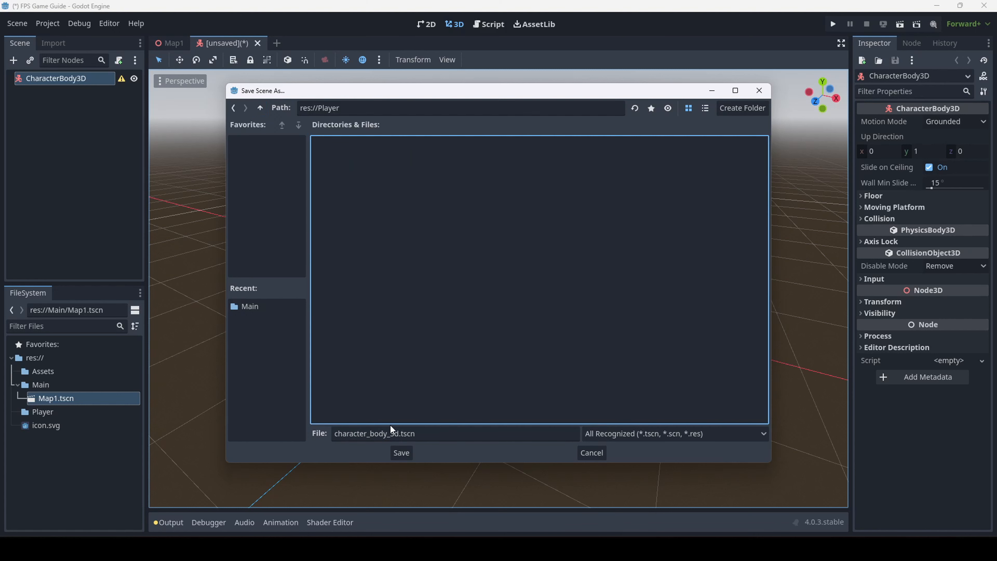
left_click_drag(401, 433, 186, 419)
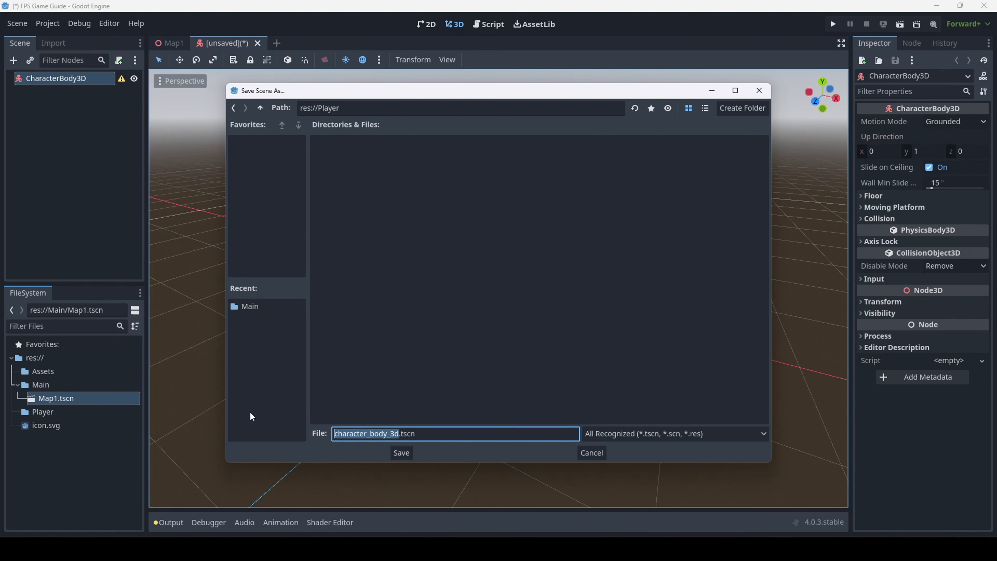
type("player")
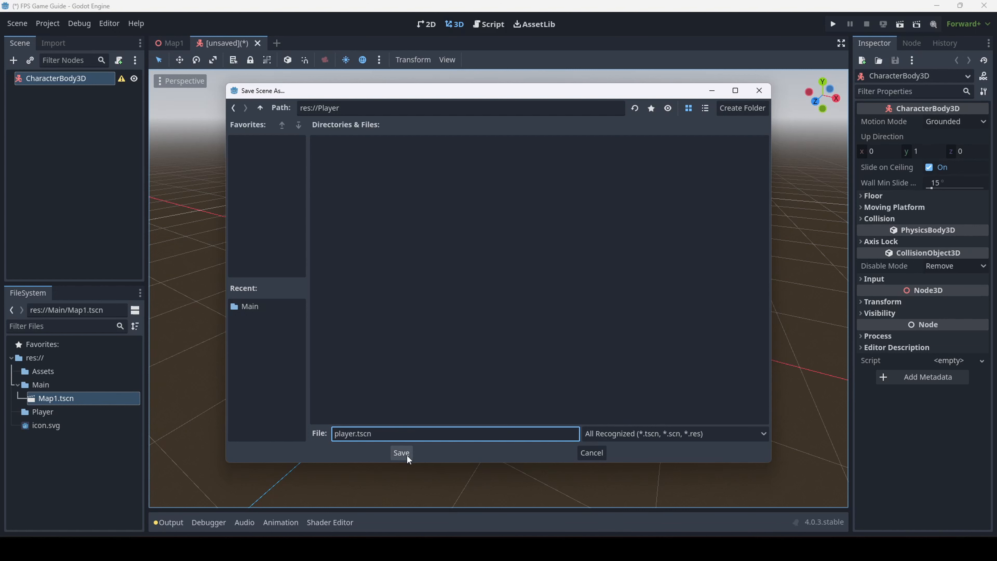
left_click(402, 453)
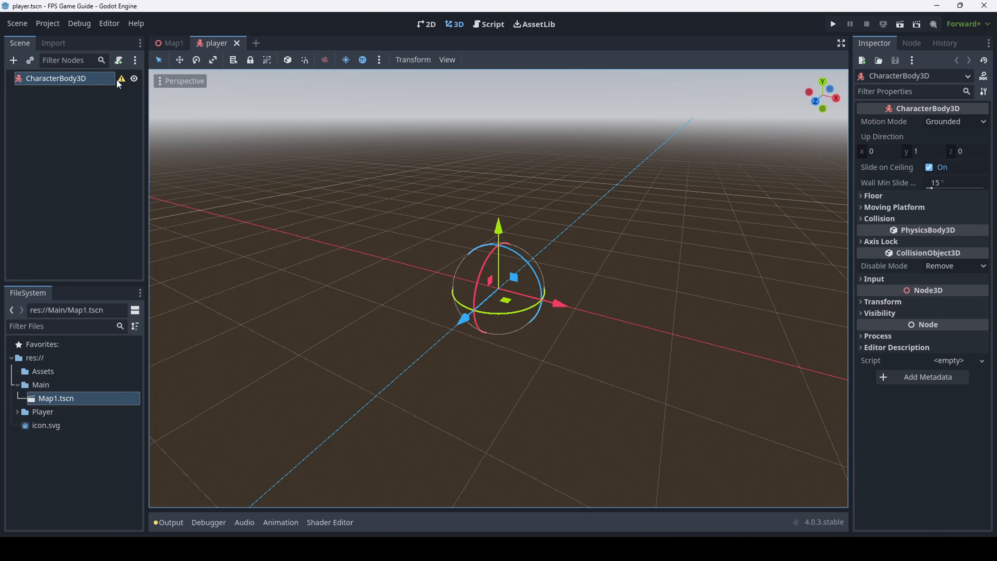
mouse_move(117, 80)
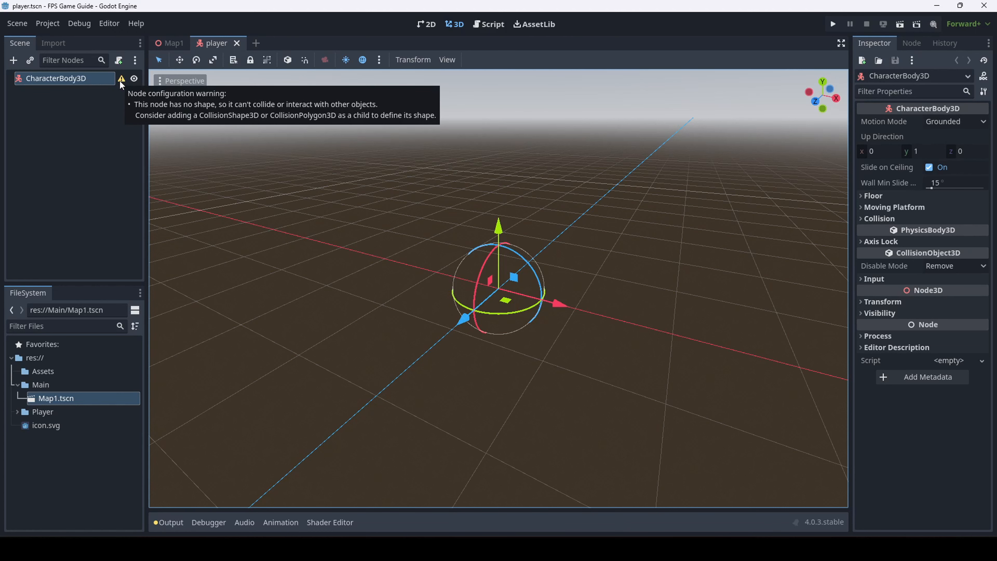
left_click(120, 79)
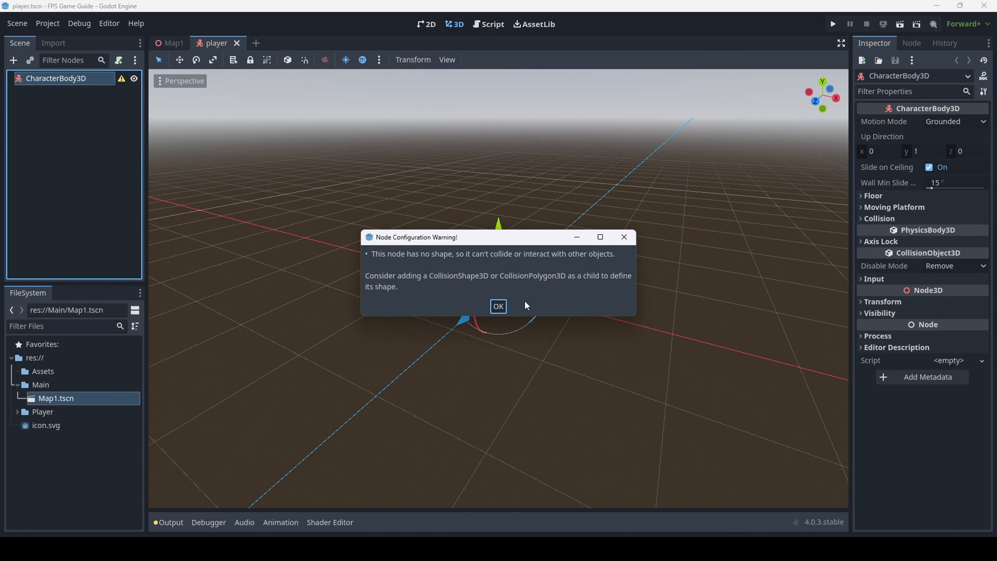
left_click(499, 307)
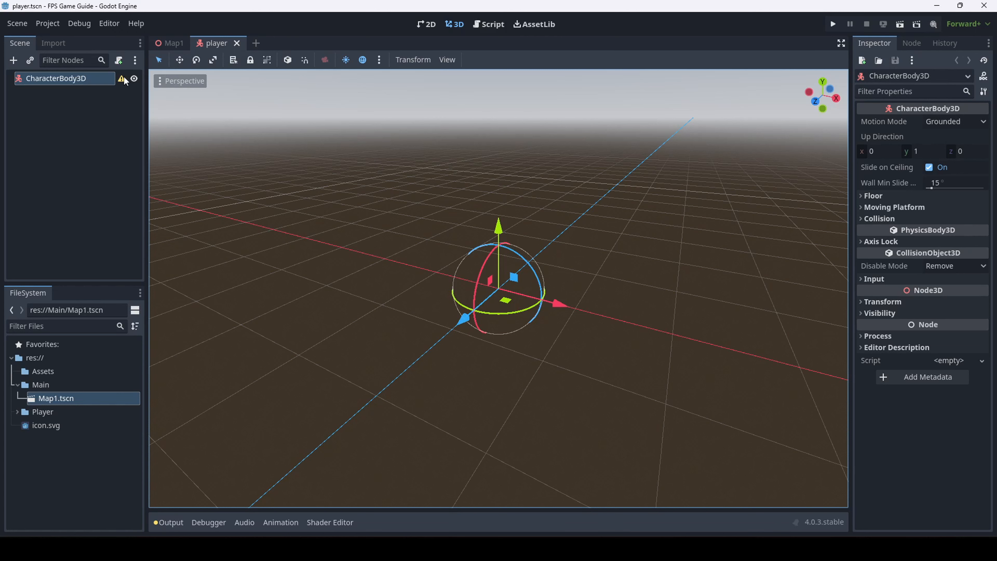
mouse_move(124, 78)
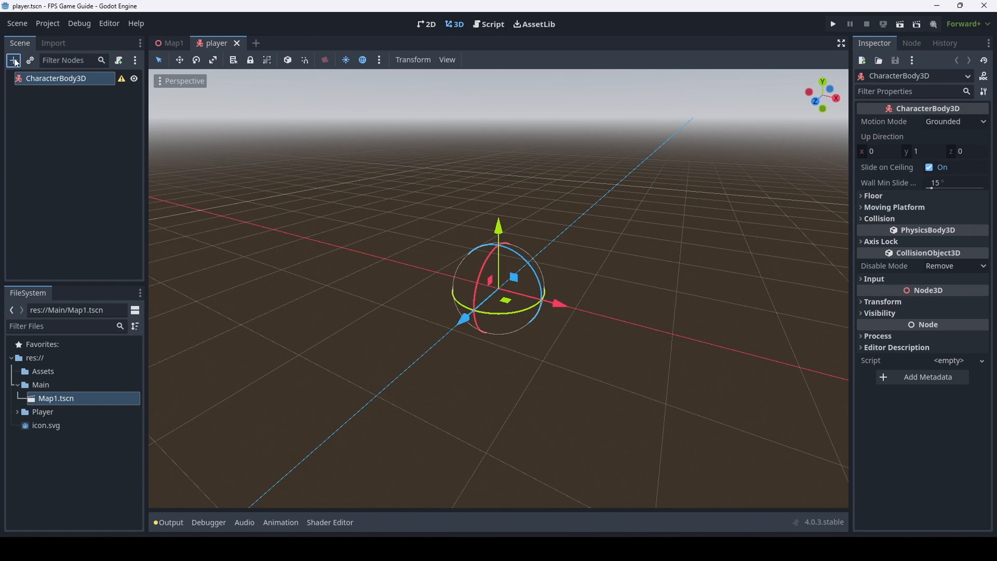
right_click_drag(611, 294, 581, 330)
key("d")
key("d")
key("a")
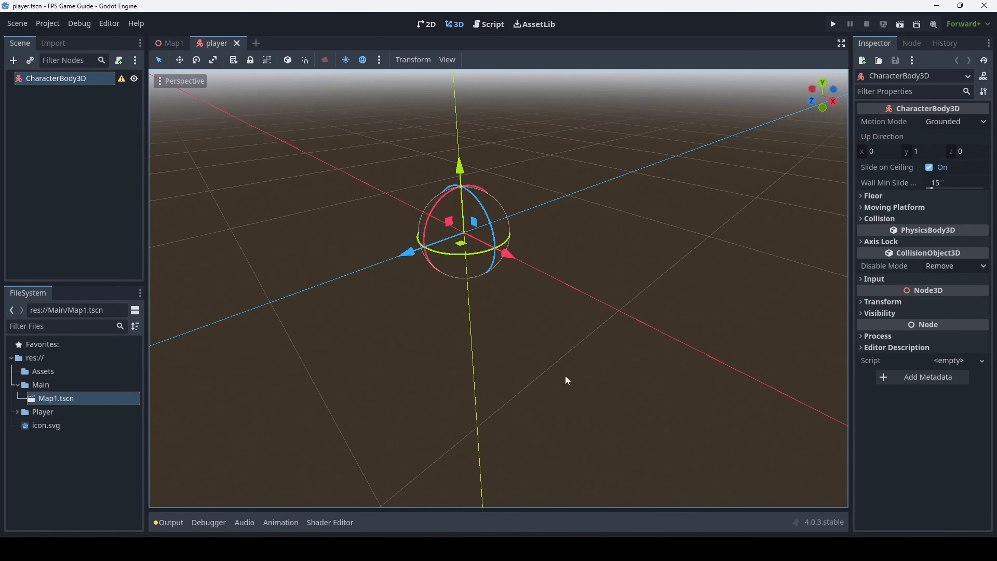
key("a")
right_click_drag(593, 453, 623, 459)
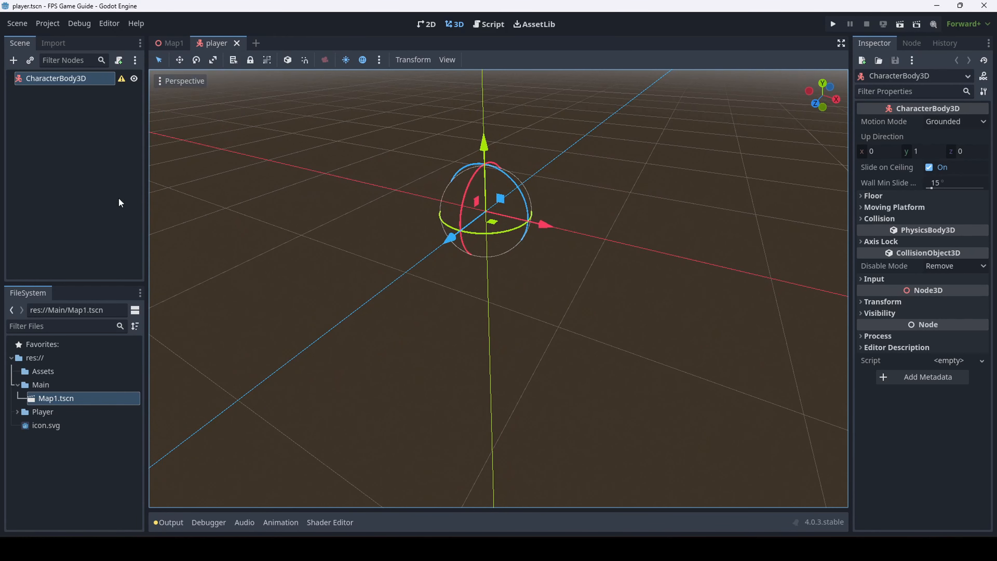
left_click(14, 60)
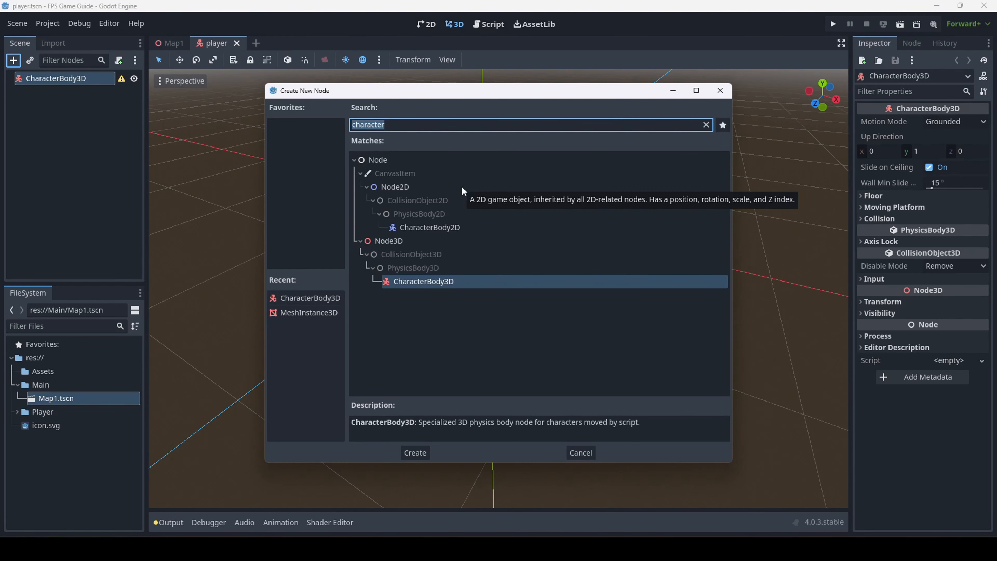
Add a MeshInstance3D child under CharacterBody3D by searching 'mesh'
type("mesh")
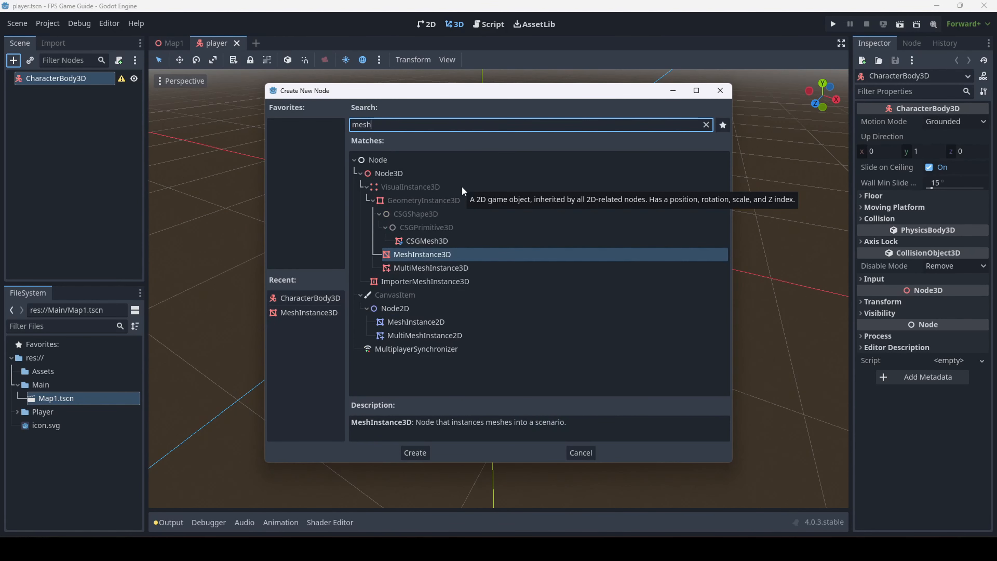
key("Return")
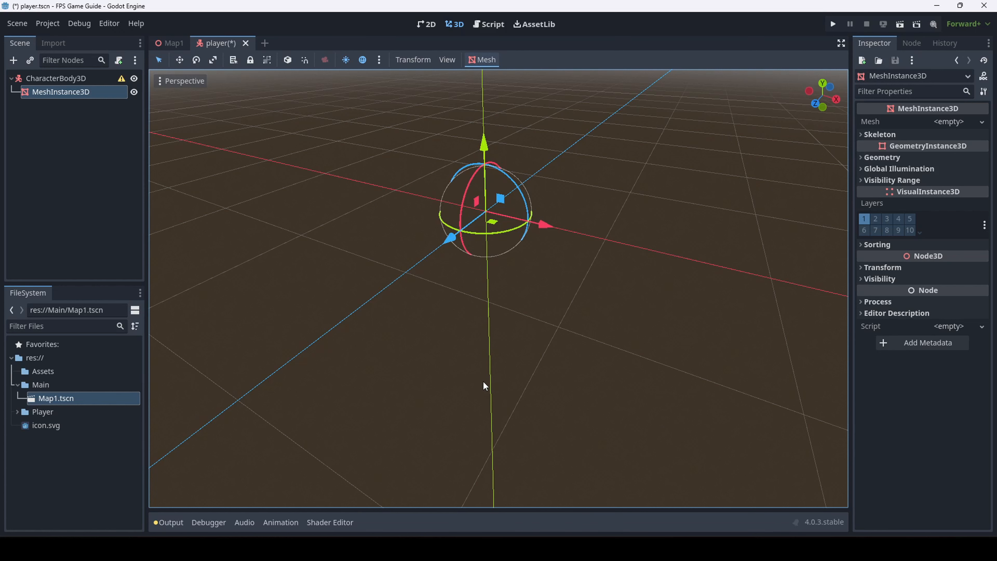
left_click(469, 319)
key("ctrl+a")
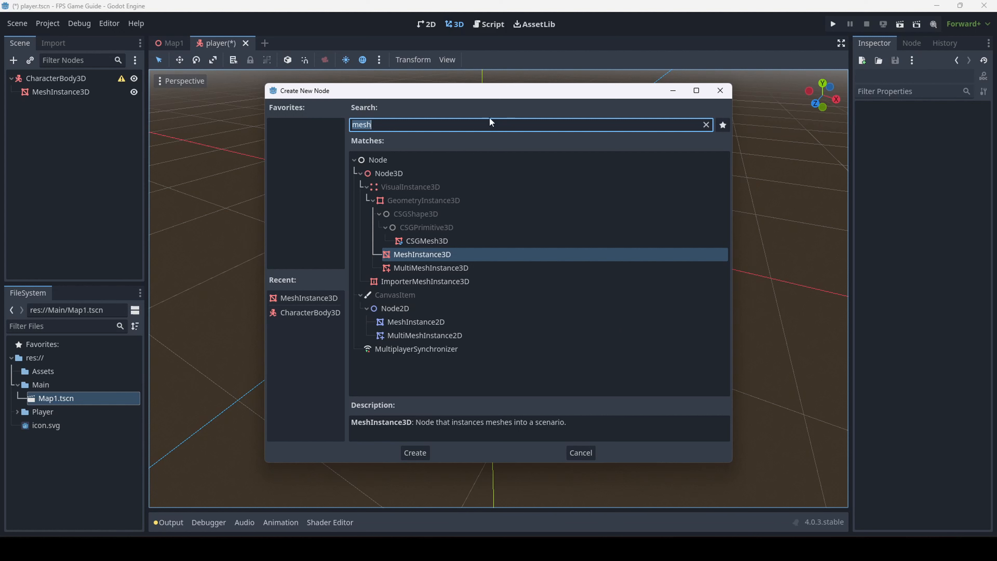
left_click_drag(370, 90, 292, 82)
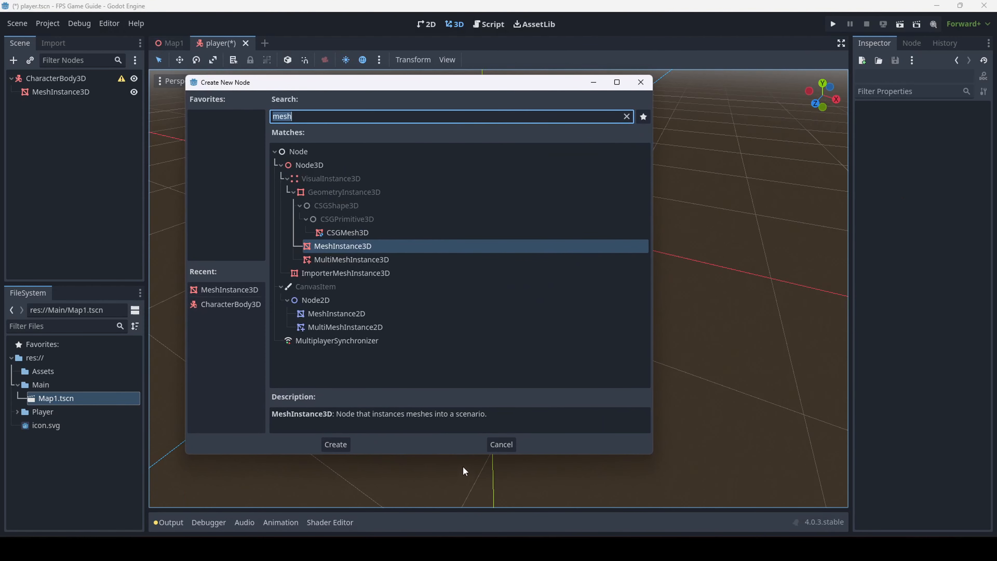
left_click(495, 449)
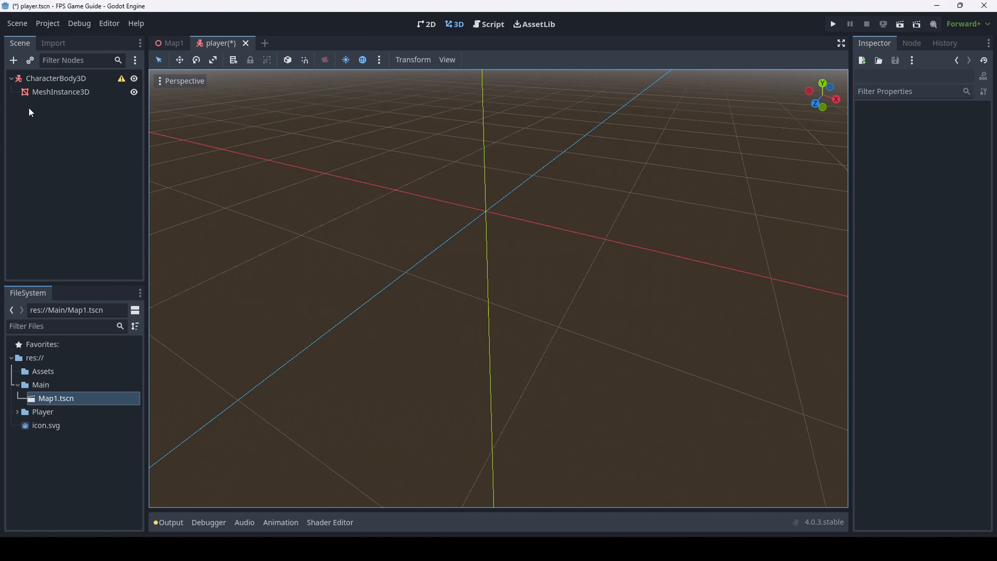
Select the MeshInstance3D node so its empty Mesh slot appears in the Inspector
left_click(55, 79)
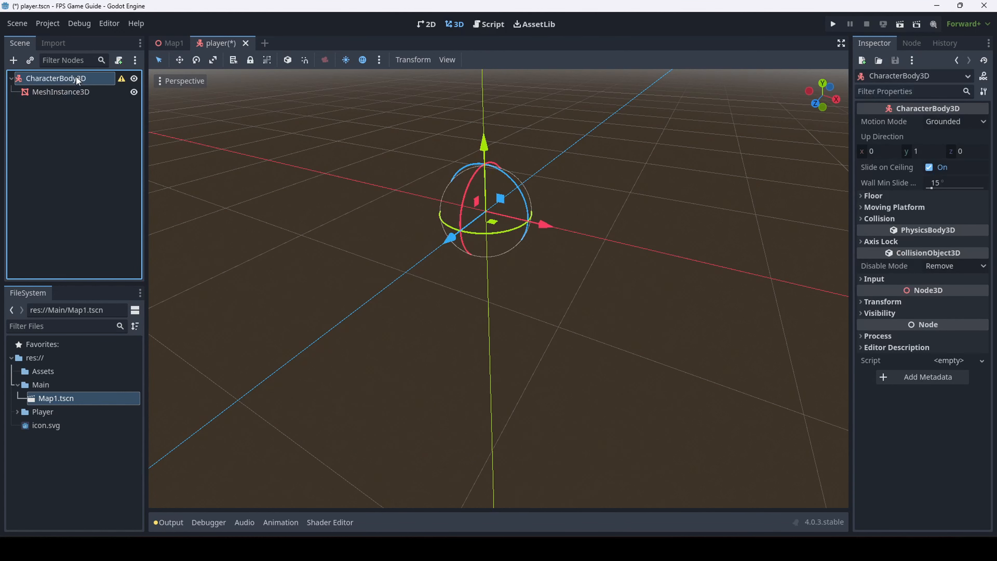
left_click(84, 110)
left_click(91, 90)
left_click(85, 80)
left_click(96, 94)
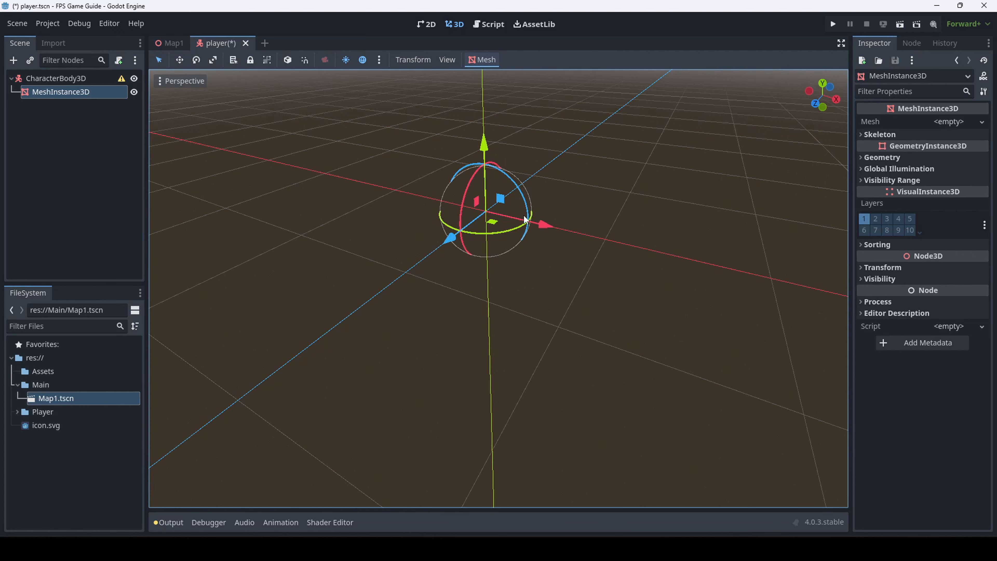
Assign a new CapsuleMesh to the MeshInstance3D's Mesh slot
left_click(948, 121)
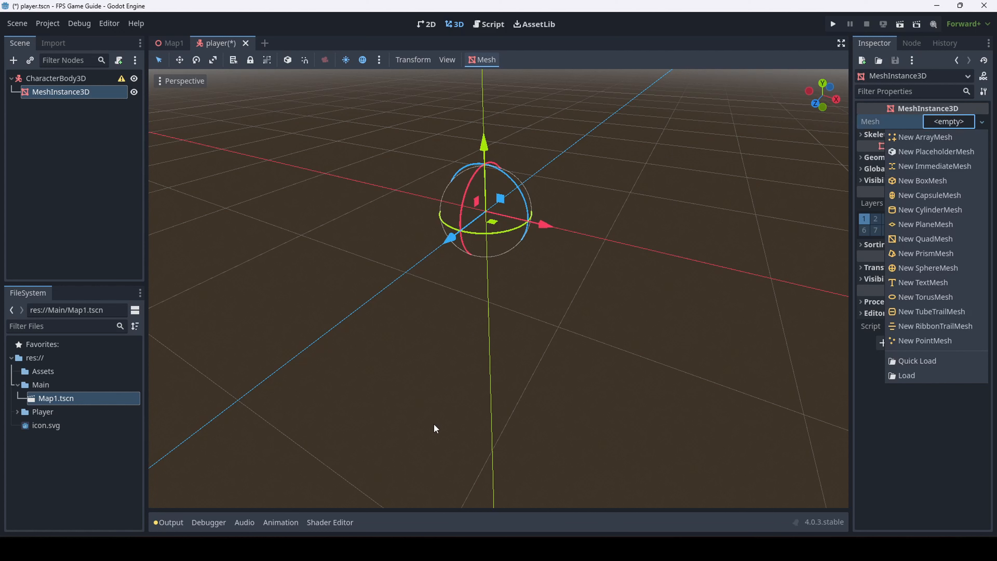
left_click(938, 194)
right_click_drag(499, 289, 528, 230)
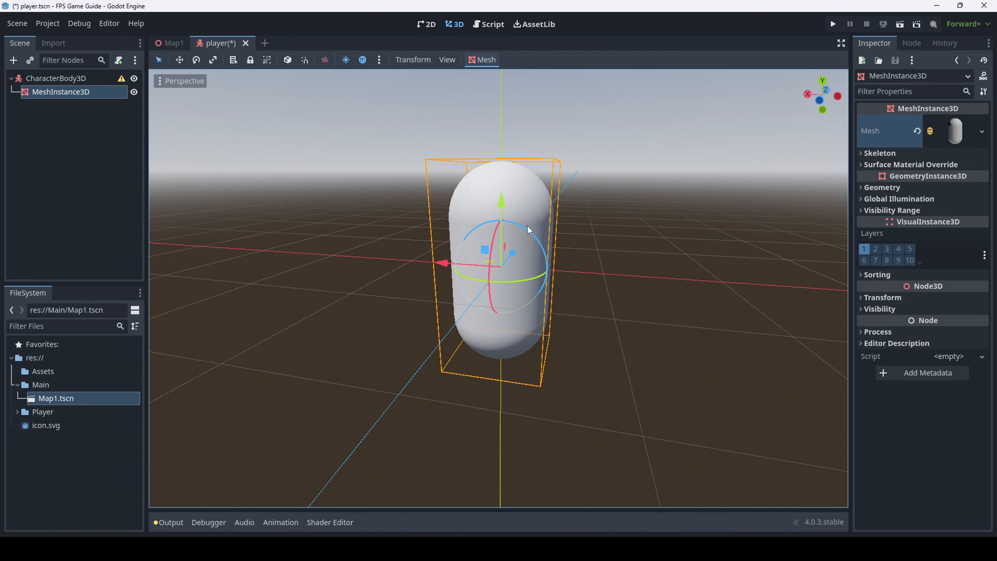
mouse_move(417, 319)
right_mouse_down()
mouse_move(467, 326)
mouse_move(417, 319)
right_mouse_up()
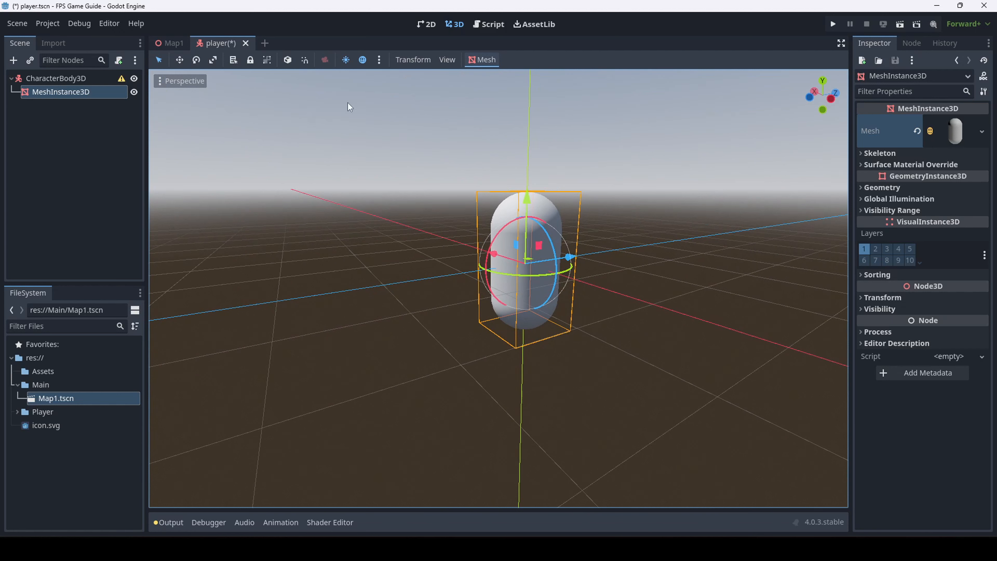
Expand the capsule mesh's settings, leaving radius 0.5 m and height 2 m unchanged
left_click(956, 132)
left_click(973, 127)
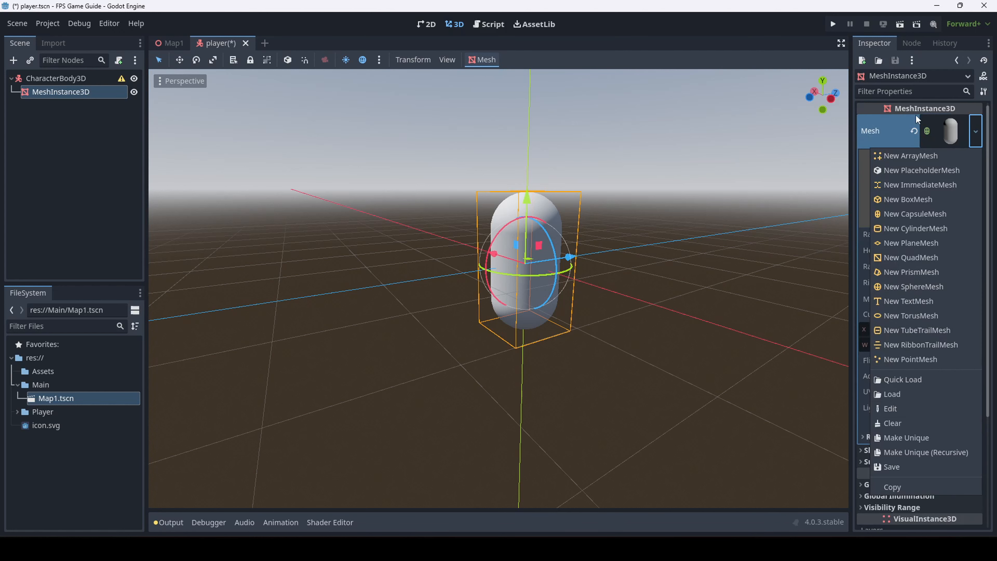
left_click(946, 126)
left_click(976, 131)
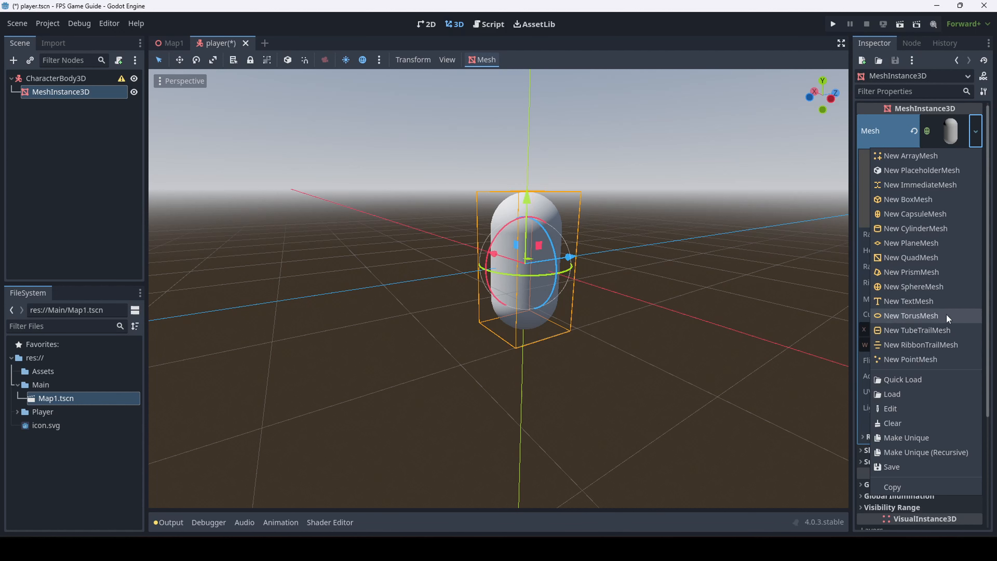
left_click(976, 131)
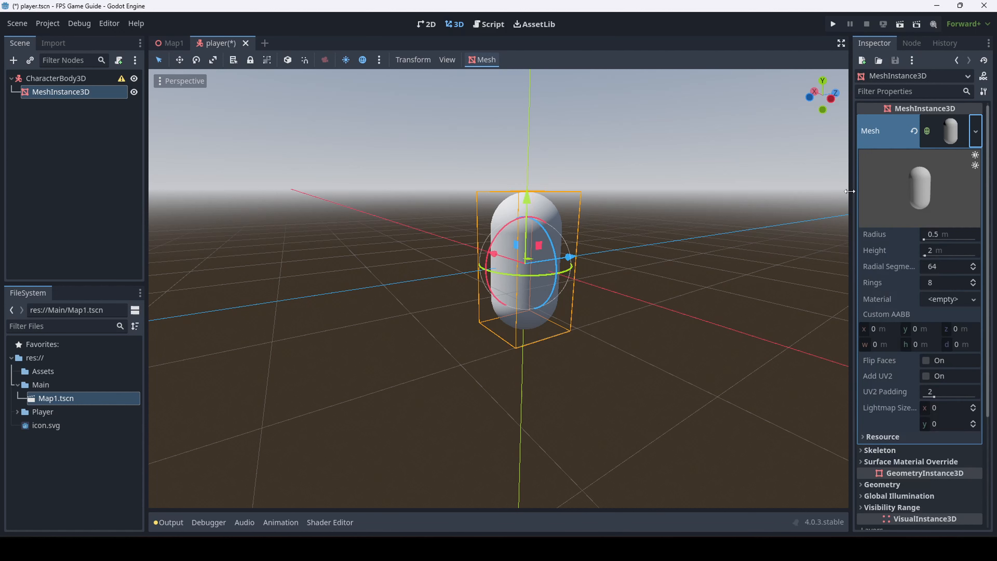
Save the player scene with its white capsule at the origin
left_click(733, 296)
key("ctrl+s")
right_click_drag(616, 236, 585, 175)
right_click_drag(533, 316, 577, 323)
left_click(53, 81)
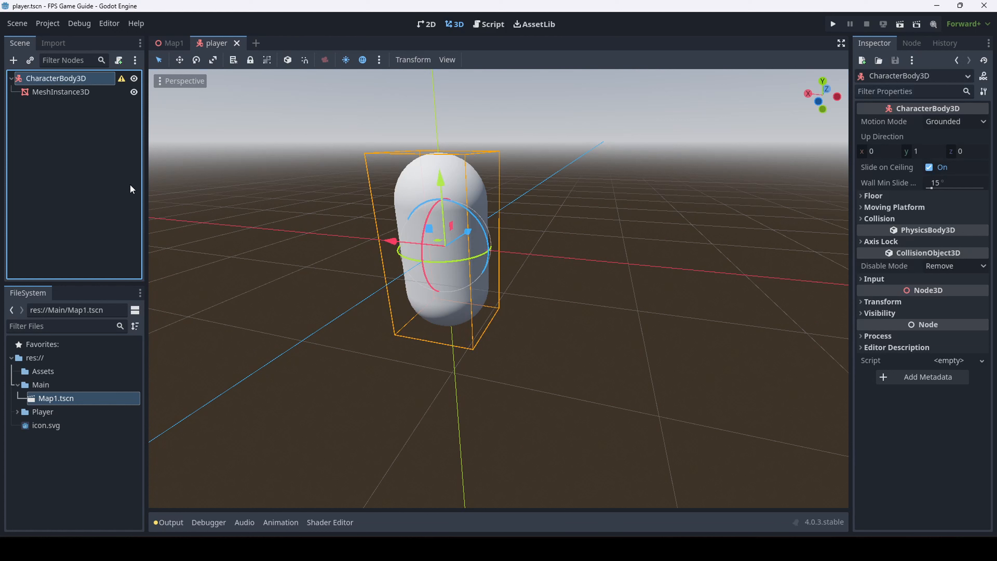
left_click(600, 258)
key("ctrl+s")
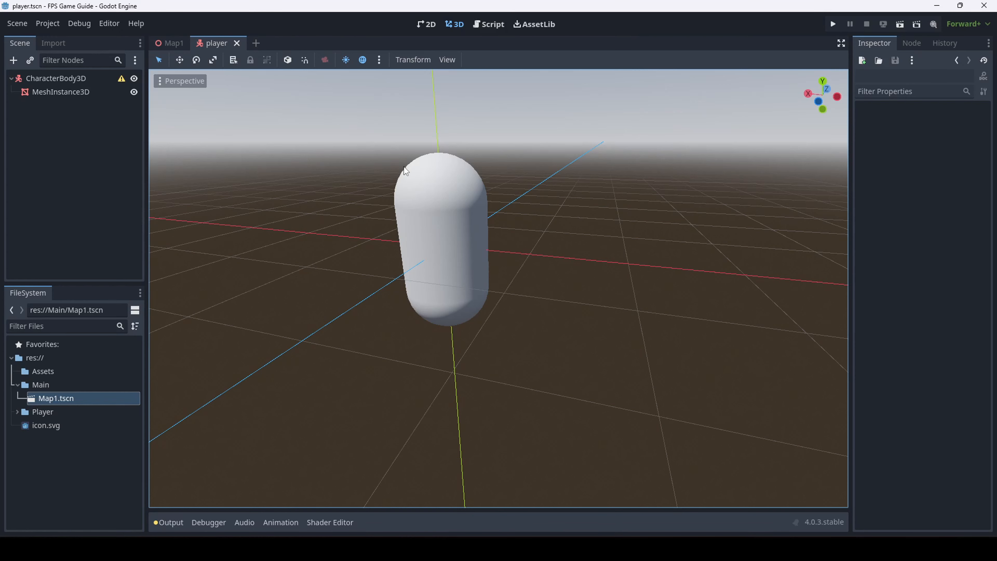
middle_click_drag(610, 309, 270, 197)
left_click(61, 91)
middle_click_drag(573, 300, 686, 363)
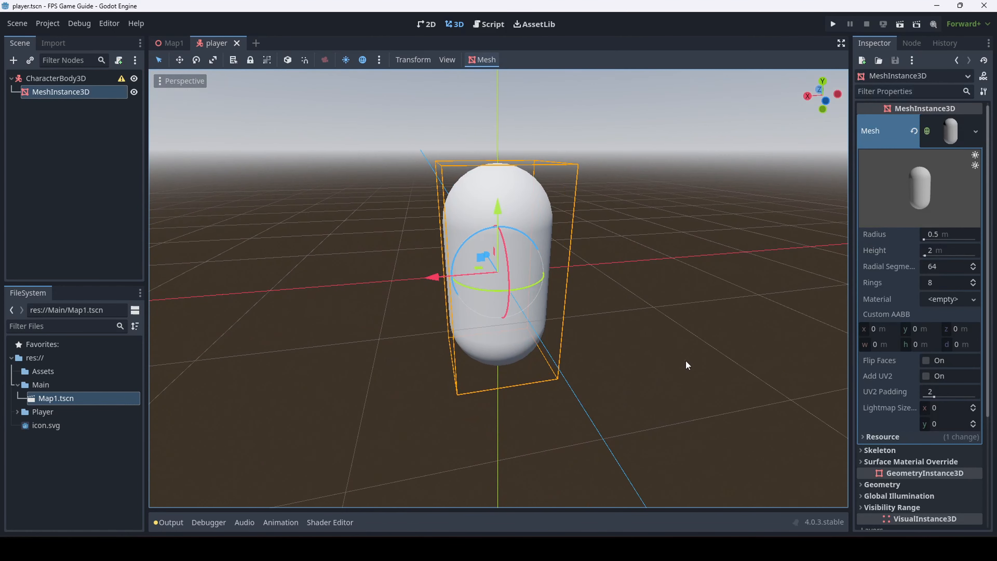
left_click(686, 363)
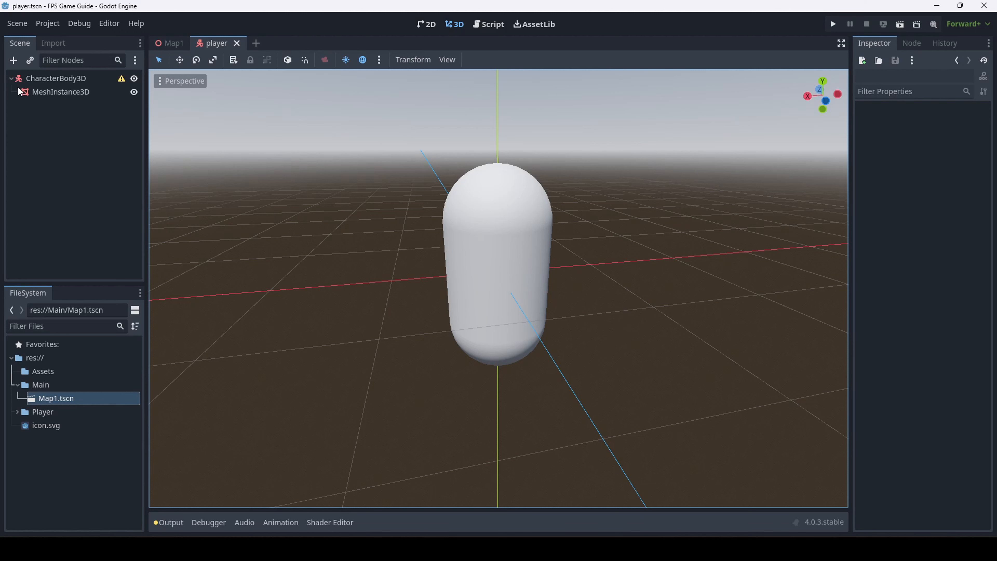
left_click(66, 78)
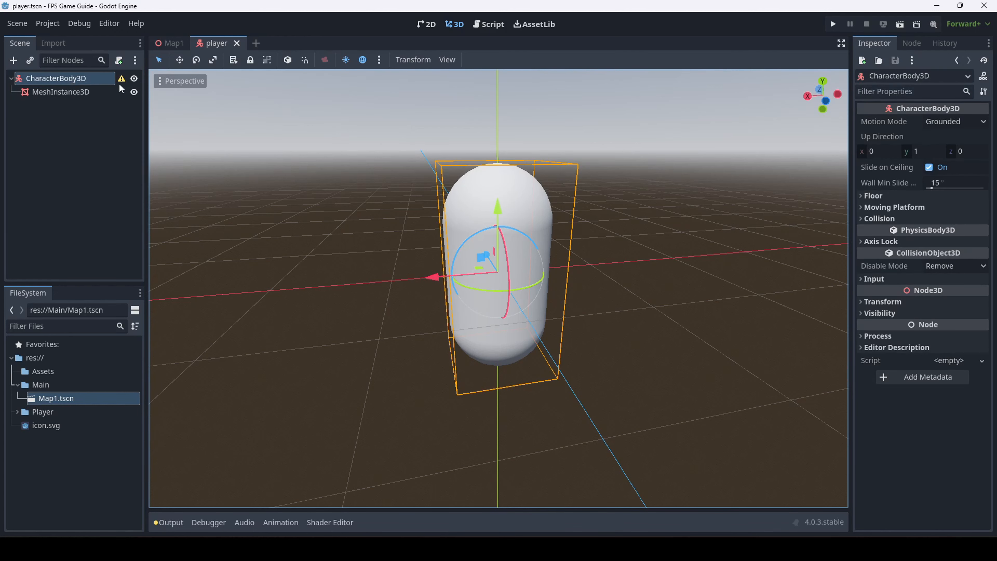
Add a Camera3D child under CharacterBody3D by searching 'camera'
key("ctrl+a")
type("camera")
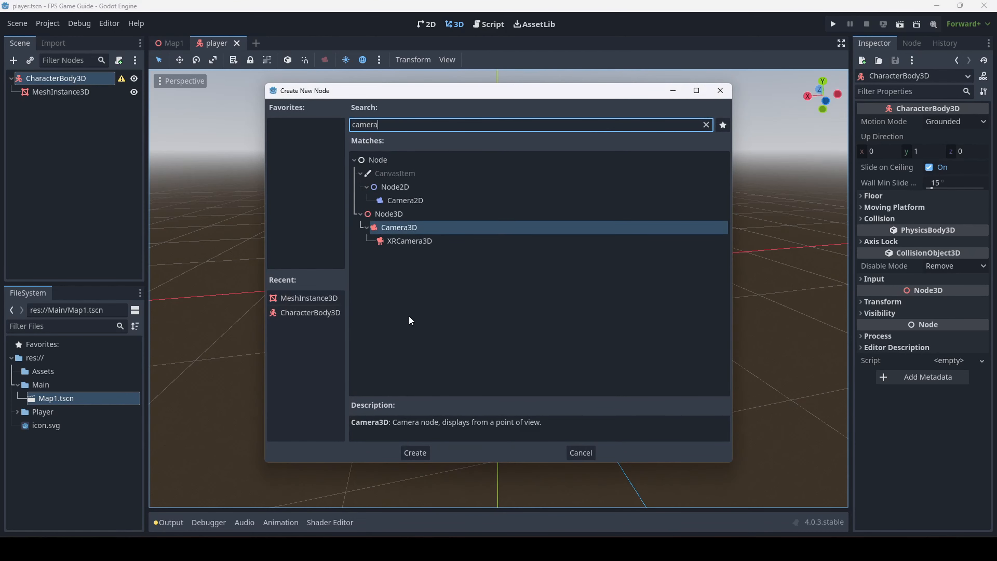
key("Return")
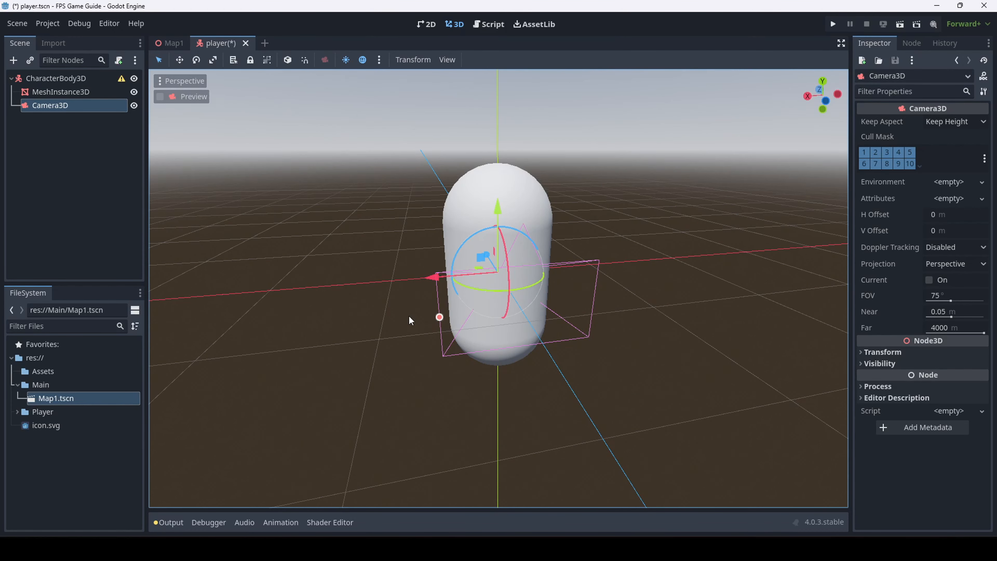
left_click(63, 154)
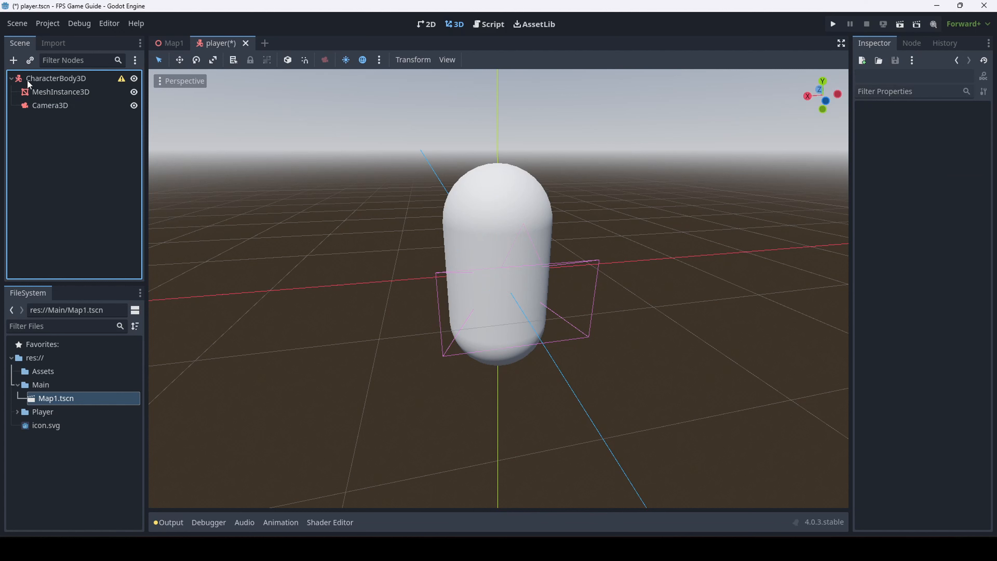
left_click(24, 105)
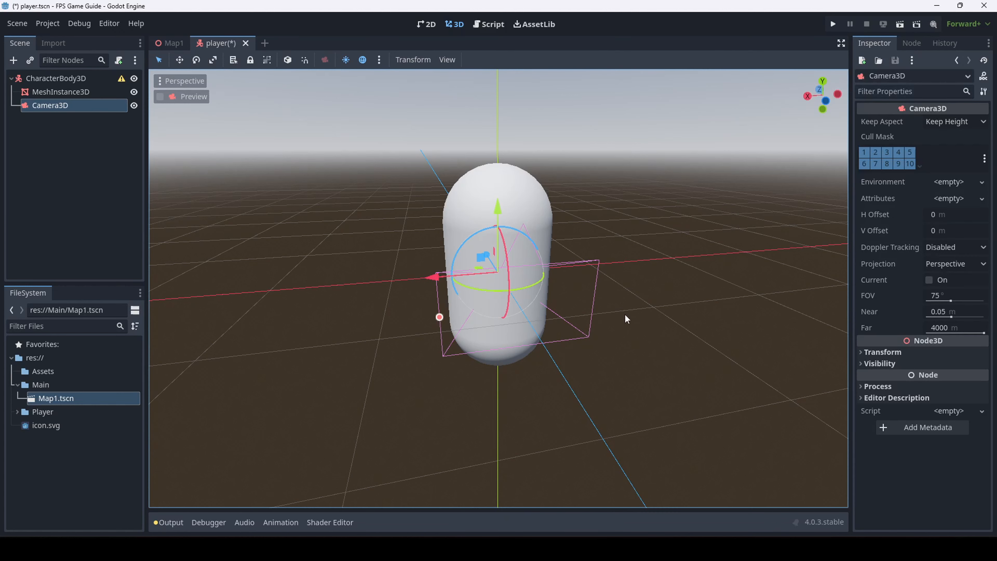
left_click(54, 78)
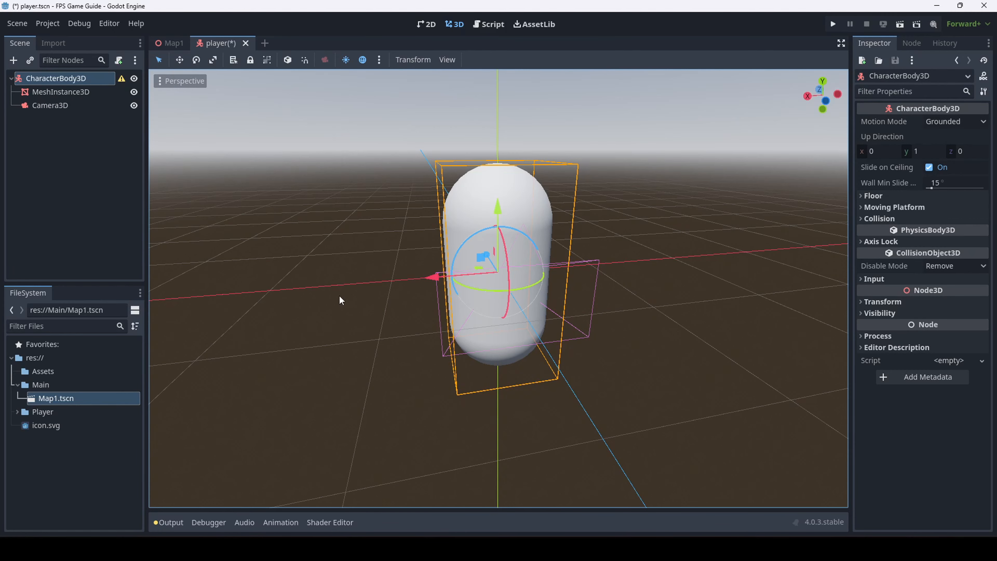
key("a")
right_click_drag(339, 295, 433, 311)
left_click(43, 105)
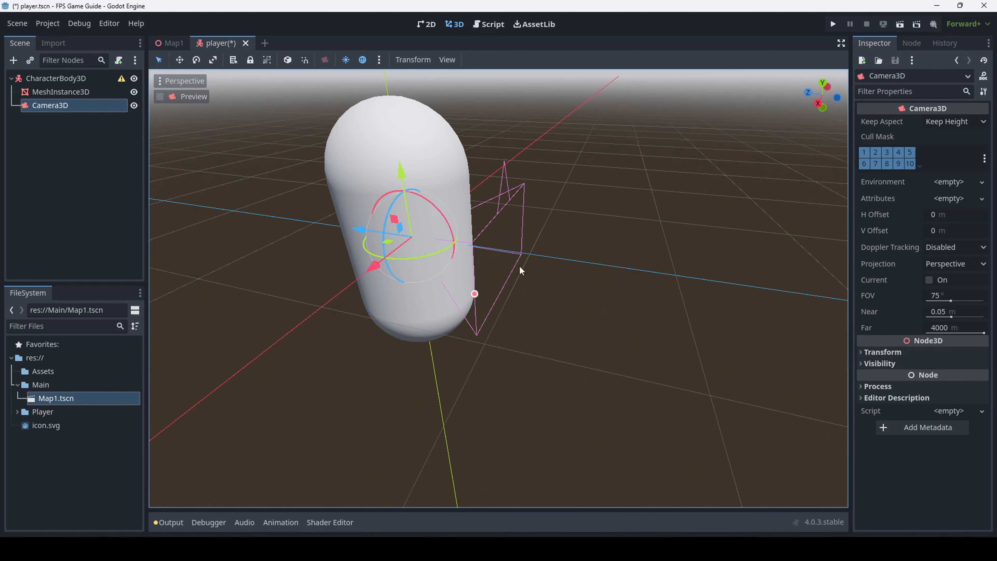
Look up Node3D in the add-node dialog without adding it, then reselect CharacterBody3D
key("ctrl+a")
key("BackSpace")
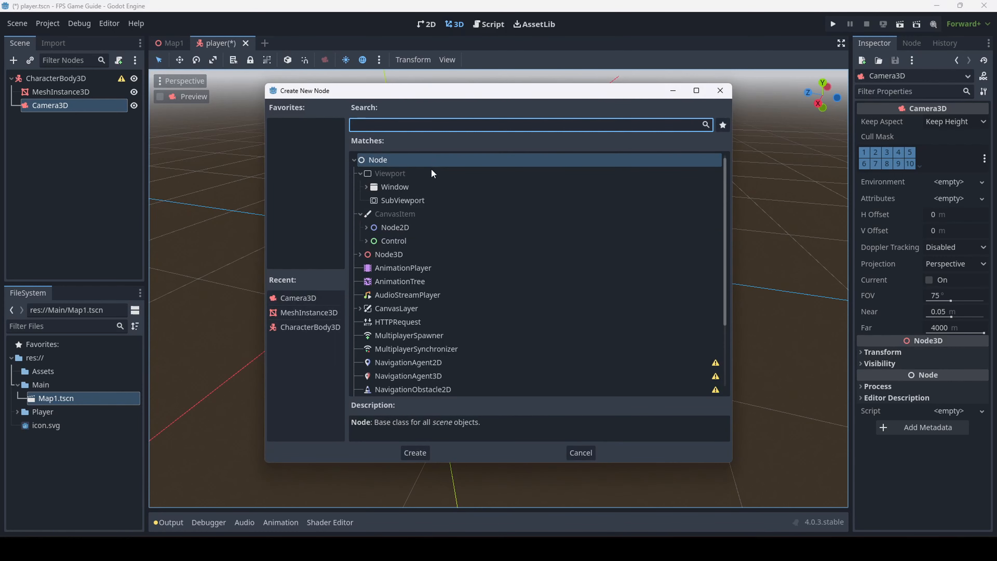
left_click(361, 261)
scroll(393, 225, "down", 2)
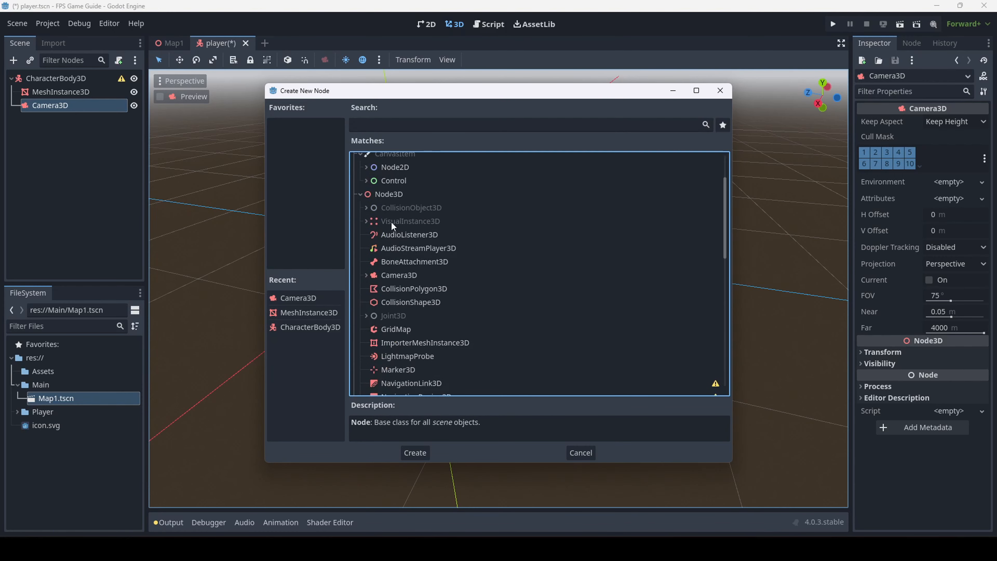
left_click(397, 194)
left_click(580, 452)
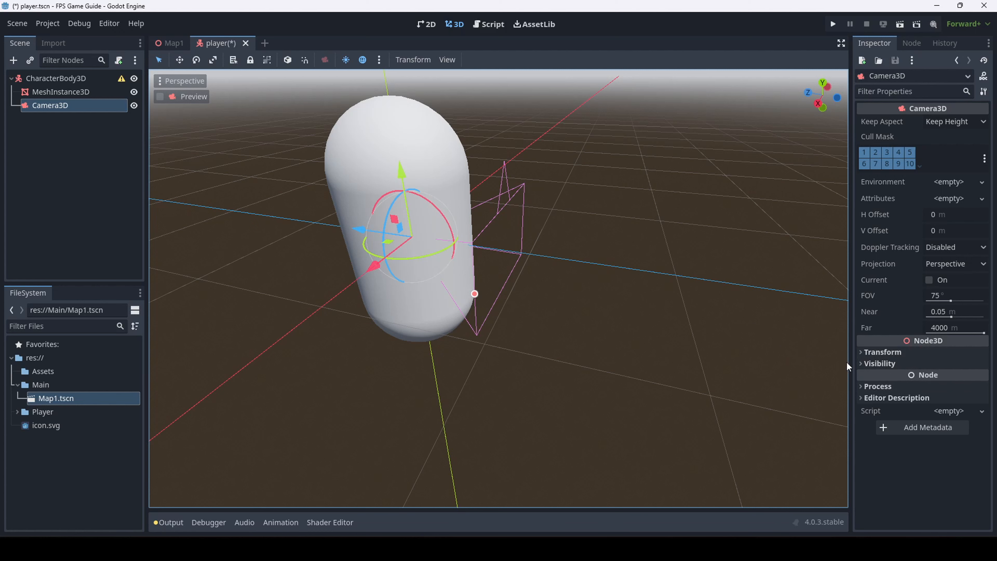
left_click(50, 97)
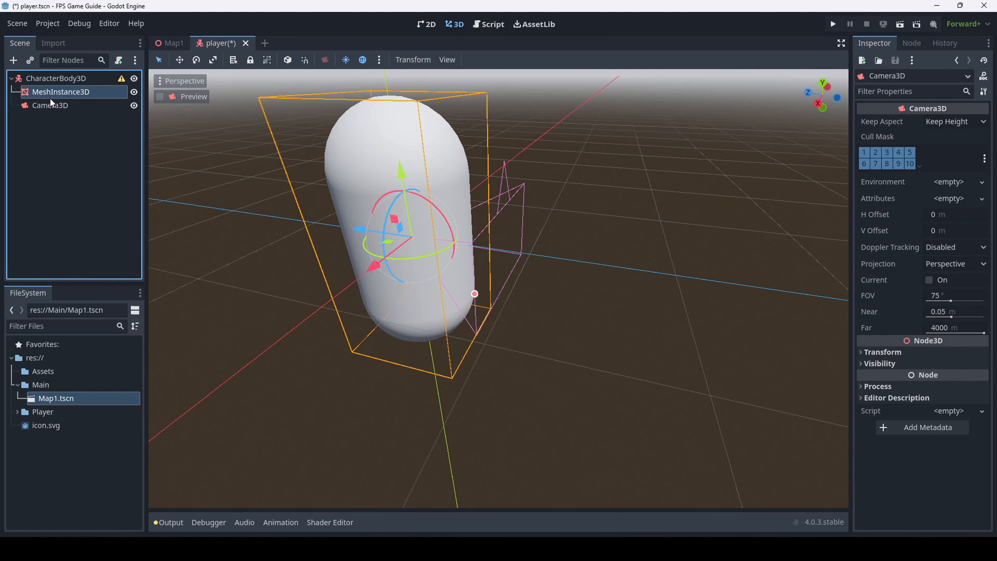
left_click(44, 80)
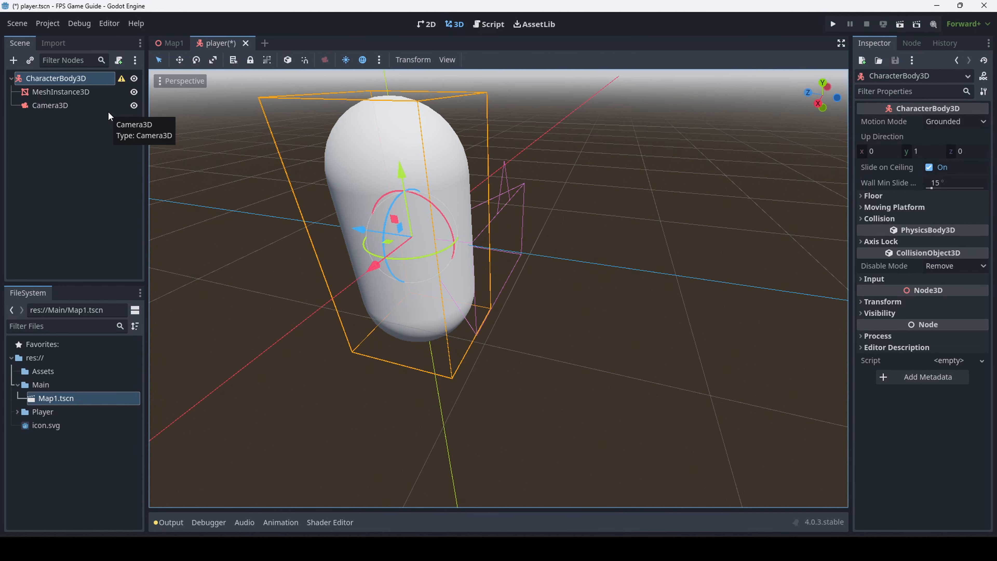
Add a Node3D under CharacterBody3D and move Camera3D inside it
key("ctrl+a")
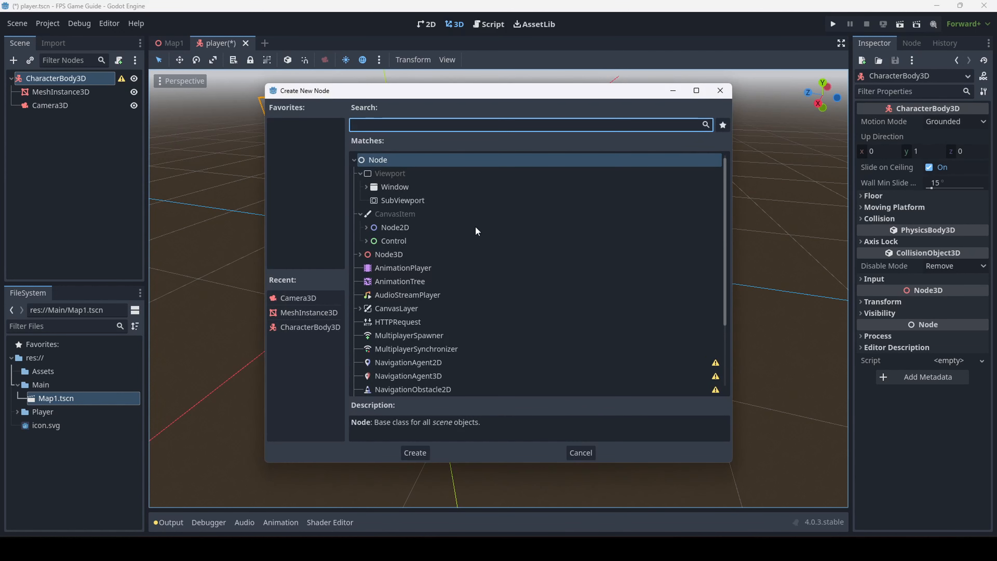
left_click(413, 255)
double_click(413, 254)
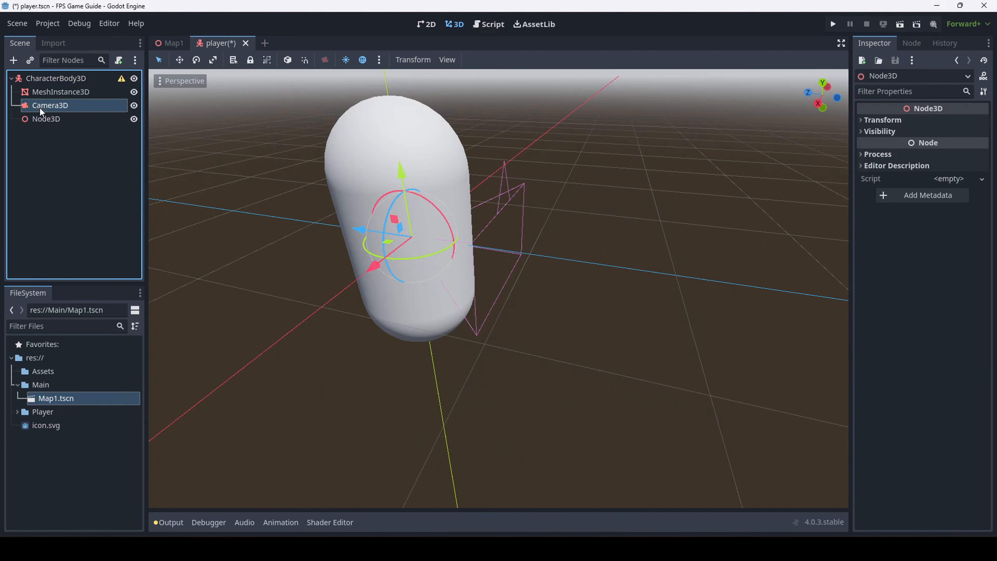
mouse_move(41, 108)
left_mouse_down()
mouse_move(53, 118)
mouse_move(74, 100)
mouse_move(230, 109)
mouse_move(436, 137)
mouse_move(236, 136)
mouse_move(45, 104)
mouse_move(157, 161)
mouse_move(47, 148)
mouse_move(47, 112)
mouse_move(39, 125)
mouse_move(30, 119)
left_mouse_up()
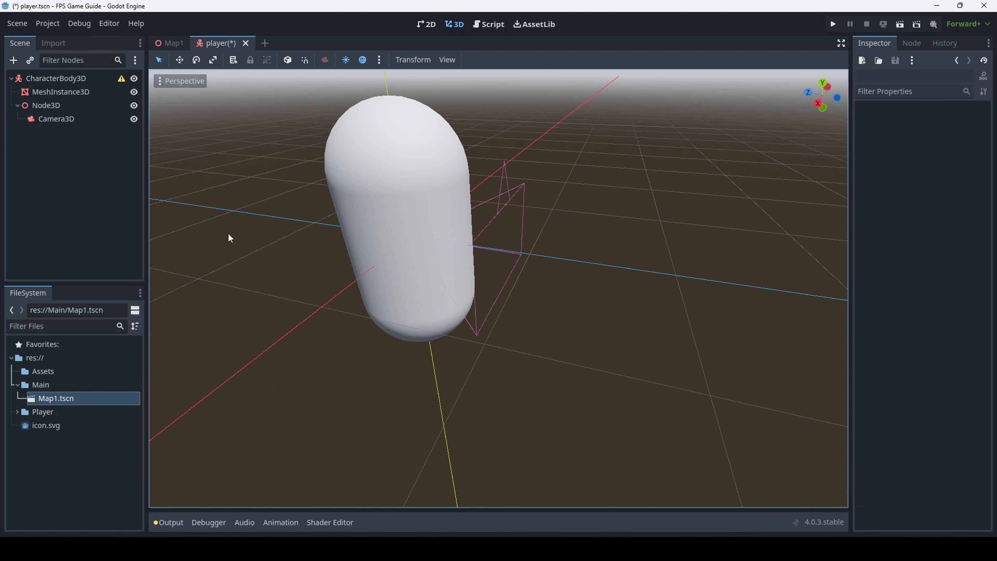
left_click(69, 106)
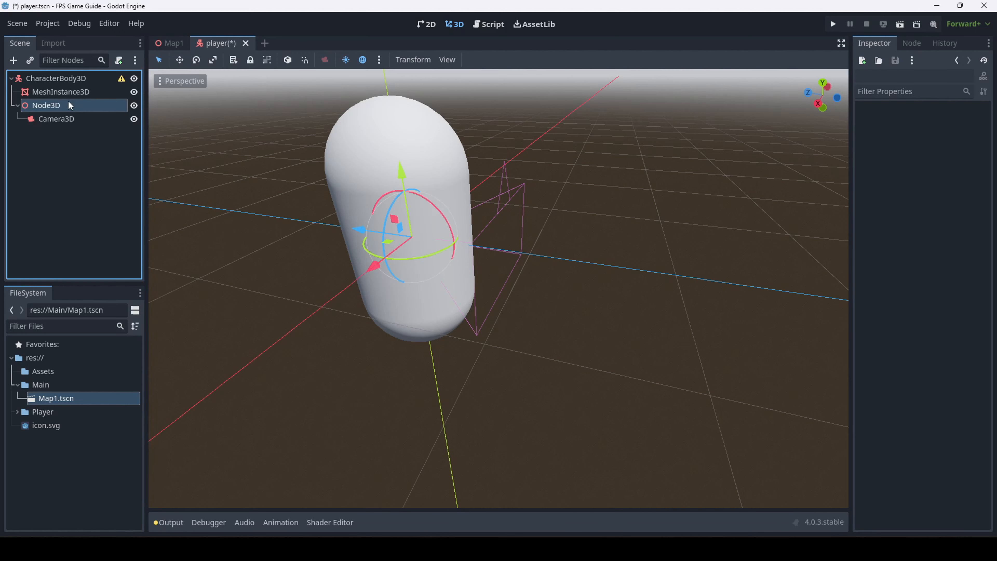
left_click(44, 154)
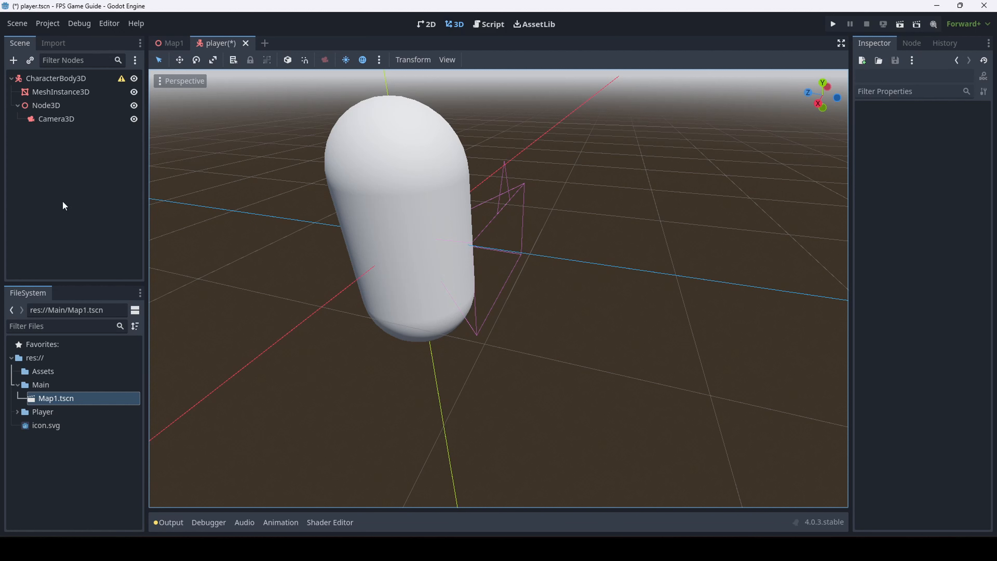
left_click(59, 114)
left_click(64, 106)
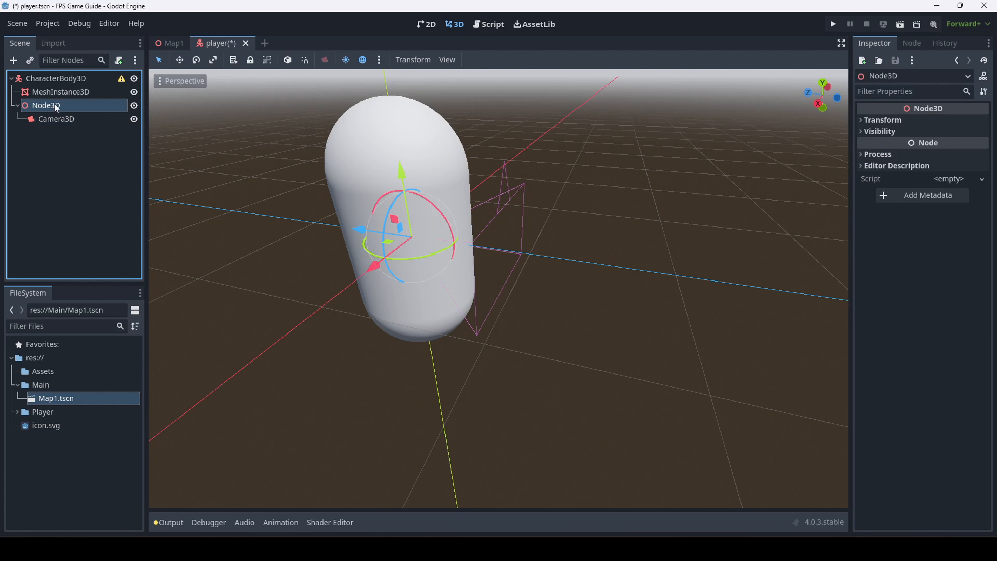
left_click(55, 105)
left_click(72, 118)
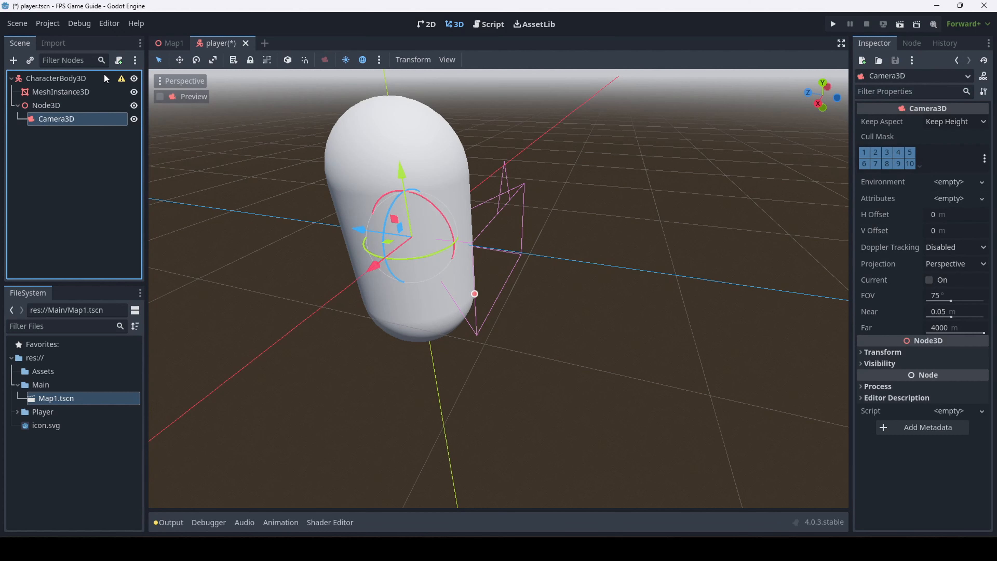
left_click(51, 107)
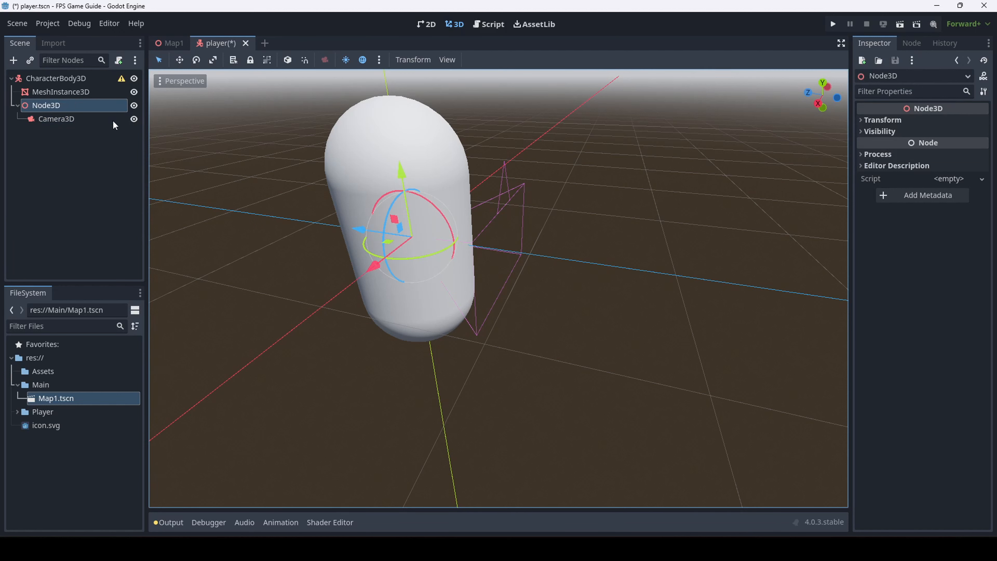
left_click(65, 119)
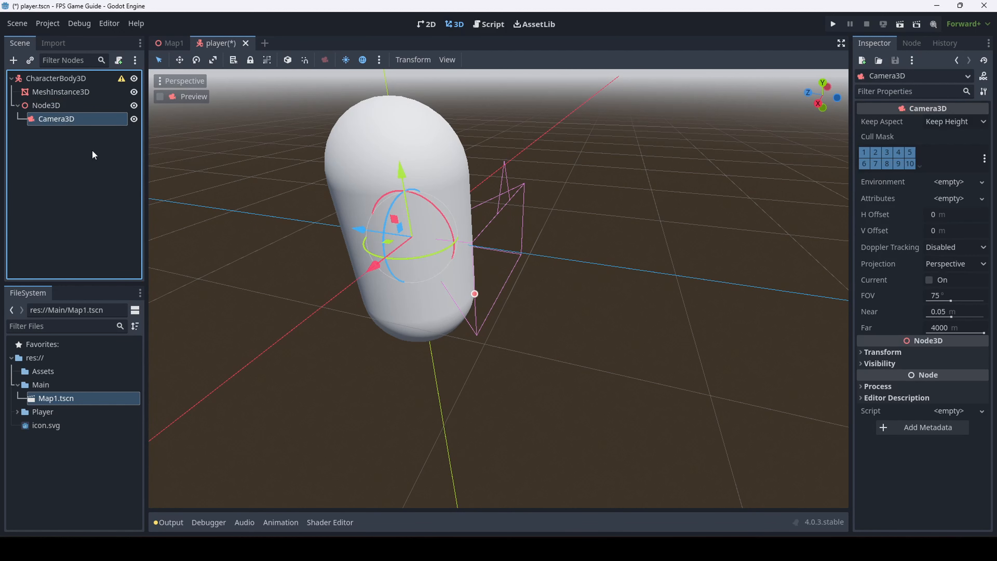
left_click(300, 175)
left_click(456, 319)
left_click(49, 94)
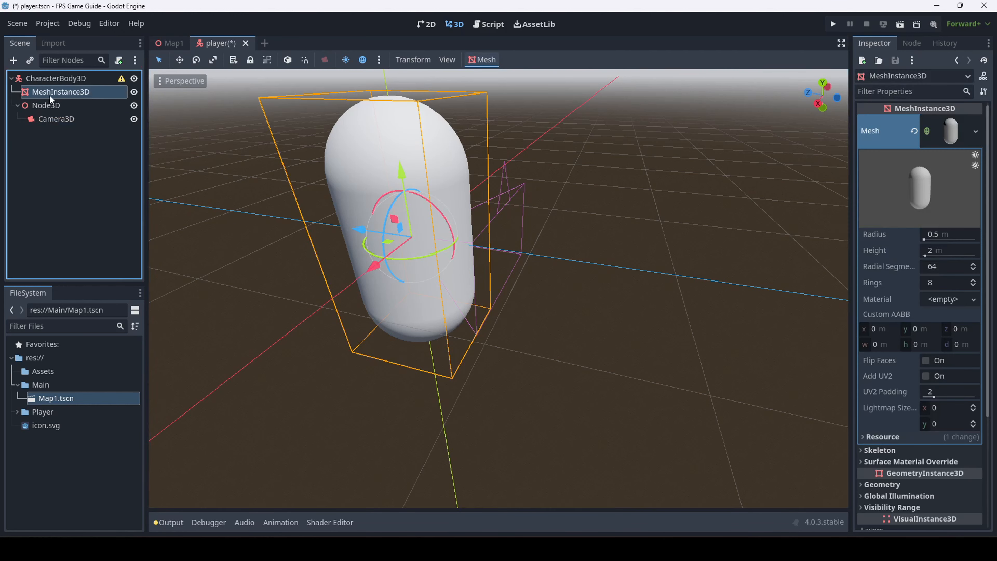
left_click(45, 79)
left_click(88, 104)
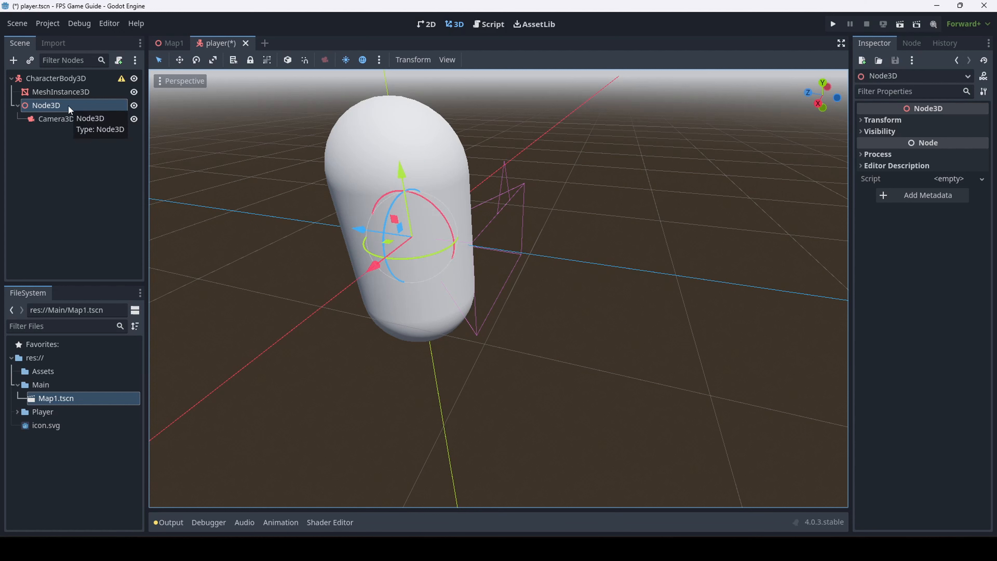
left_click(99, 78)
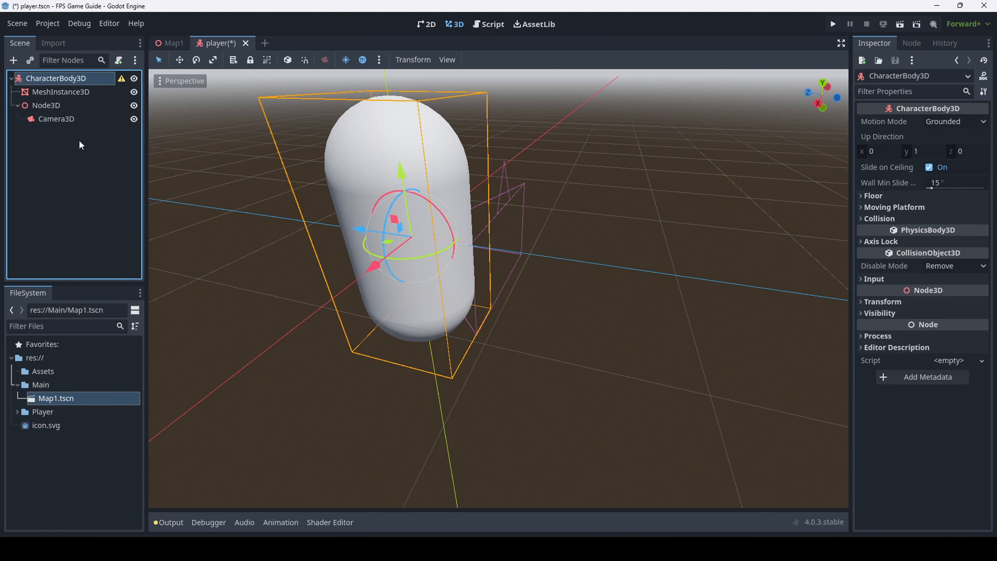
left_click(98, 105)
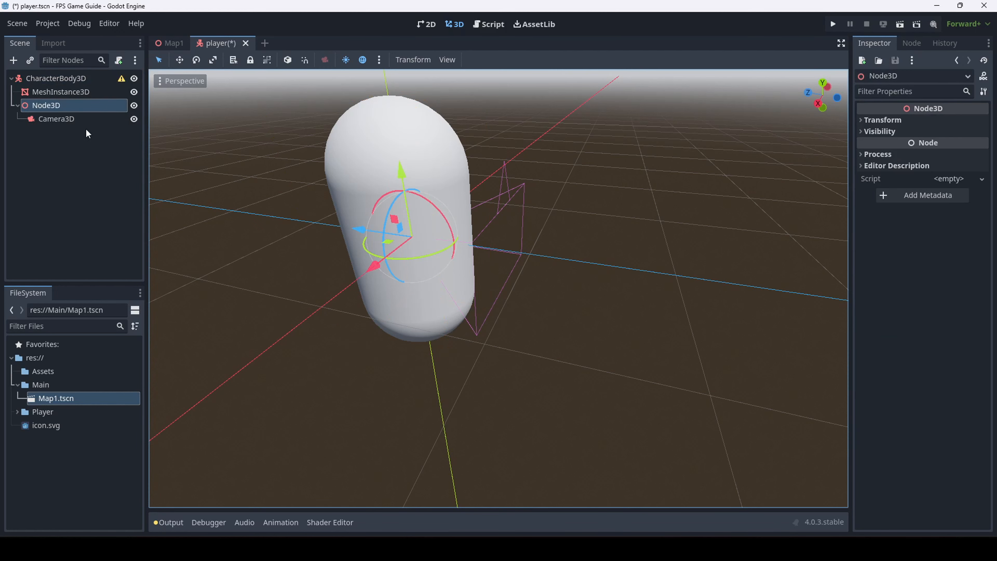
left_click(62, 120)
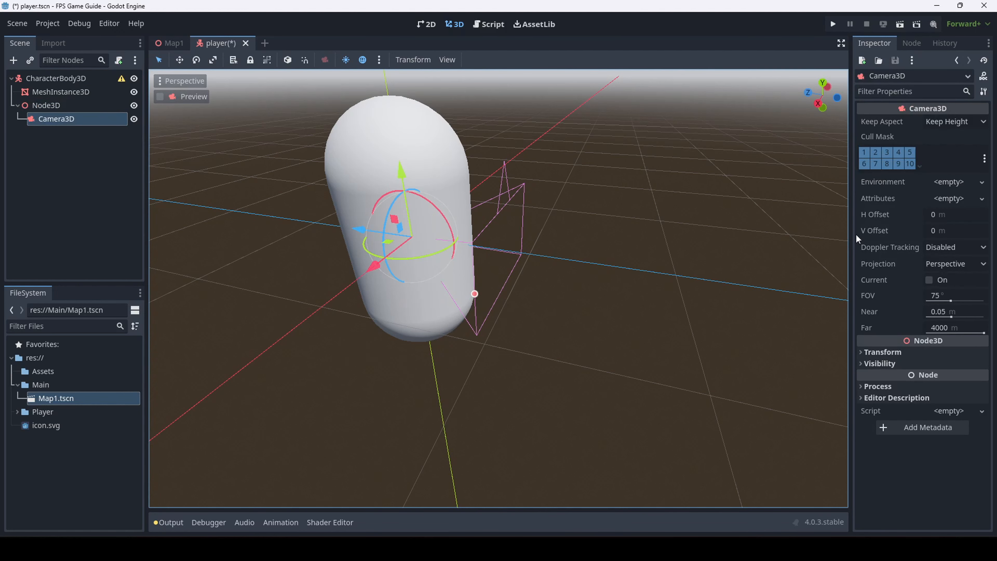
left_click(41, 94)
left_click(722, 301)
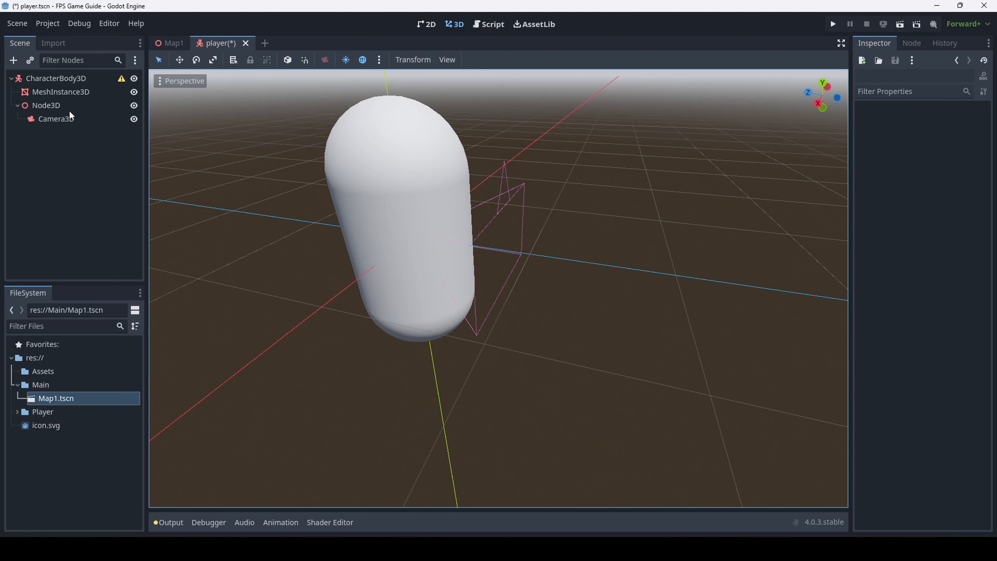
left_click(63, 118)
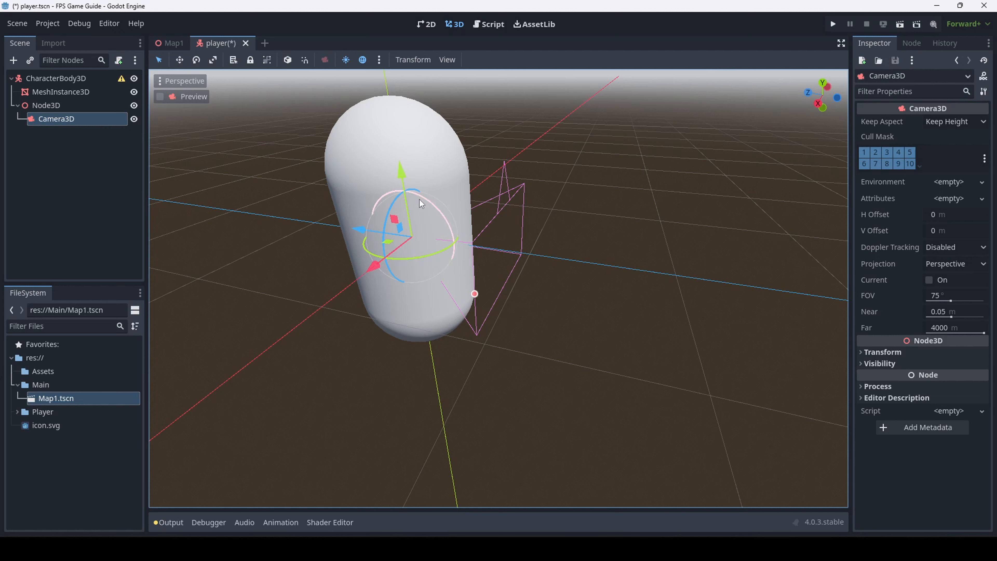
Save the player scene and rename the Node3D holding Camera3D to 'Neck'
left_click(621, 238)
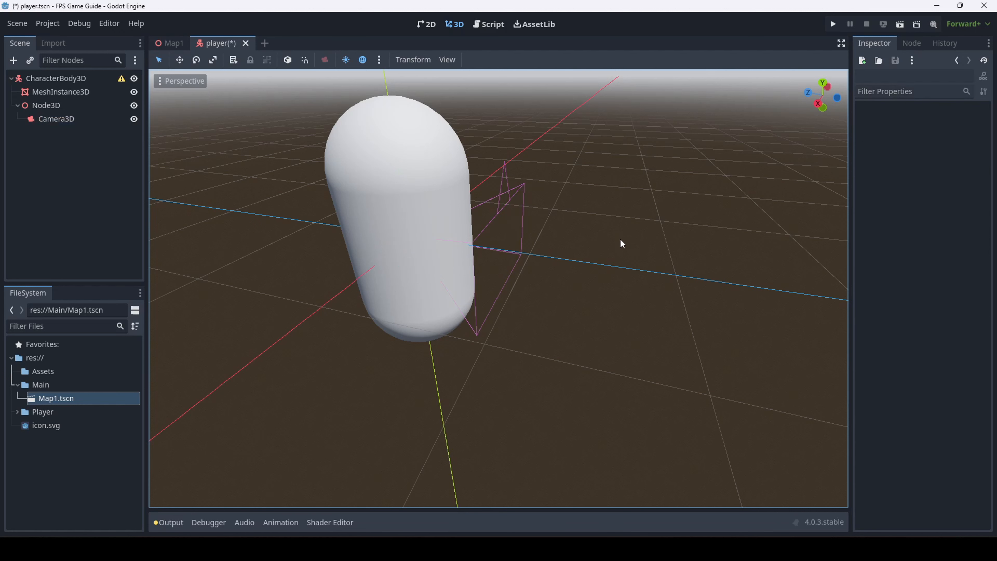
key("ctrl+s")
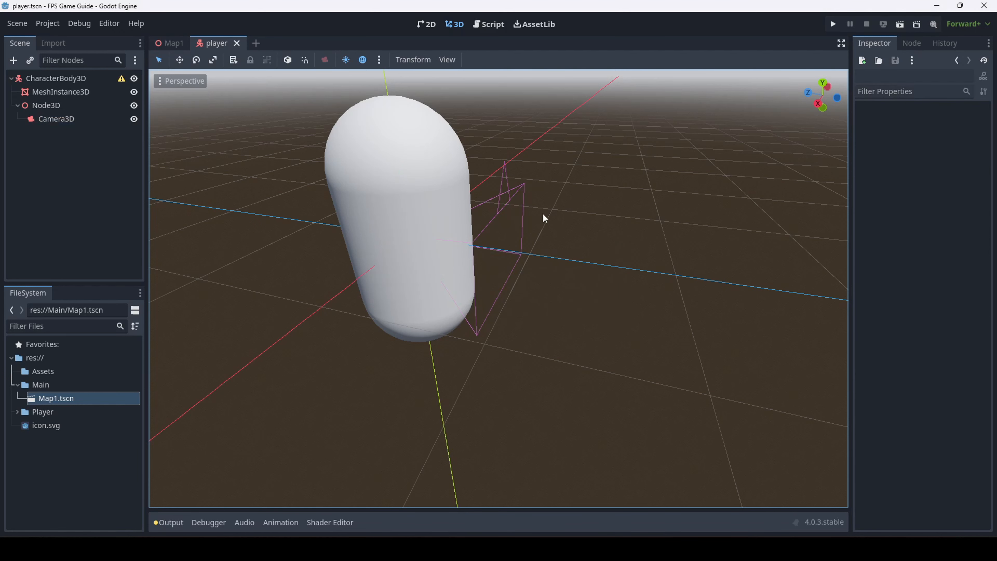
left_click(61, 105)
left_click(60, 105)
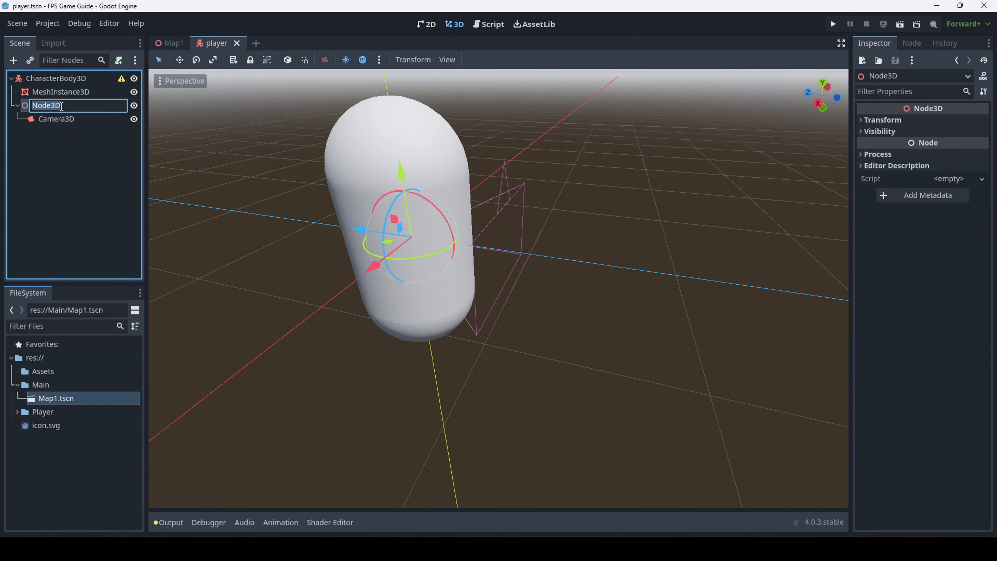
type("Neck")
key("Return")
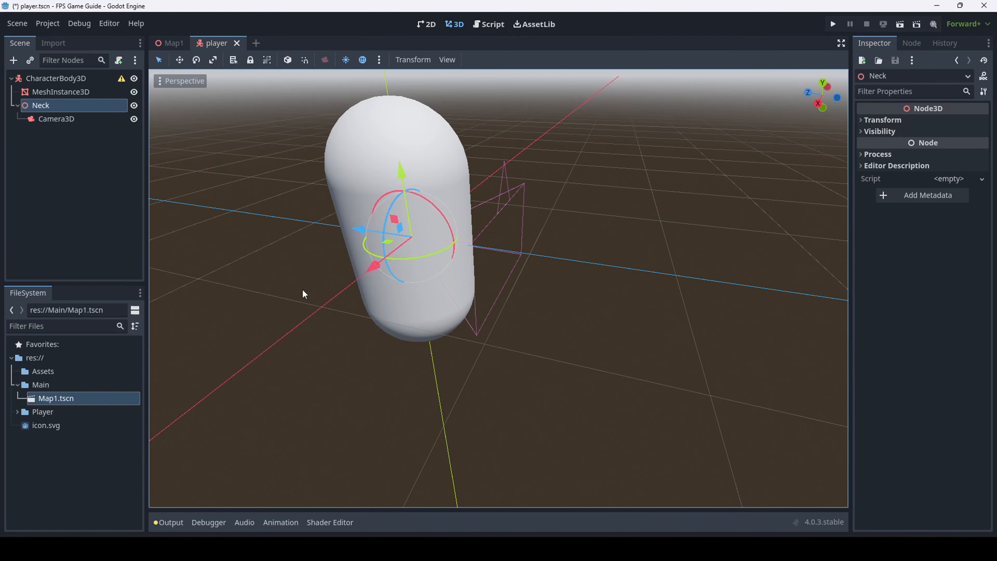
right_click_drag(303, 292, 396, 300)
Drag the Neck node up along Y into the capsule's head
key("w")
key("s")
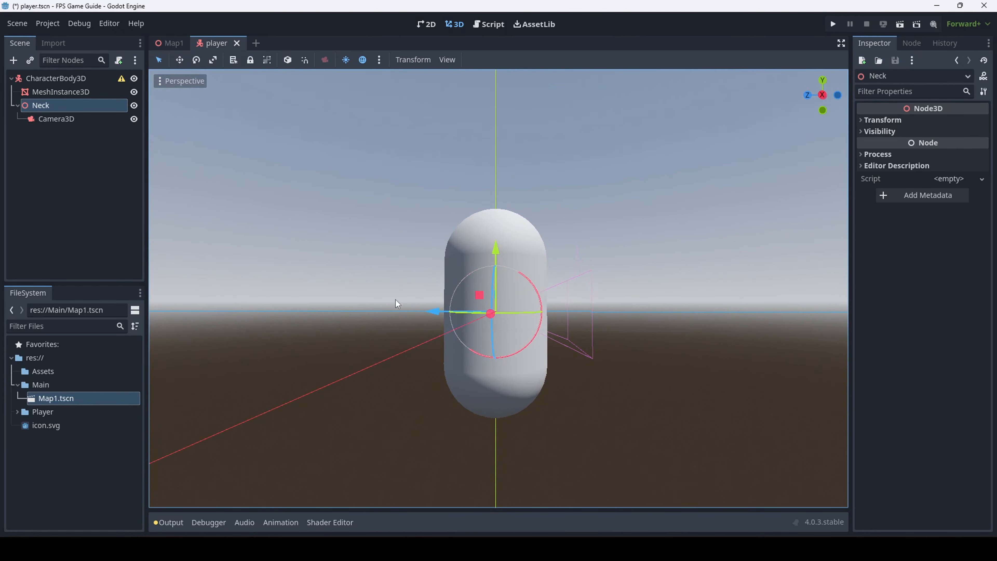
left_click_drag(496, 238, 496, 182)
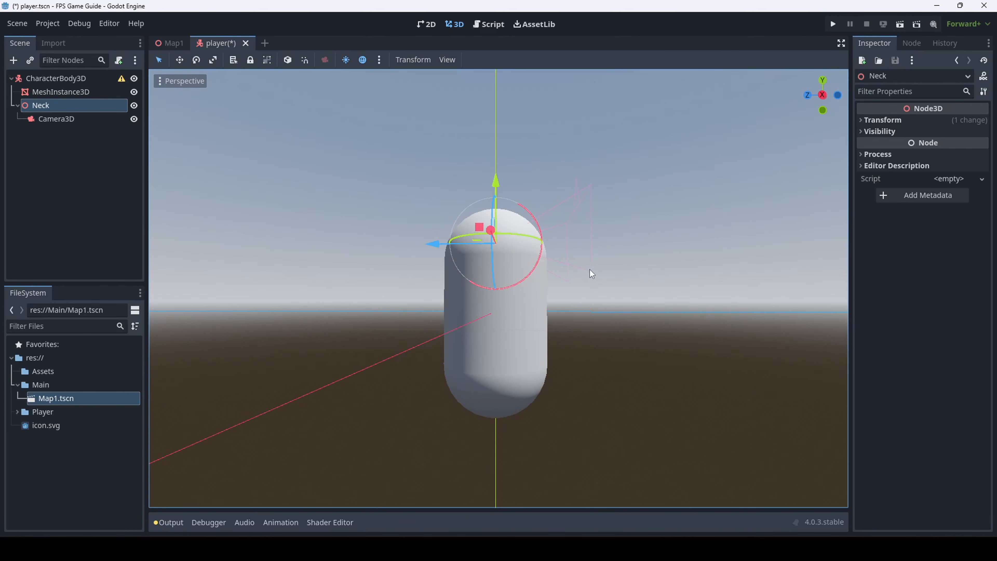
right_click_drag(590, 270, 311, 277)
key("ctrl+s")
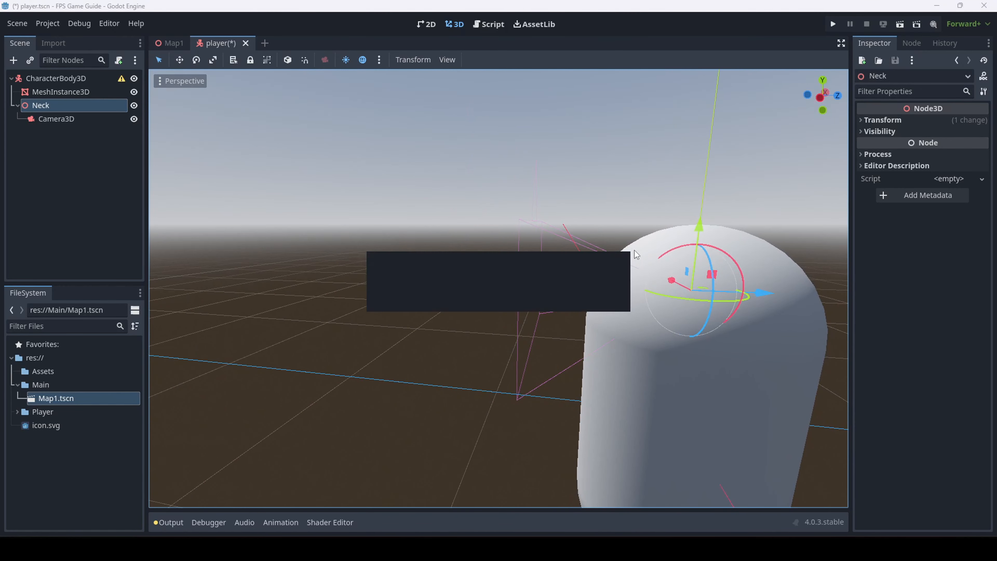
Focus the view on Neck and orbit the capsule, cancelling an accidental rotation
left_click(61, 119)
left_click(40, 105)
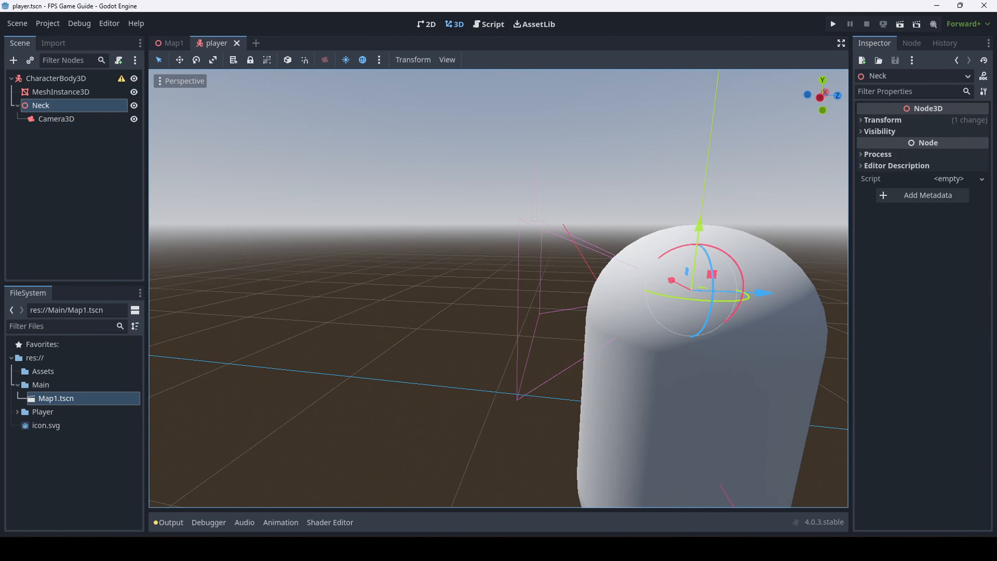
double_click(77, 104)
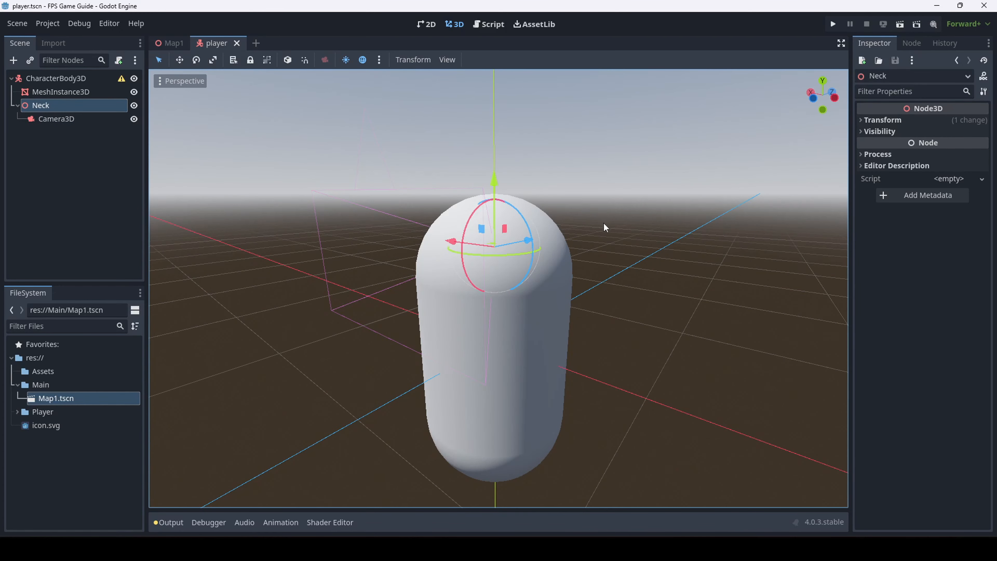
key("a")
right_click_drag(604, 223, 791, 240)
key("s")
left_click_drag(357, 178, 282, 291)
right_click(283, 292)
right_click_drag(579, 151, 530, 119)
right_click_drag(487, 306, 435, 251)
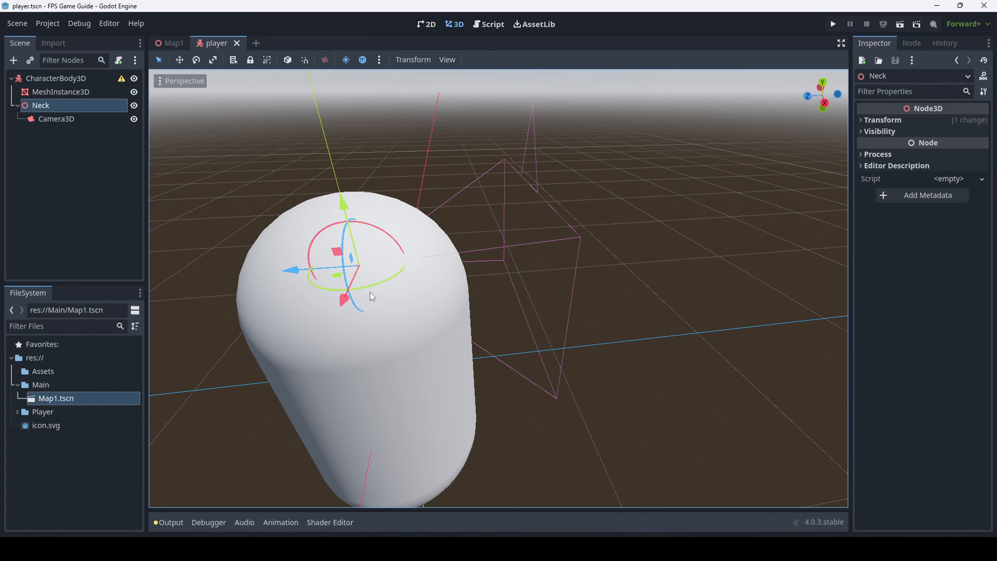
right_click_drag(370, 292, 409, 237)
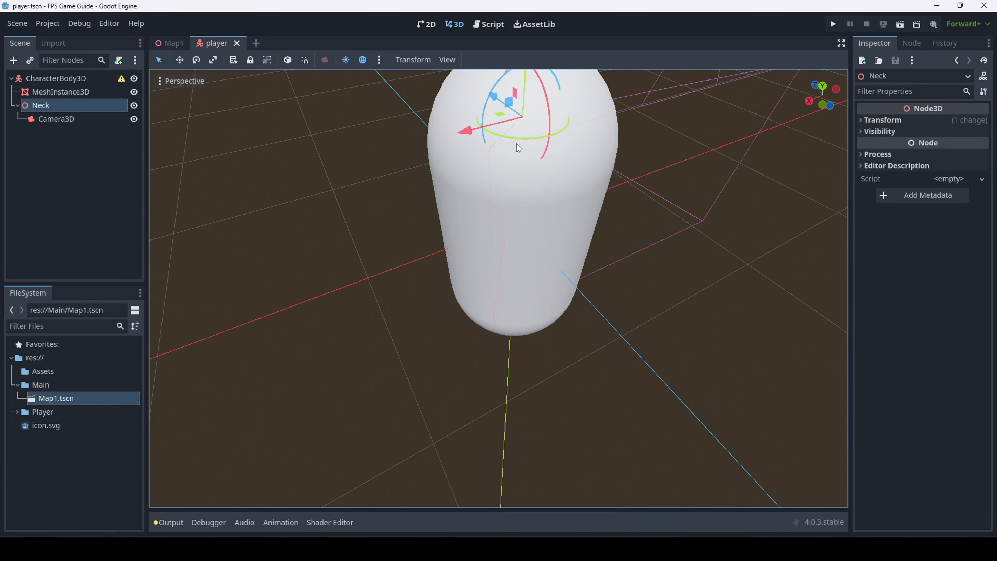
right_click_drag(516, 143, 531, 135)
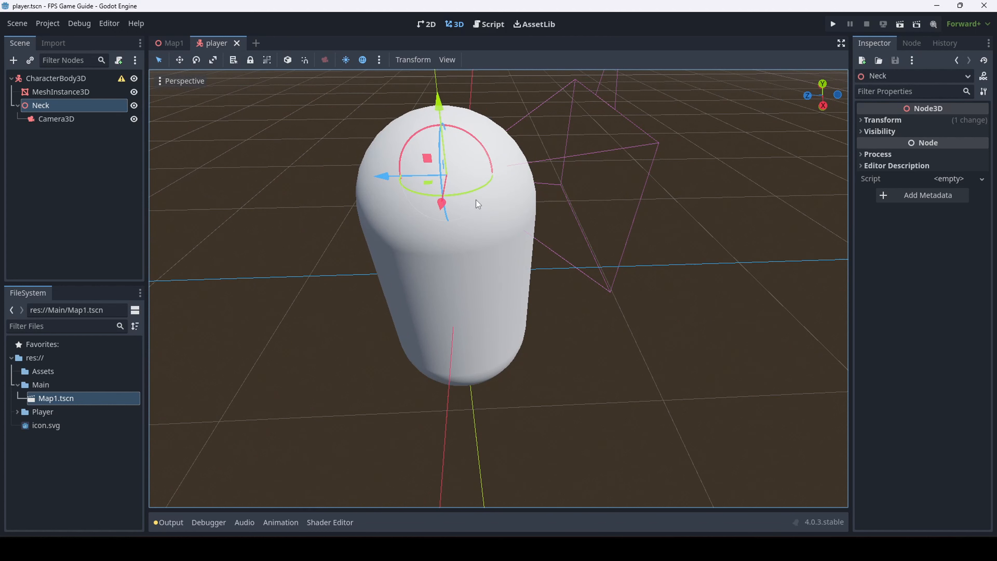
Confirm Neck's Transform position reads 0, 0.675, 0, cancelling stray move attempts
left_click(883, 120)
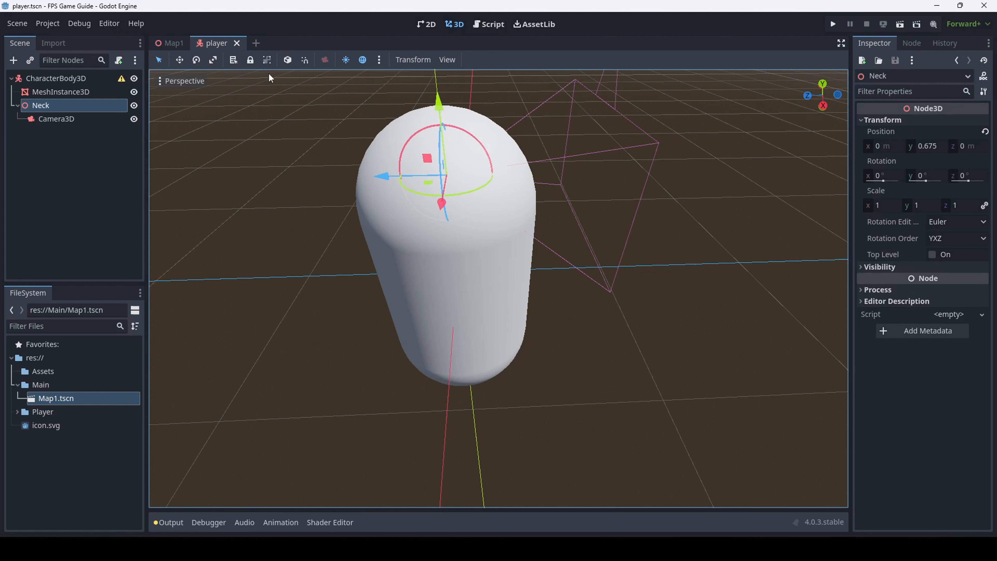
left_click_drag(431, 186, 462, 198)
right_click(429, 184)
right_click(462, 198)
left_click_drag(424, 159, 447, 126)
right_click(447, 127)
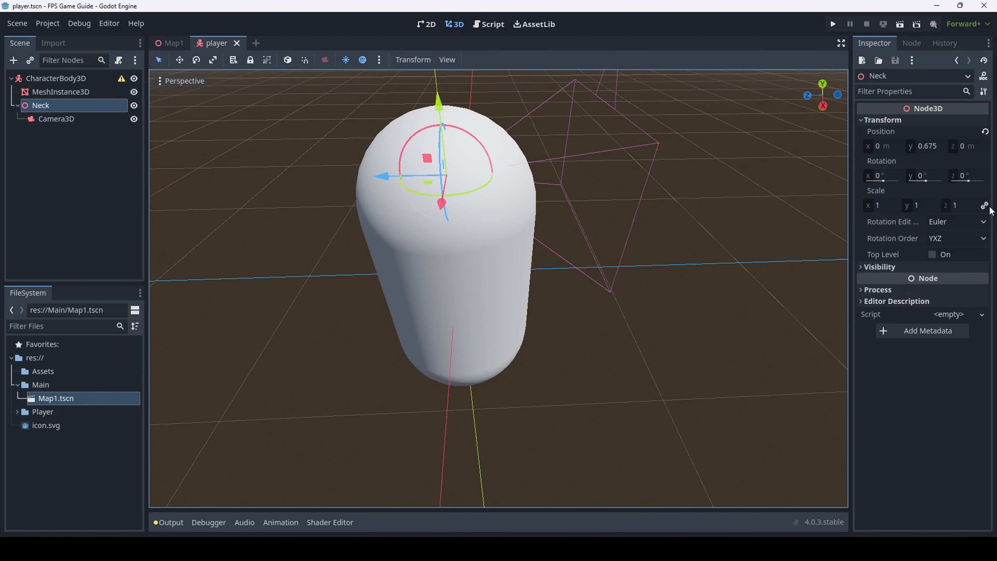
Return the toolbar to Select mode and save the player scene with Ctrl+S
left_click(214, 60)
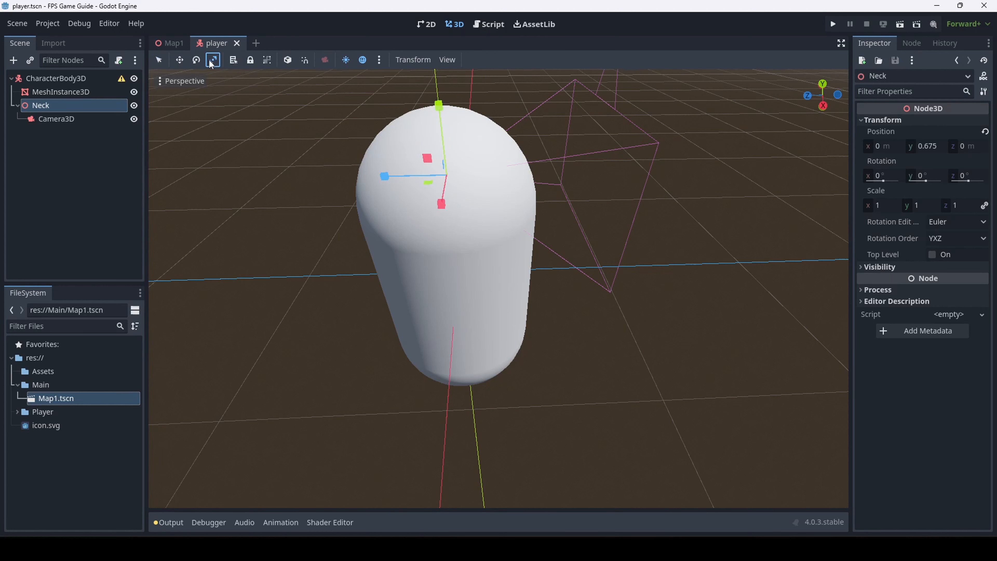
left_click(196, 61)
left_click(180, 60)
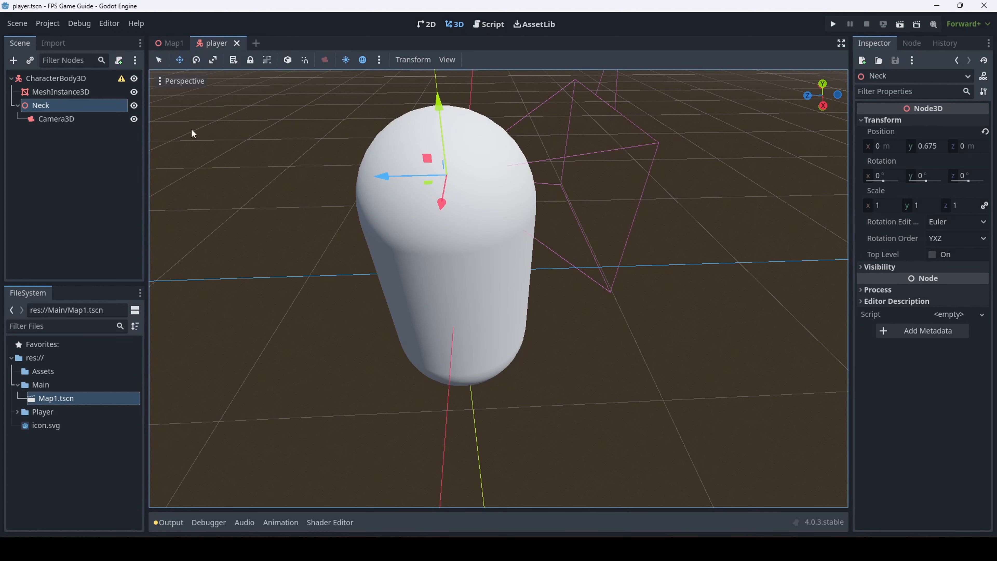
left_click(159, 60)
key("ctrl+s")
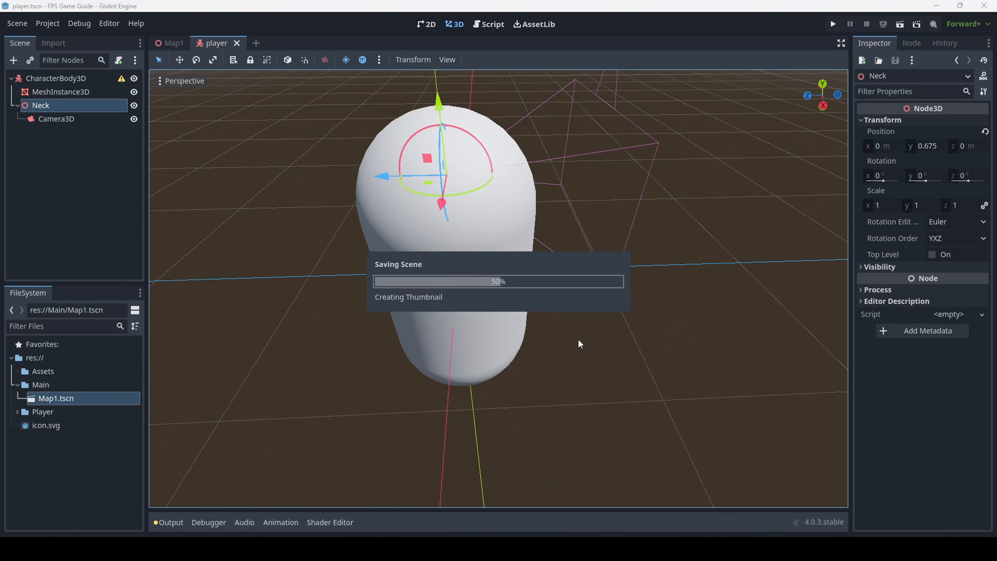
left_click(620, 317)
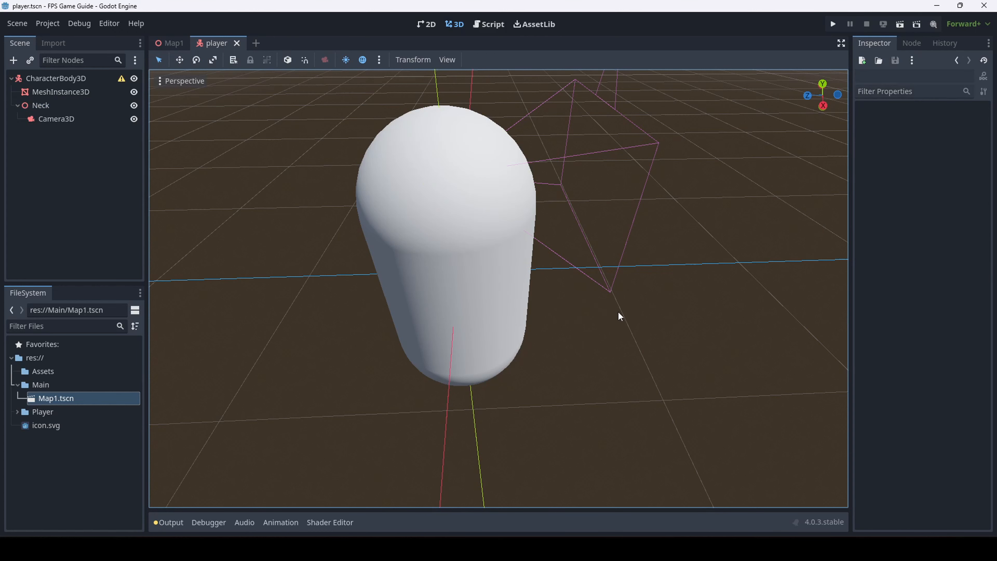
key("ctrl+s")
Inspect the Neck, Camera3D and CharacterBody3D nodes, then clear the selection
left_click(44, 106)
left_click(54, 120)
left_click(92, 168)
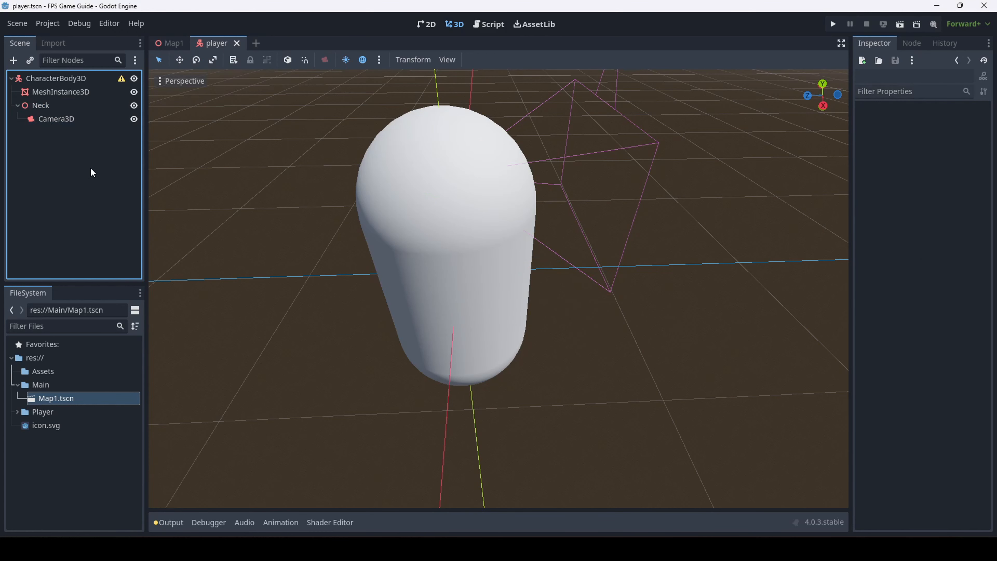
left_click(68, 79)
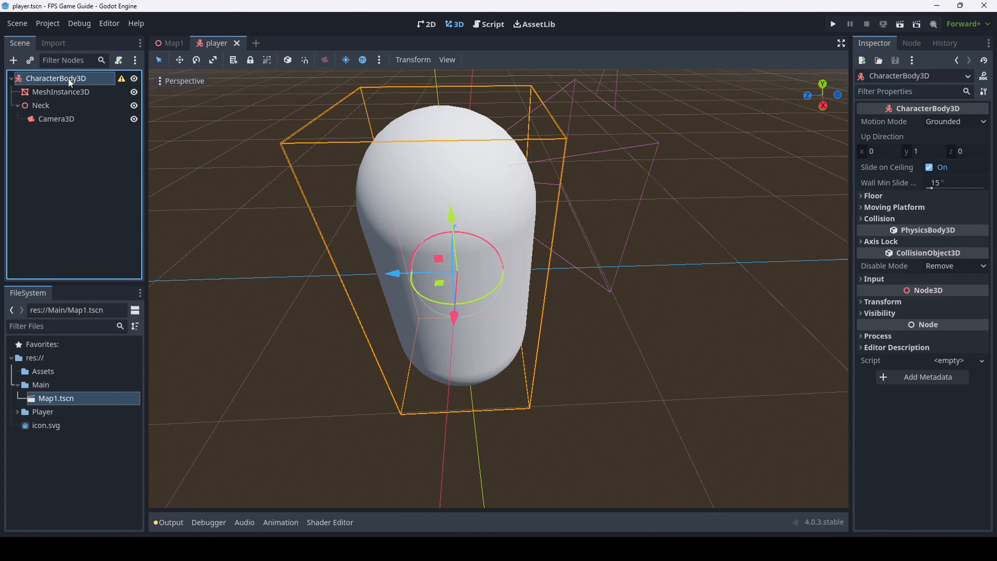
left_click(485, 423)
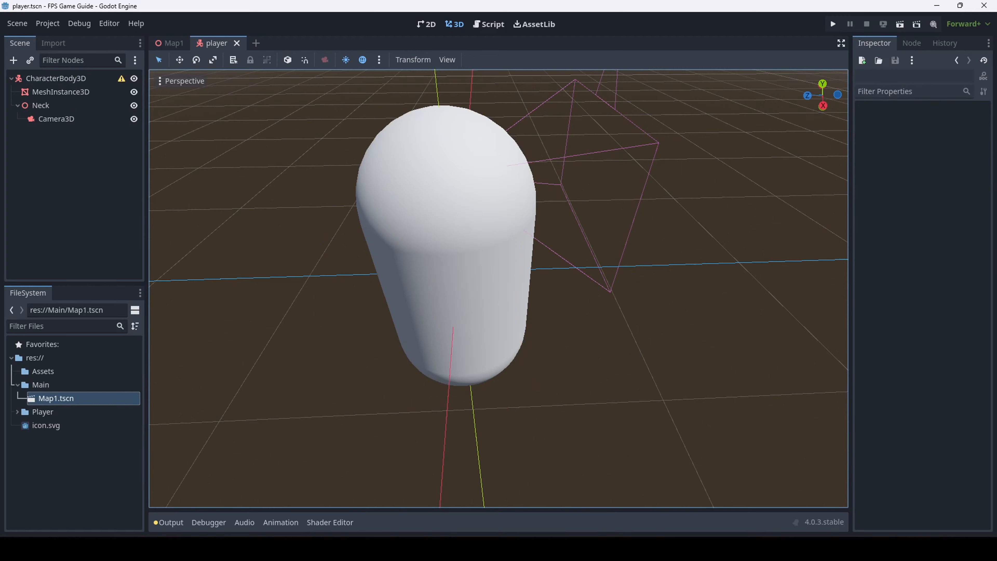
Freelook around the capsule to check the Neck and camera sit at head height
right_click_drag(499, 289, 323, 256)
key("w")
key("a")
scroll(479, 253, "down", 6)
key("a")
scroll(664, 244, "up", 12)
key("d")
key("a")
key("d")
key("w")
key("s")
key("a")
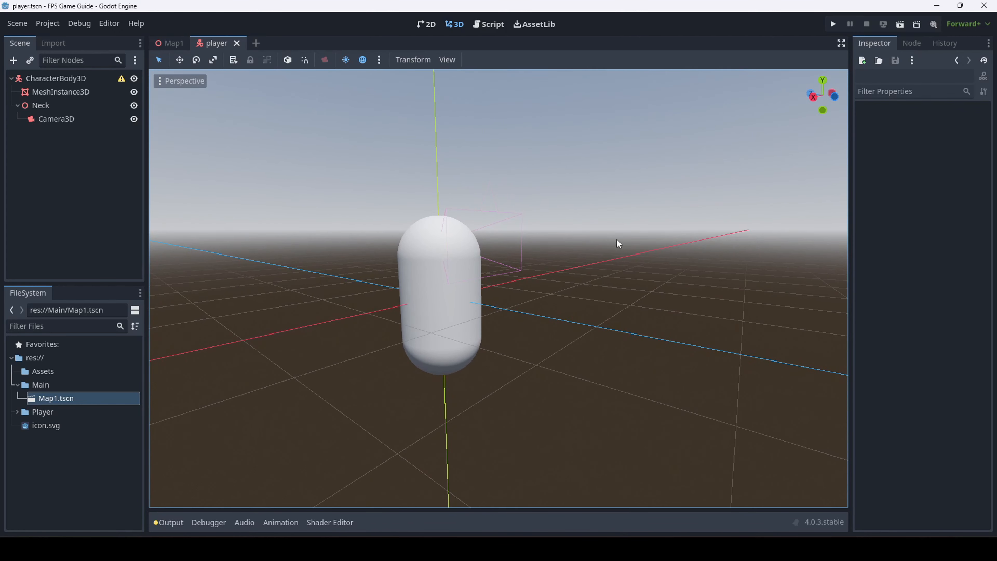